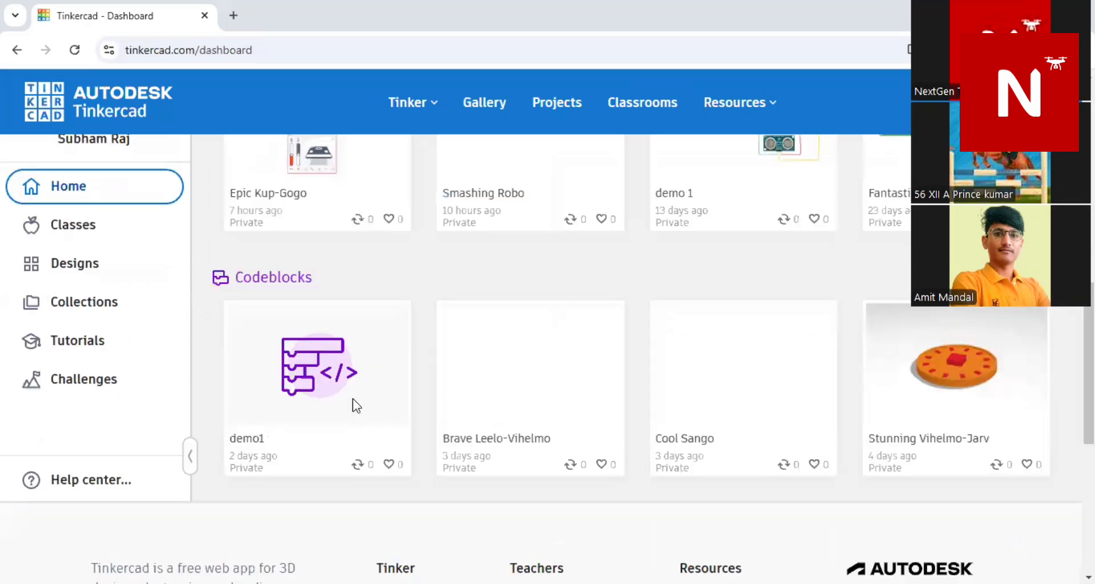
Step: Open the existing "demo 1" circuit from the dashboard in the circuit editor
{"action": "scroll", "coordinate": [356, 405], "scroll_direction": "up", "scroll_amount": 3}
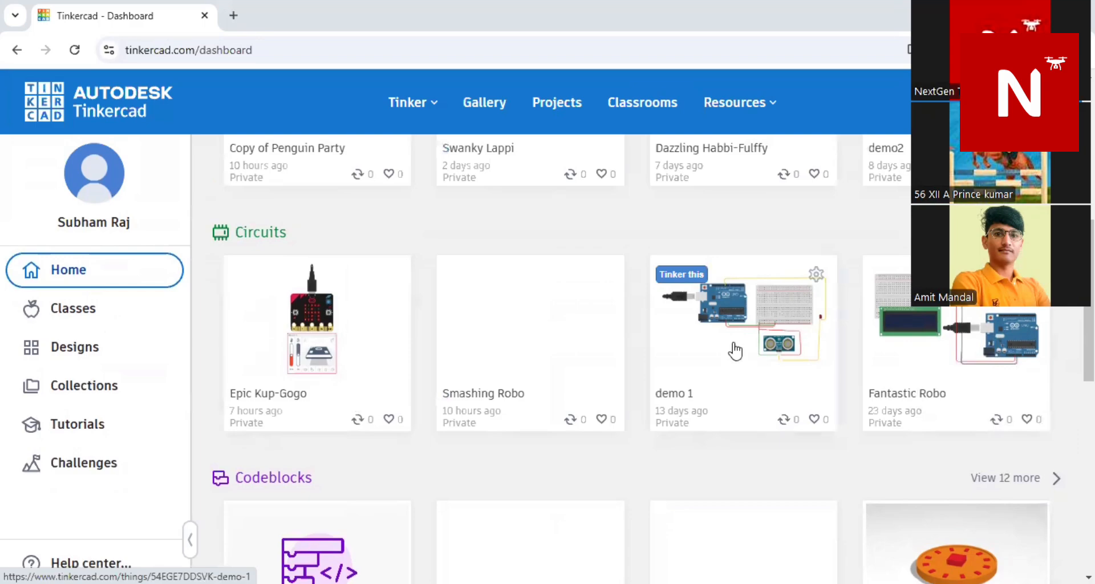
{"action": "left_click", "coordinate": [783, 345]}
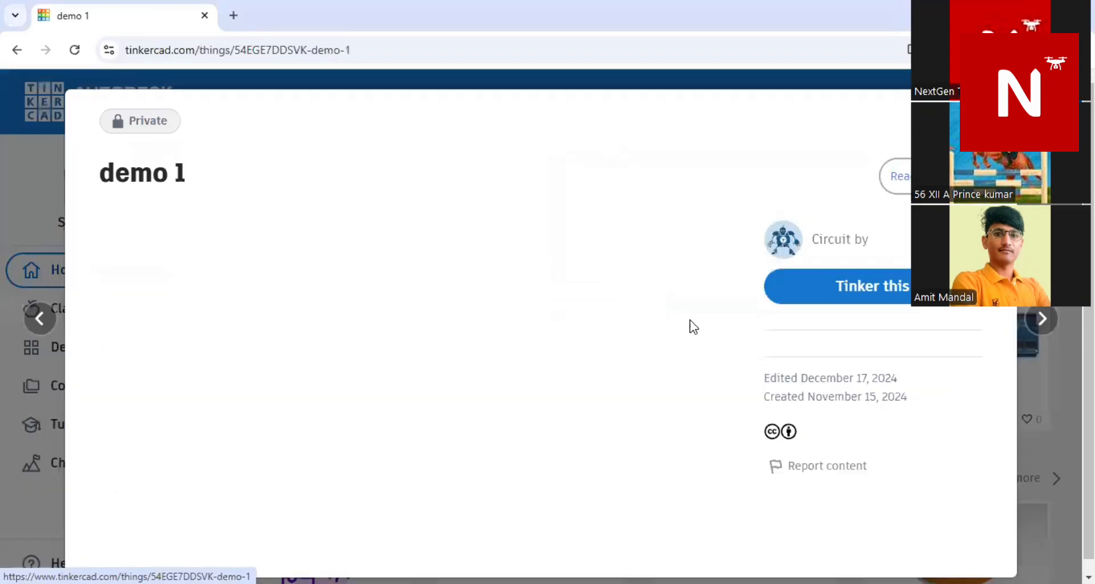
{"action": "left_click", "coordinate": [808, 286]}
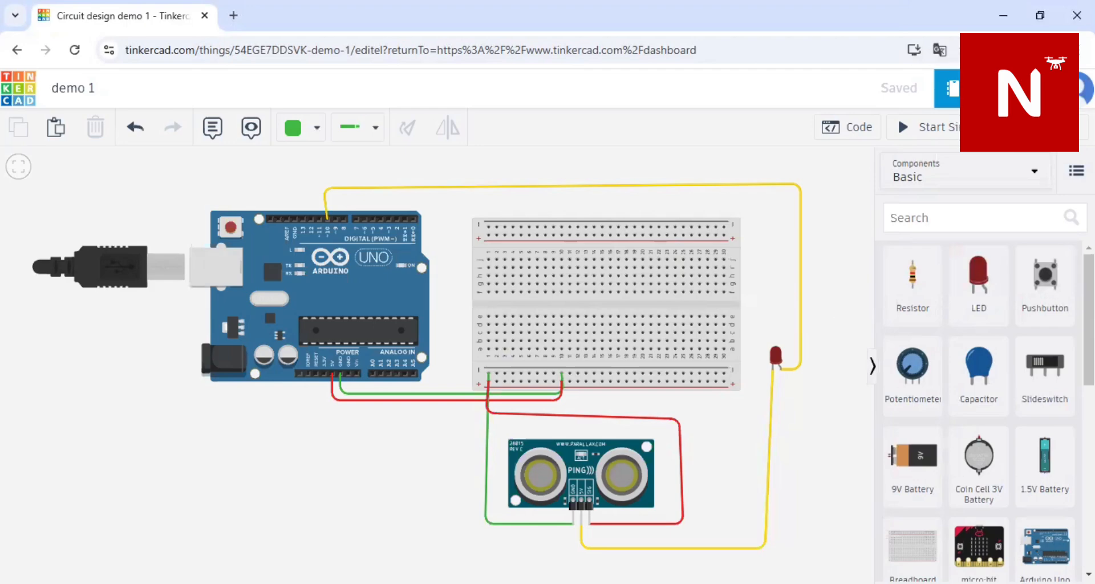
Step: Simulate the circuit, move the target in front of the ultrasonic distance sensor to test it, and stop the simulation
{"action": "left_click", "coordinate": [968, 127]}
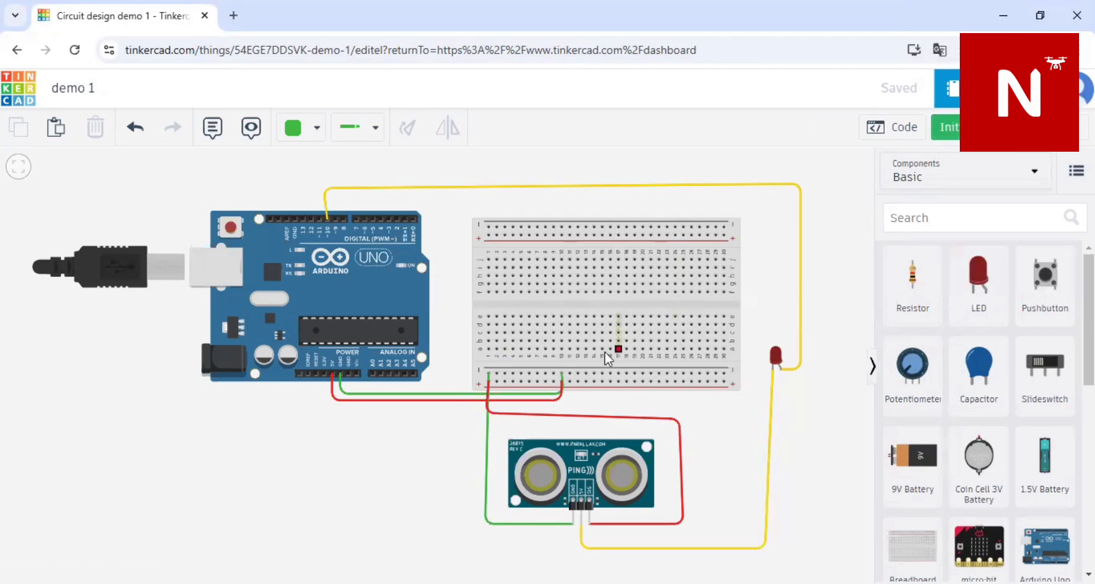
{"action": "left_click", "coordinate": [579, 465]}
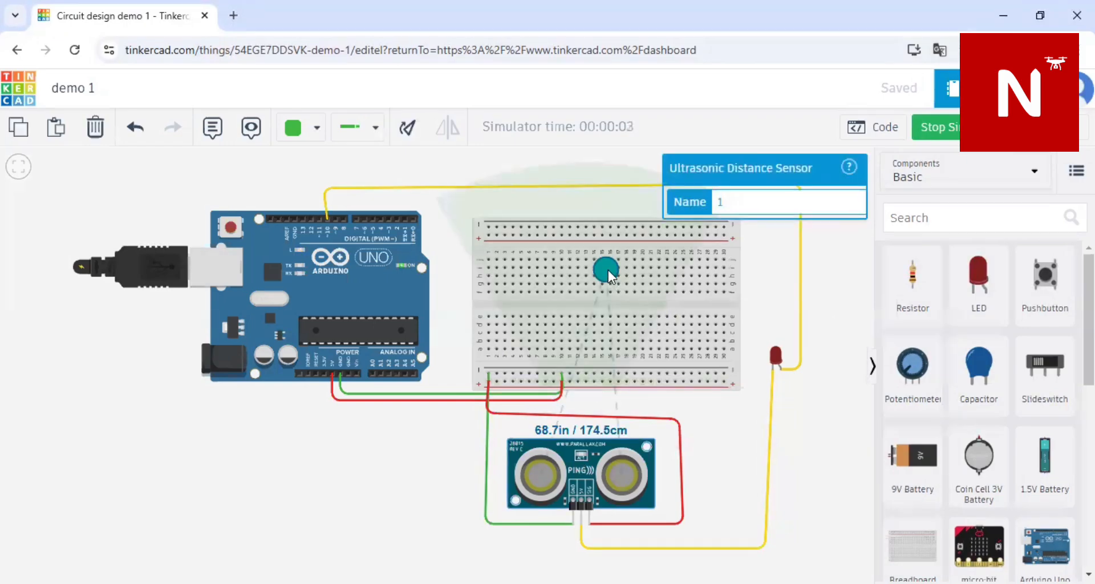
{"action": "left_click_drag", "start_coordinate": [608, 271], "coordinate": [573, 279]}
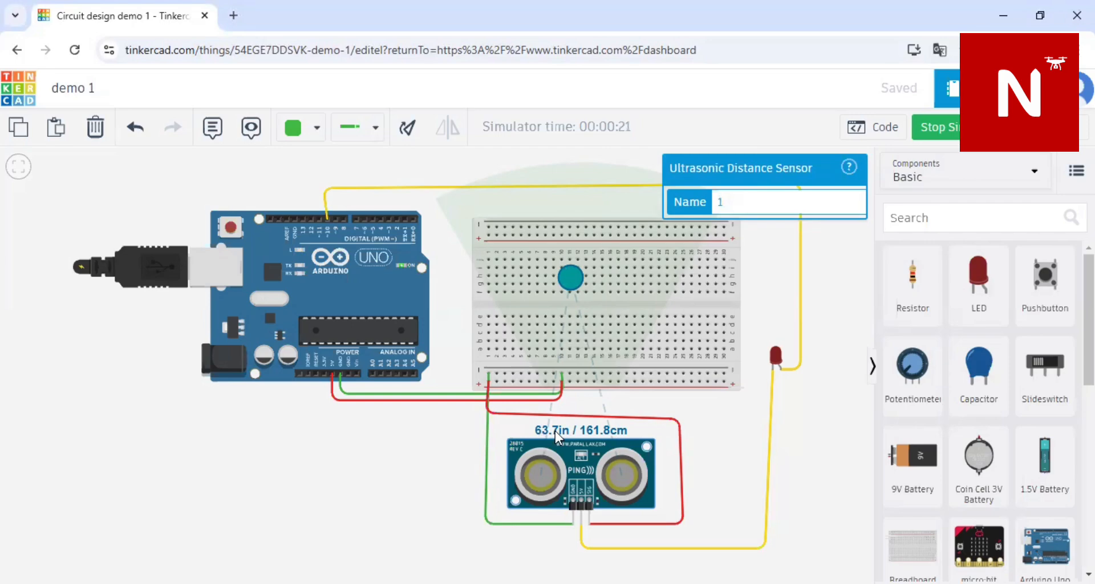
{"action": "left_click", "coordinate": [915, 131]}
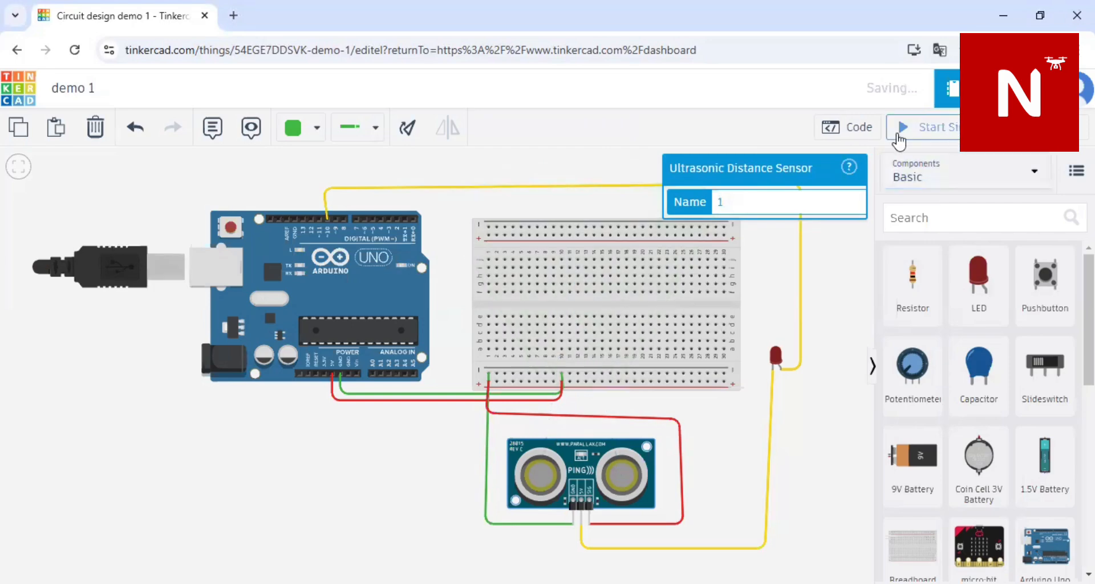
Step: Check the Arduino Uno's text code and return to the dashboard
{"action": "left_click", "coordinate": [861, 127]}
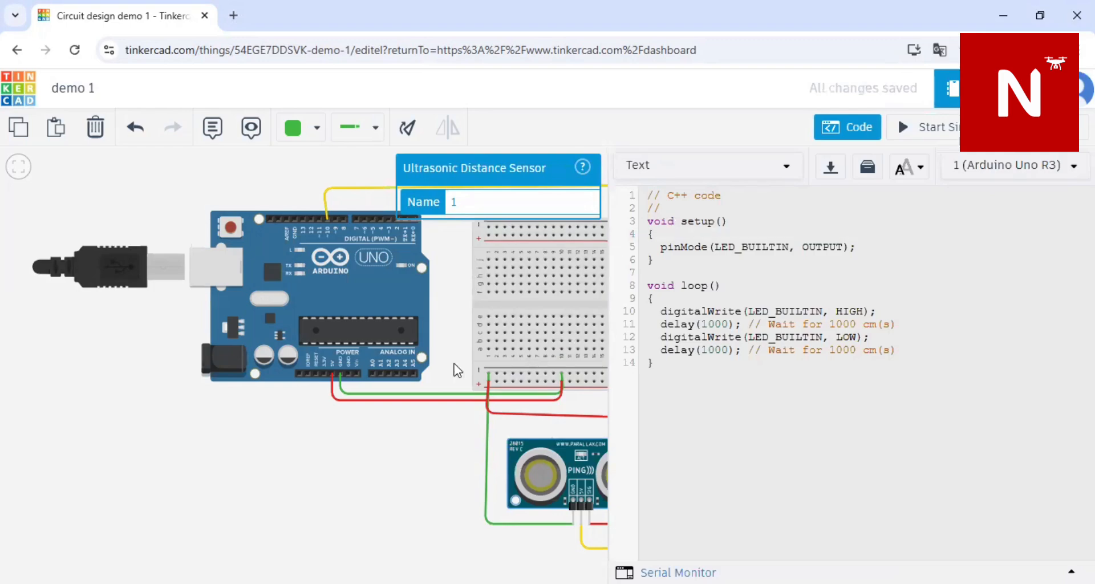
{"action": "left_click", "coordinate": [357, 496]}
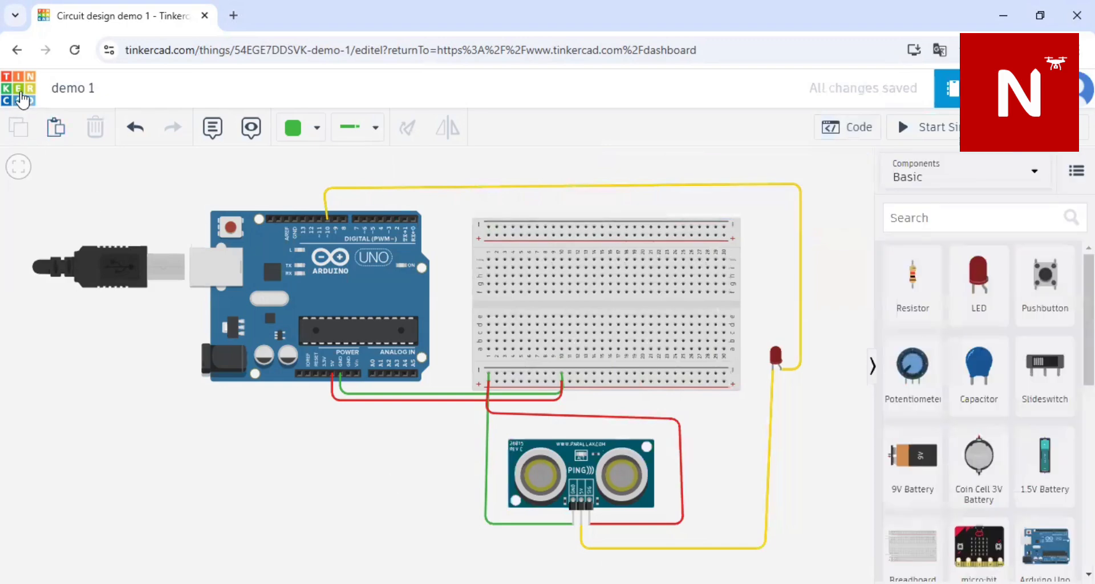
{"action": "left_click", "coordinate": [21, 96]}
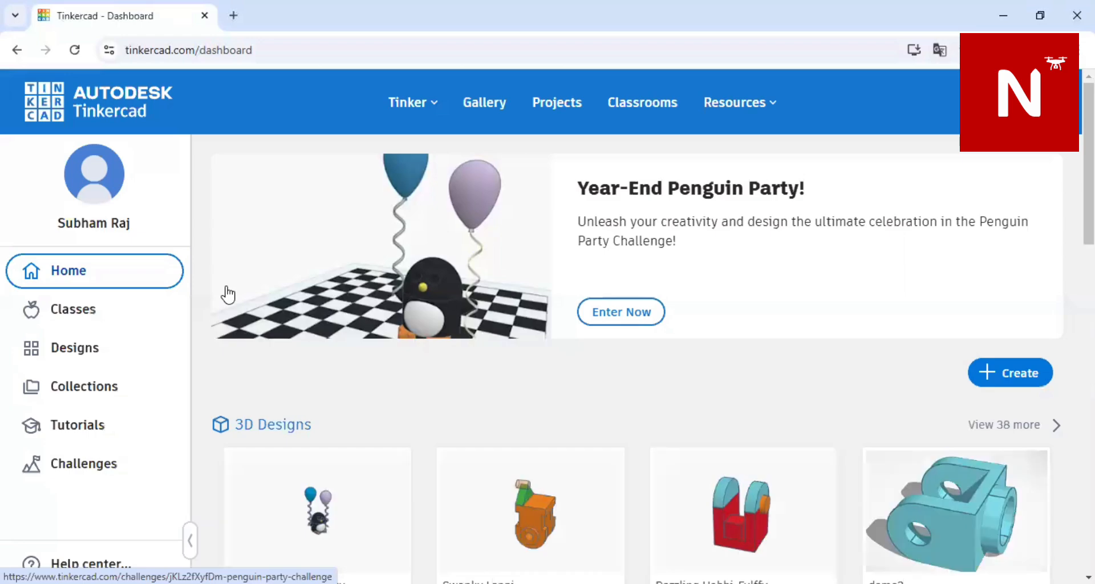
Step: Create a new circuit design from the dashboard
{"action": "scroll", "coordinate": [397, 392], "scroll_direction": "down", "scroll_amount": 5}
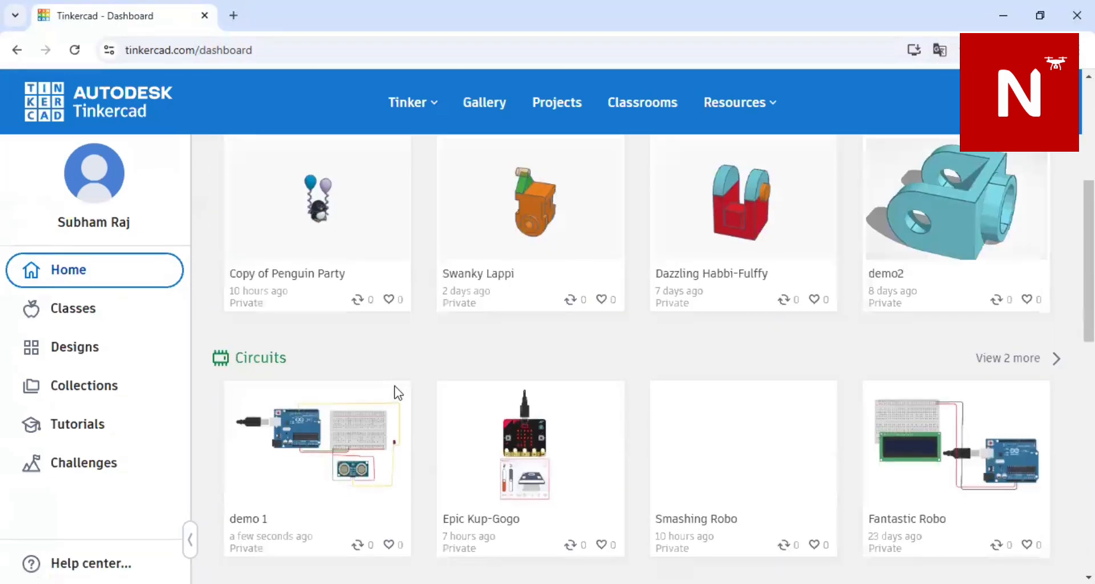
{"action": "scroll", "coordinate": [397, 392], "scroll_direction": "up", "scroll_amount": 1}
{"action": "scroll", "coordinate": [398, 392], "scroll_direction": "up", "scroll_amount": 3}
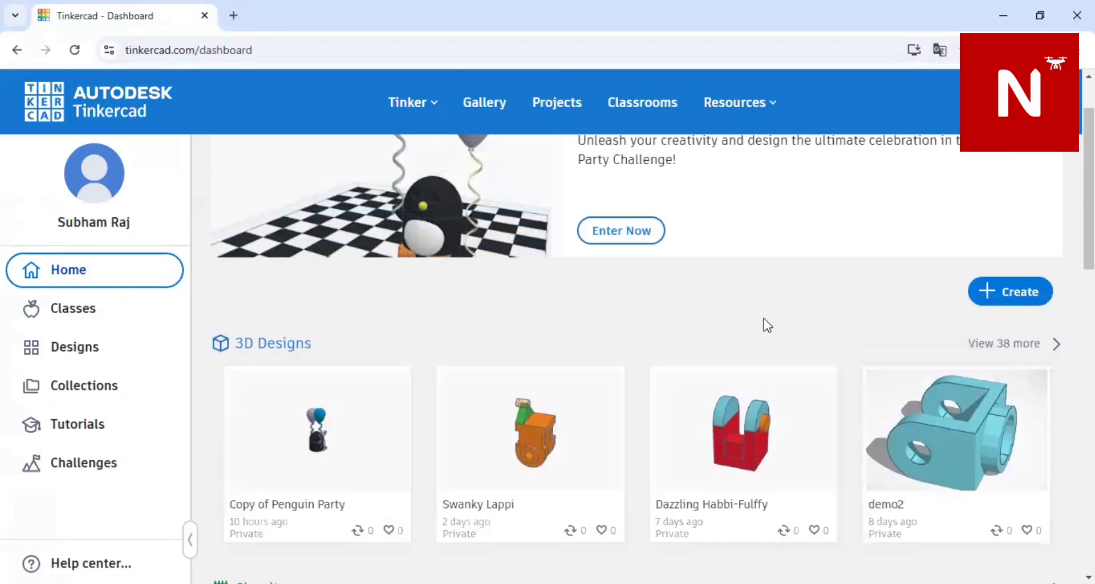
{"action": "left_click", "coordinate": [1010, 294]}
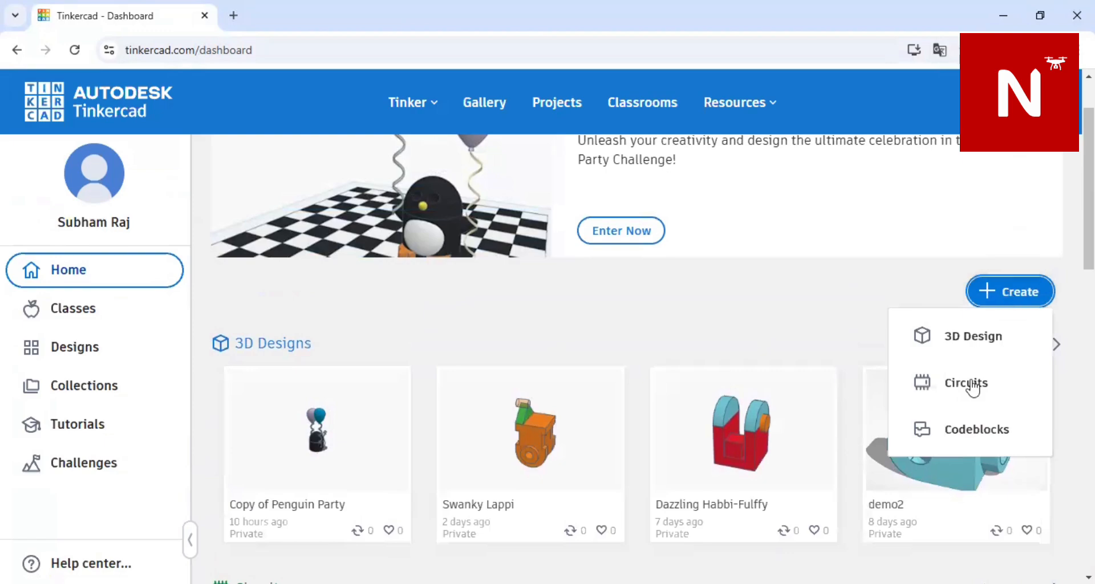
{"action": "left_click", "coordinate": [975, 383]}
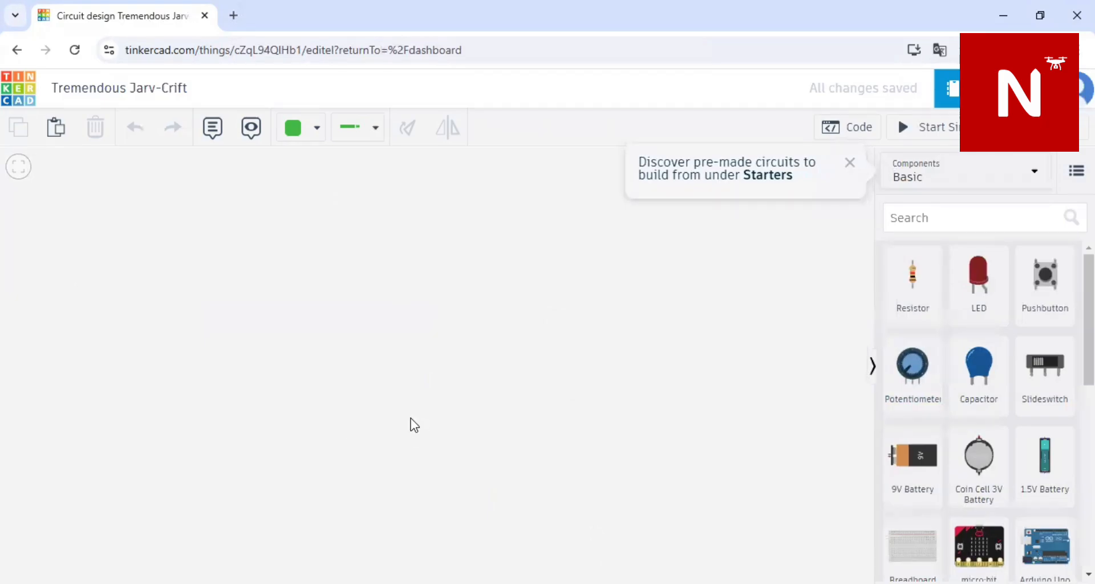
Step: Rename the new circuit design as demo1
{"action": "left_click", "coordinate": [134, 89]}
{"action": "key", "text": "BackSpace"}
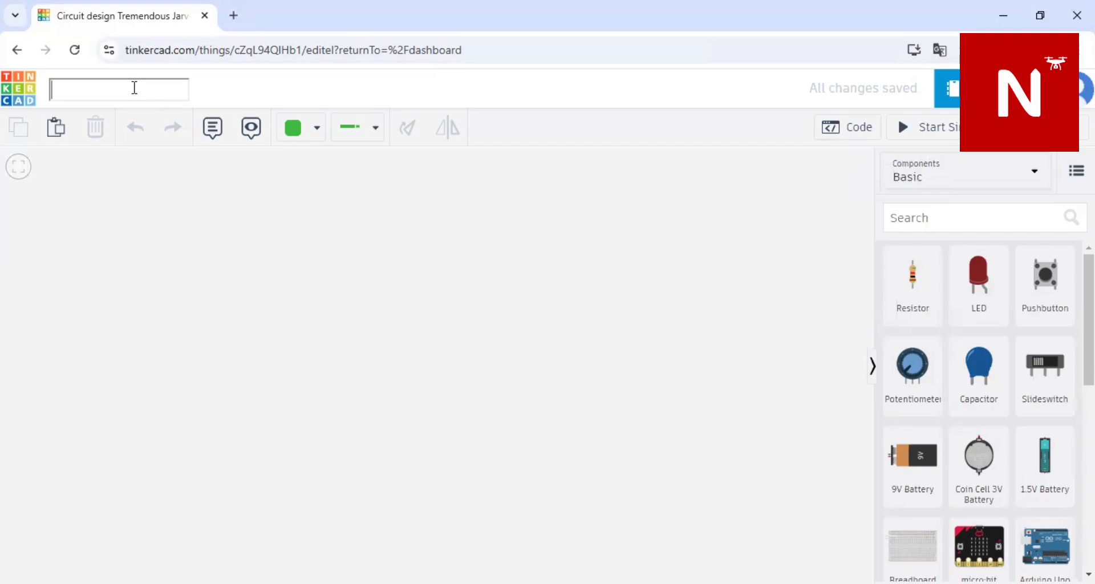
{"action": "type", "text": "demo1"}
{"action": "left_click", "coordinate": [215, 270]}
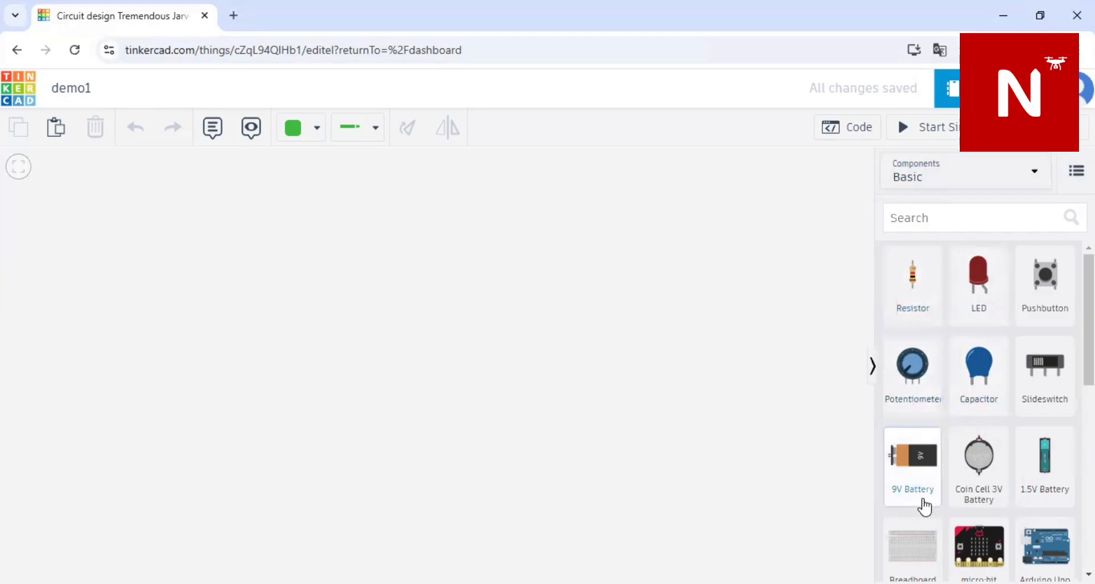
Step: Look through the Basic components and the code editor of the empty circuit
{"action": "scroll", "coordinate": [912, 490], "scroll_direction": "down", "scroll_amount": 5}
{"action": "scroll", "coordinate": [923, 506], "scroll_direction": "down", "scroll_amount": 3}
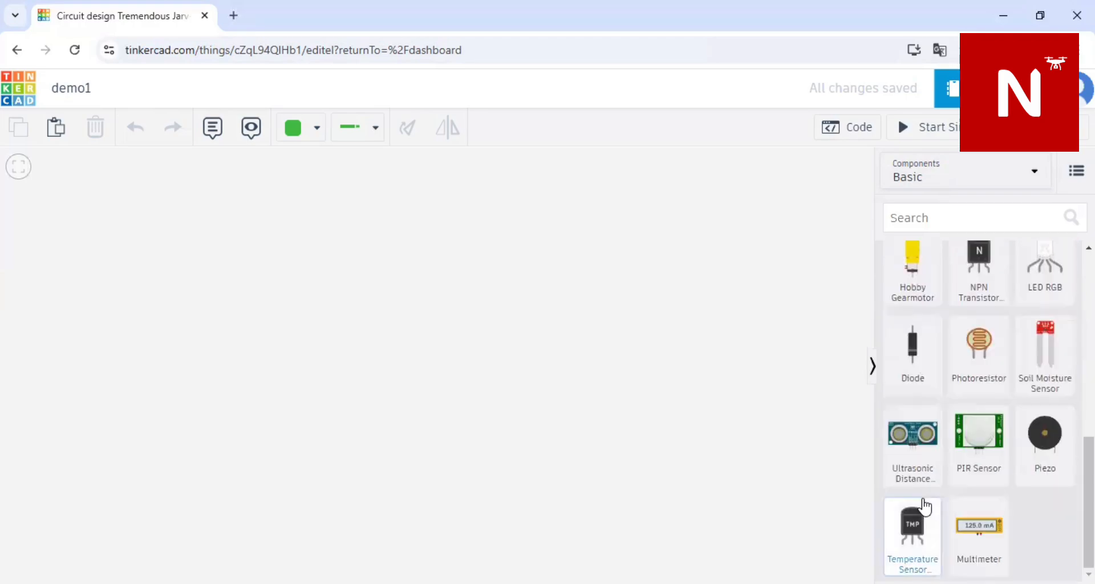
{"action": "scroll", "coordinate": [923, 507], "scroll_direction": "up", "scroll_amount": 7}
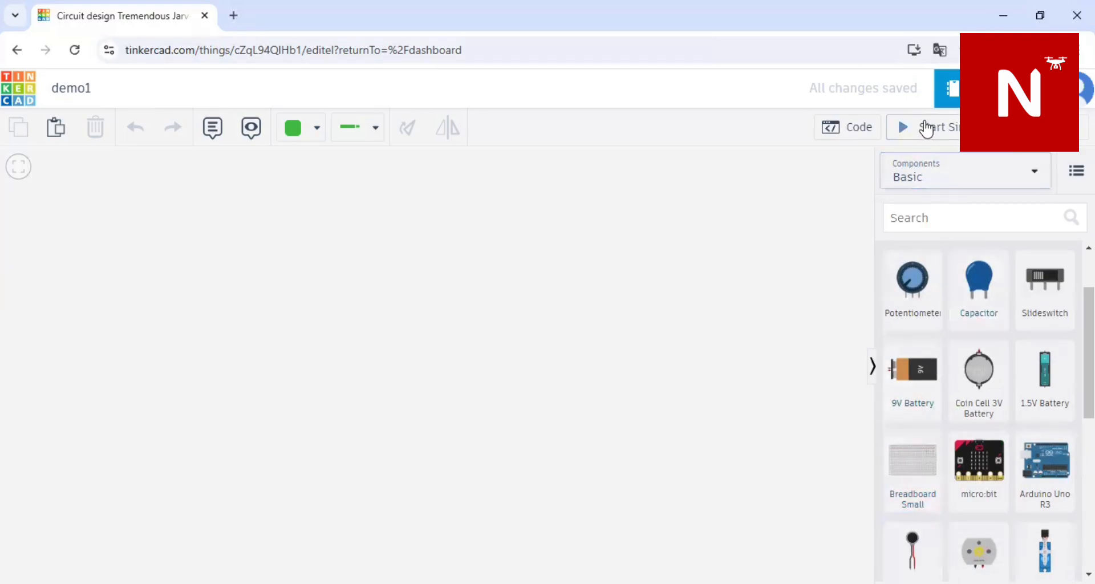
{"action": "left_click", "coordinate": [855, 132]}
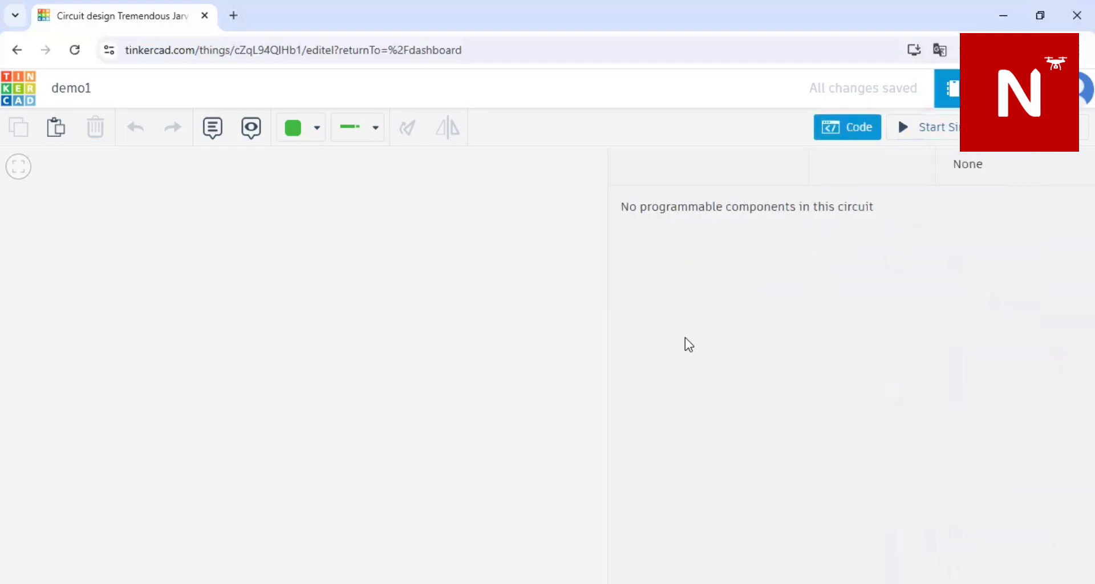
{"action": "left_click", "coordinate": [543, 326]}
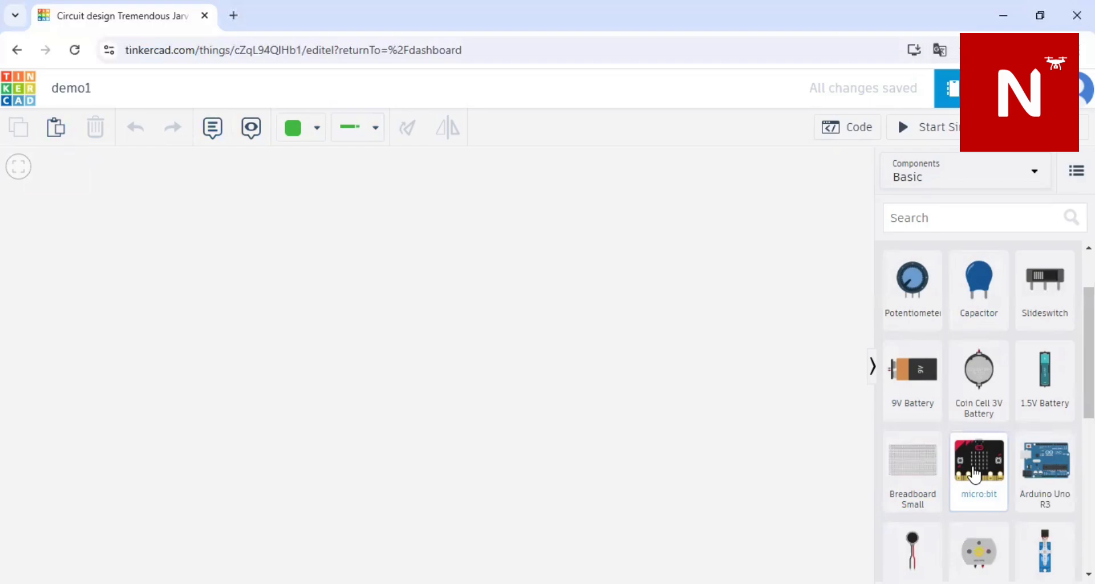
Step: Place two micro:bit boards on the empty canvas and align them side by side
{"action": "left_click_drag", "start_coordinate": [974, 474], "coordinate": [393, 381]}
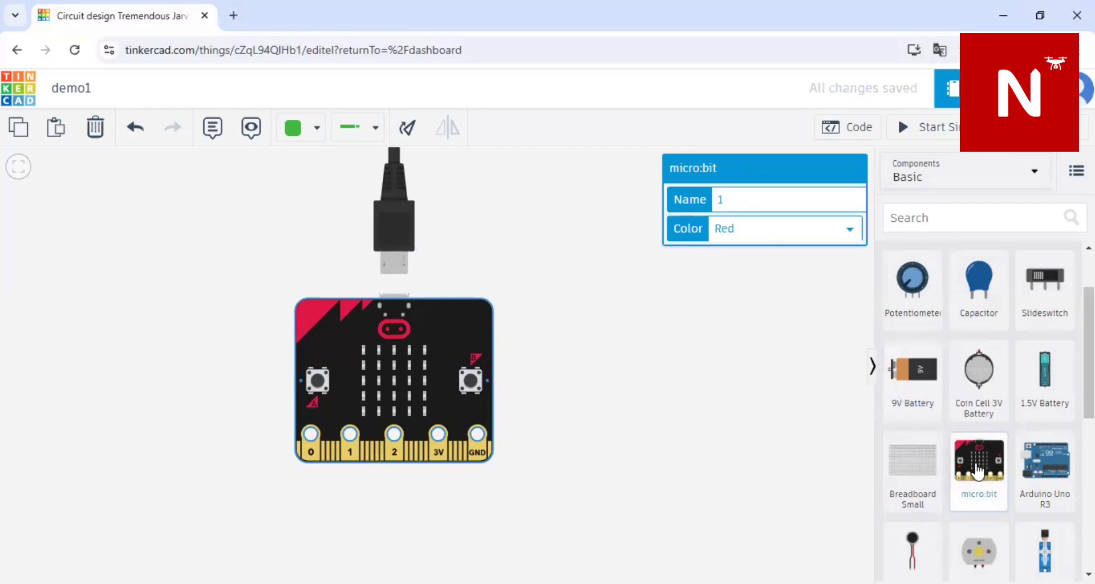
{"action": "left_click_drag", "start_coordinate": [976, 470], "coordinate": [713, 402]}
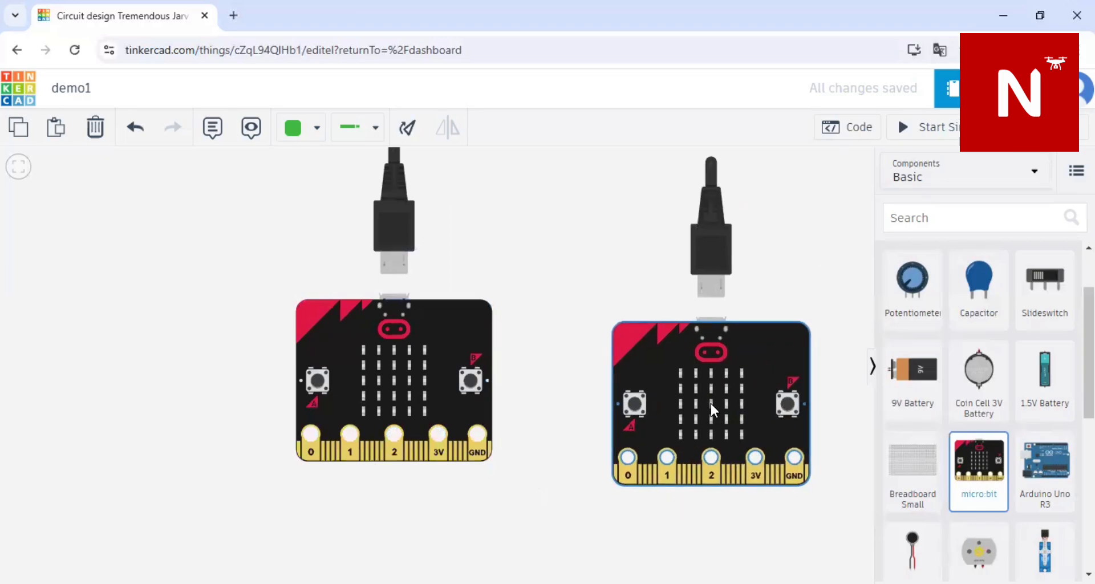
{"action": "left_click", "coordinate": [443, 374]}
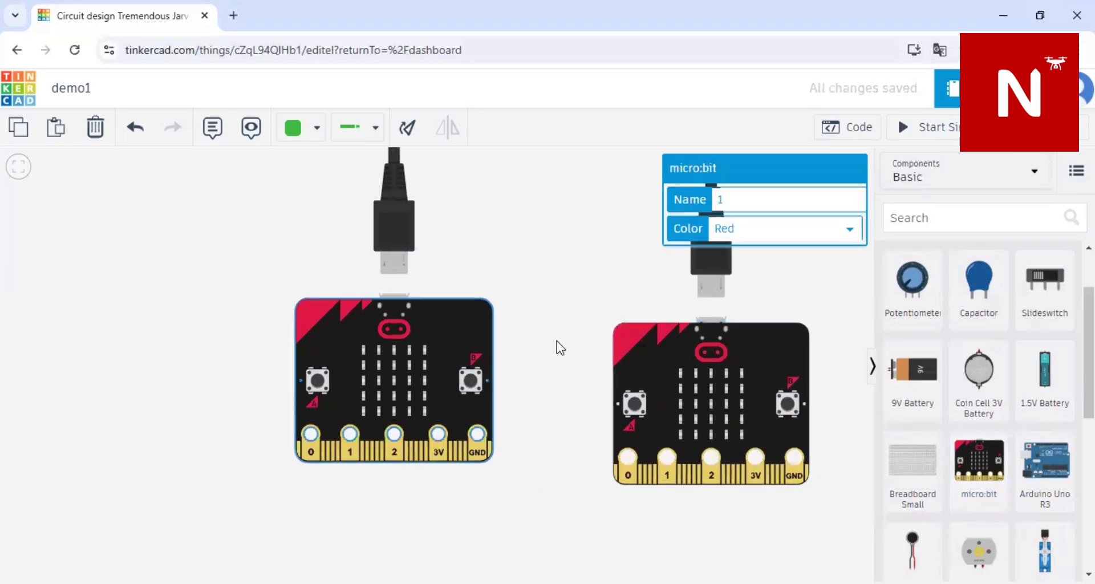
{"action": "left_click_drag", "start_coordinate": [629, 350], "coordinate": [574, 333]}
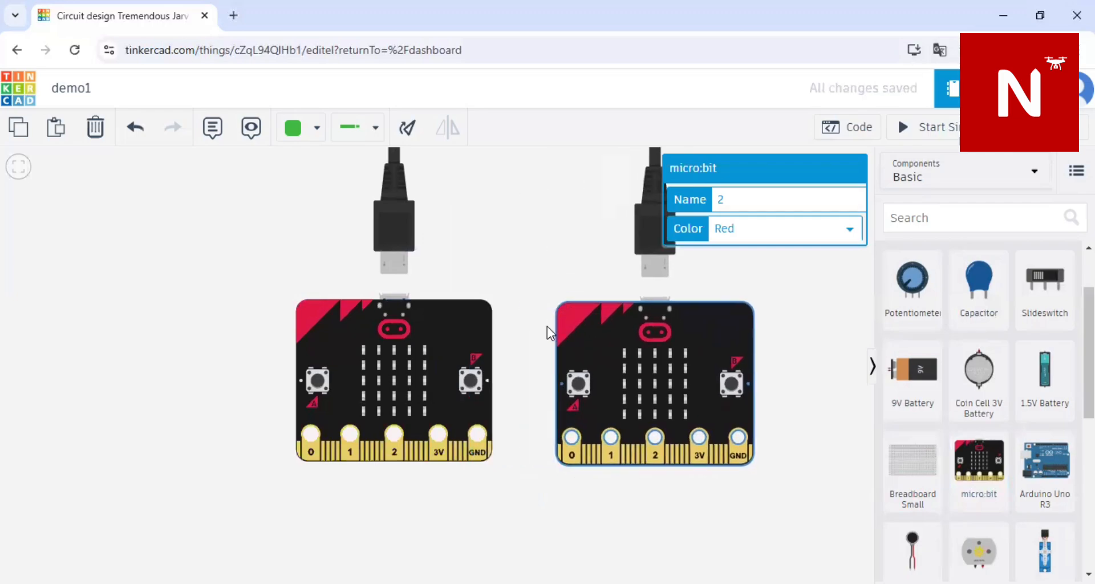
Step: Name the first micro:bit demo1 and set its color to Green
{"action": "left_click", "coordinate": [451, 310]}
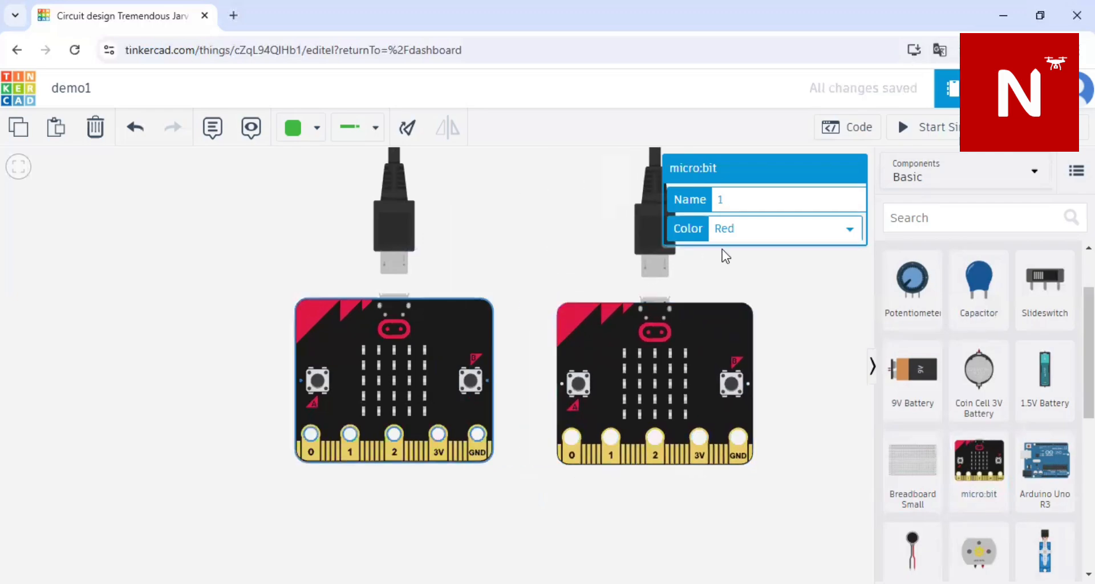
{"action": "left_click", "coordinate": [736, 200]}
{"action": "key", "text": "BackSpace"}
{"action": "type", "text": "demo1"}
{"action": "left_click", "coordinate": [821, 230]}
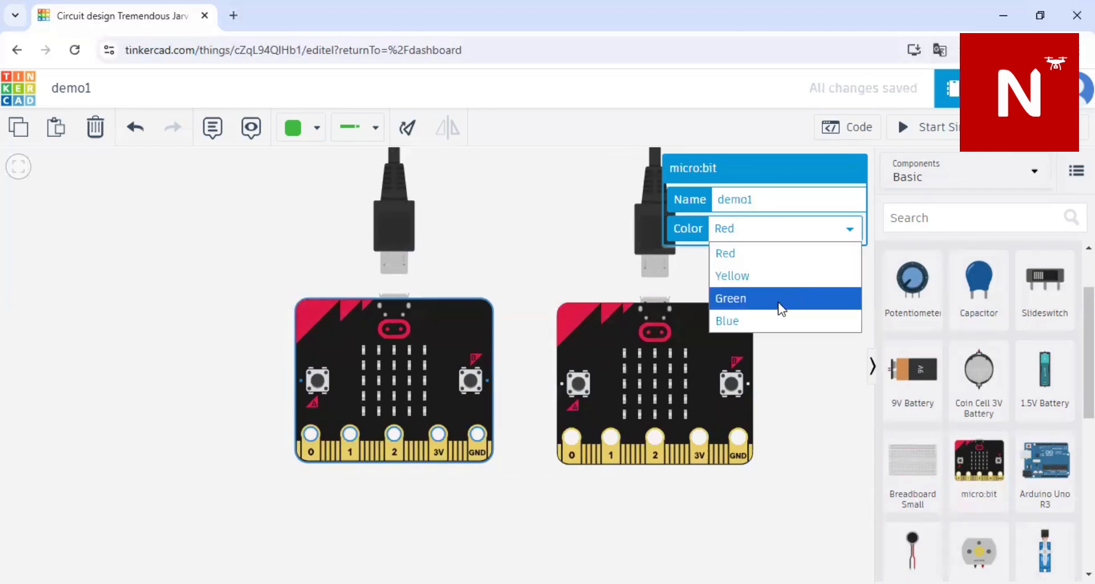
{"action": "left_click", "coordinate": [751, 311]}
{"action": "left_click", "coordinate": [528, 230]}
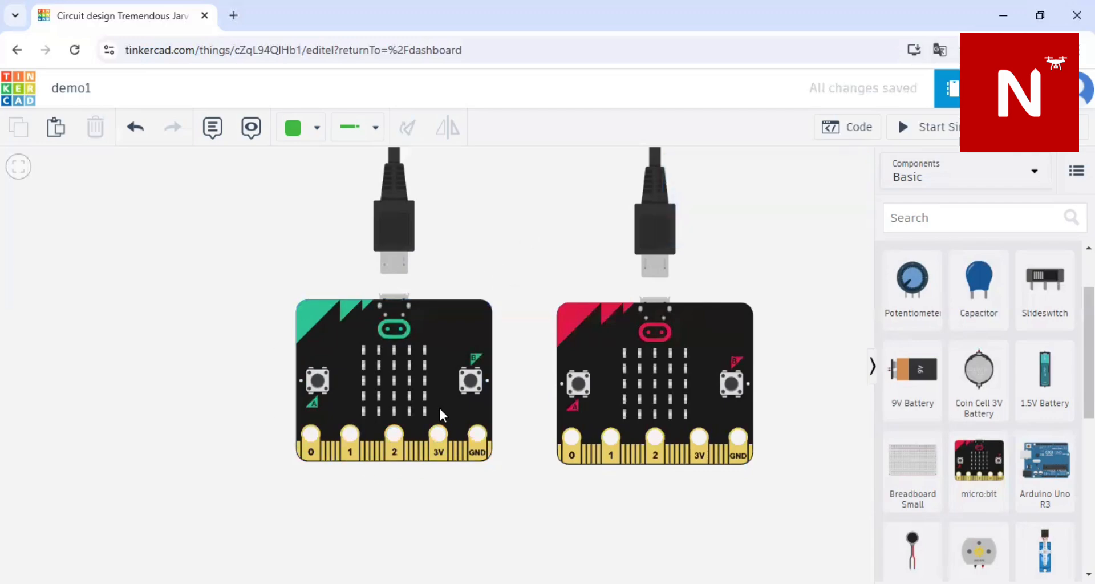
Step: Name the second micro:bit demo2 and set its color to Yellow
{"action": "left_click", "coordinate": [598, 331]}
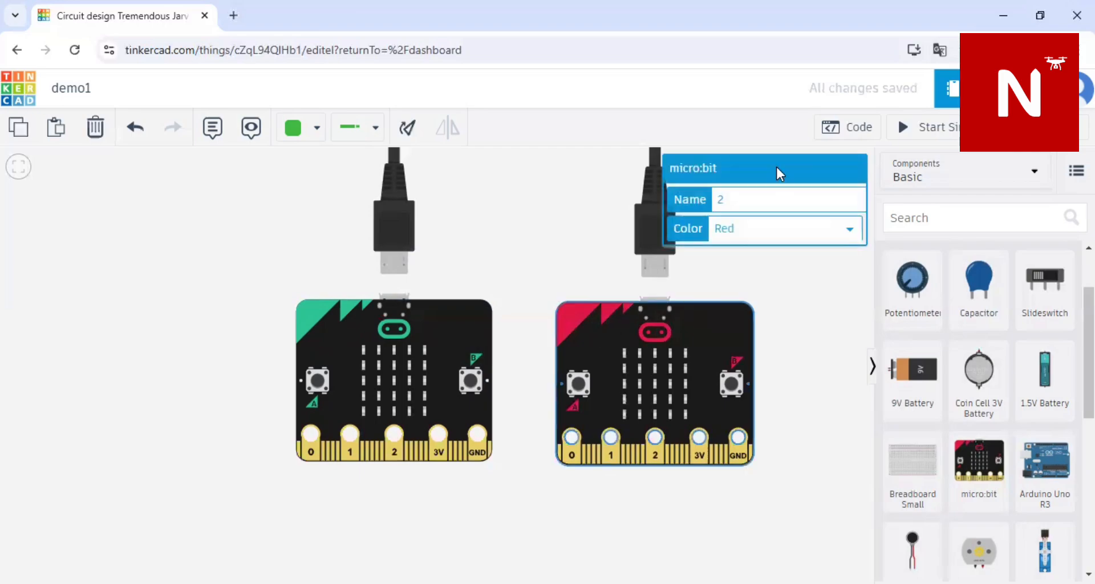
{"action": "left_click", "coordinate": [743, 205]}
{"action": "key", "text": "BackSpace"}
{"action": "type", "text": "demo2"}
{"action": "left_click", "coordinate": [779, 237]}
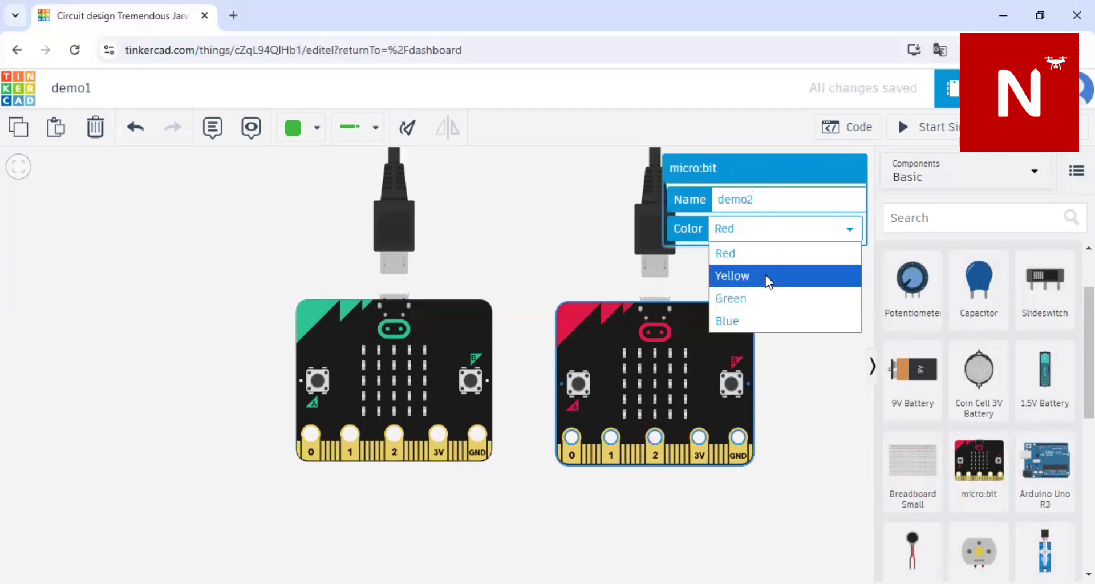
{"action": "left_click", "coordinate": [765, 276]}
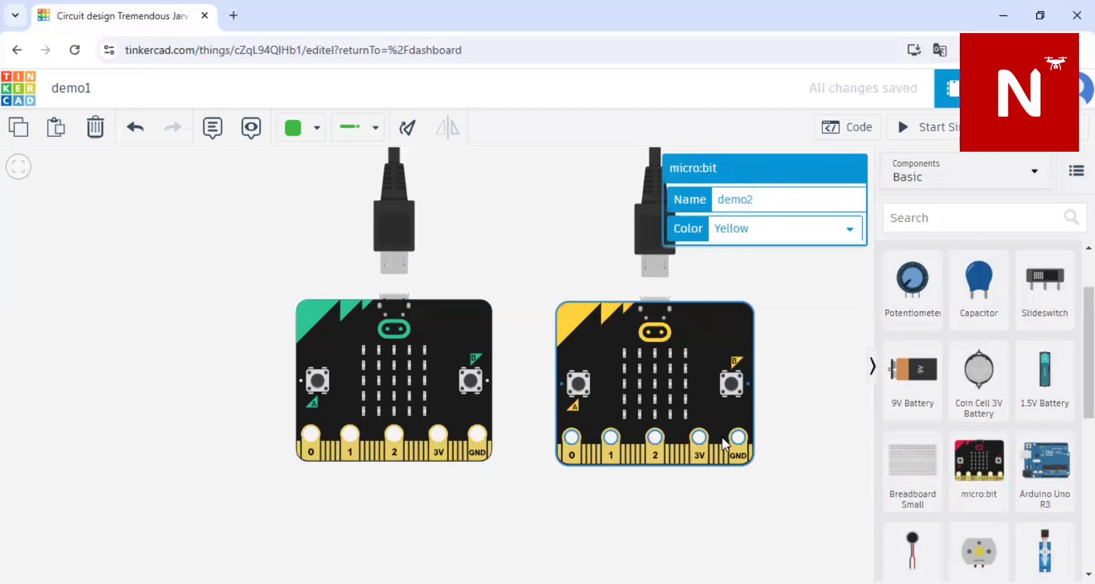
{"action": "left_click", "coordinate": [726, 534]}
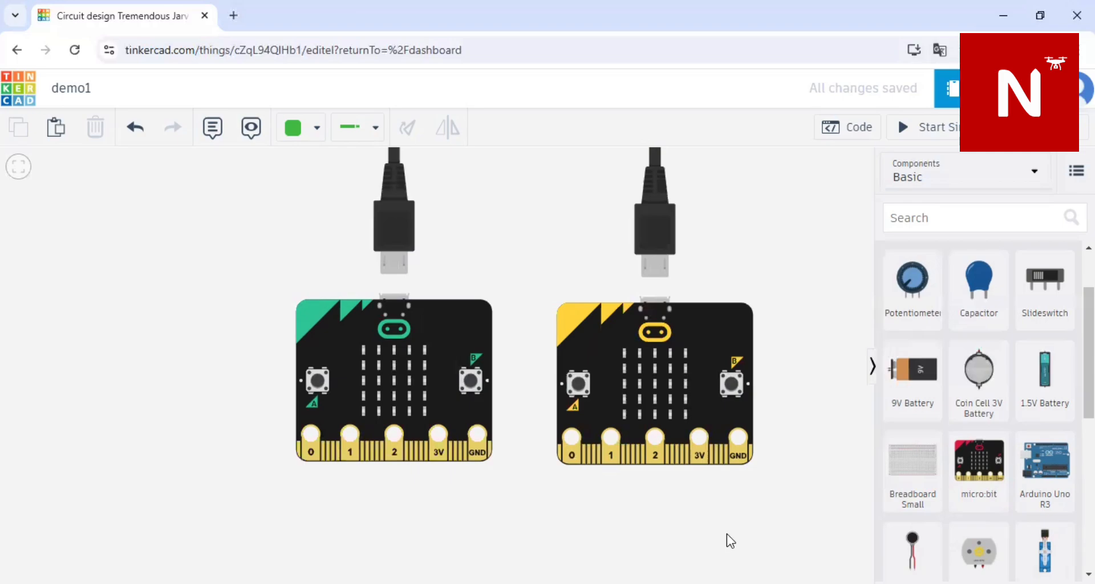
Step: Delete the yellow micro:bit from the circuit, including its code
{"action": "left_click", "coordinate": [672, 367]}
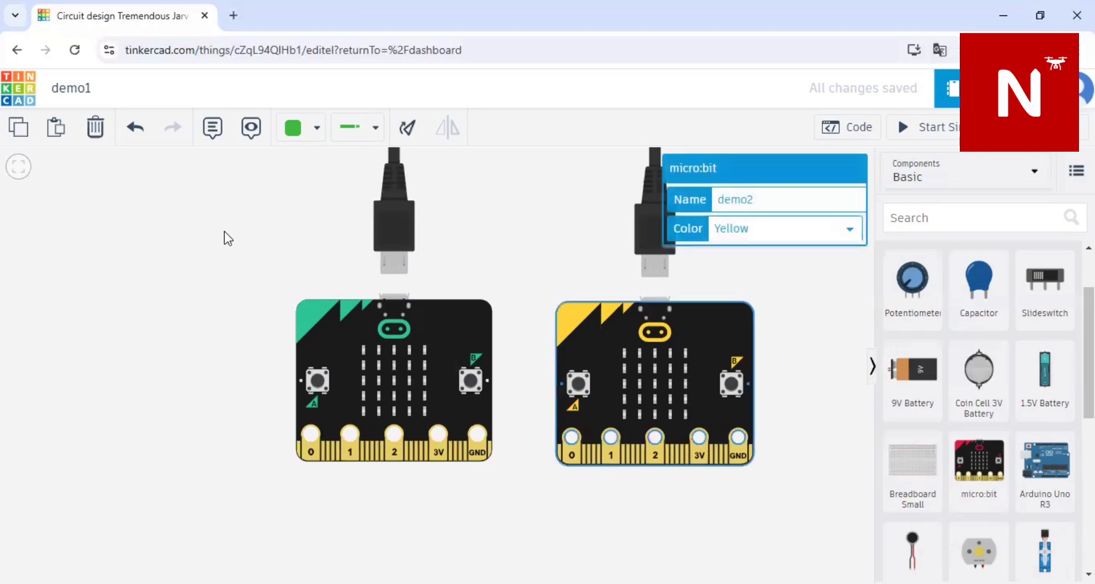
{"action": "left_click", "coordinate": [95, 129]}
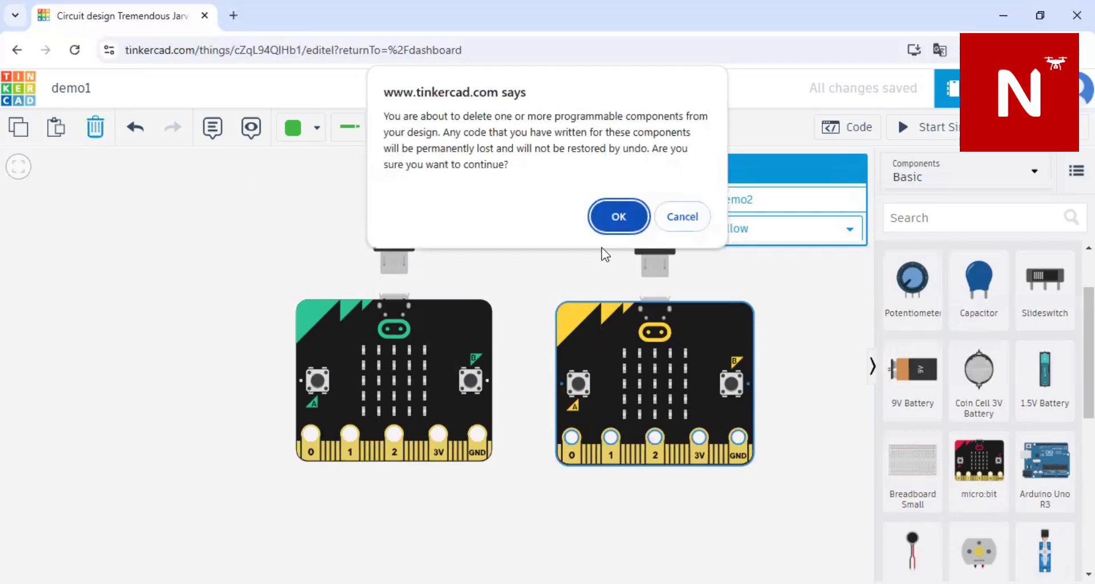
{"action": "left_click", "coordinate": [619, 216]}
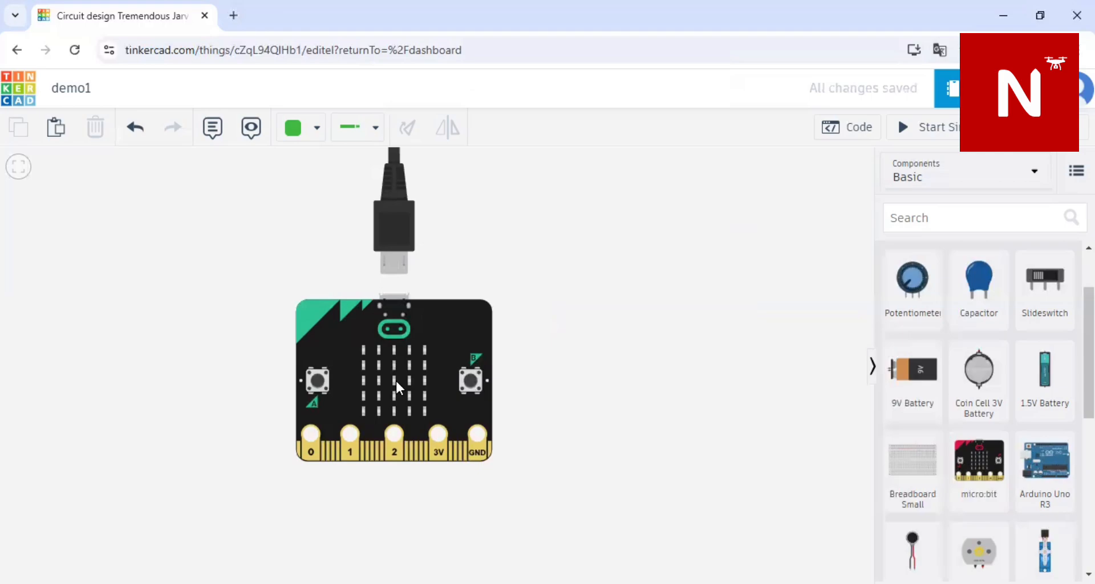
Step: Open the micro:bit's code and switch the editor from Blocks to Text mode, accepting the loss of the blocks
{"action": "left_click", "coordinate": [863, 129]}
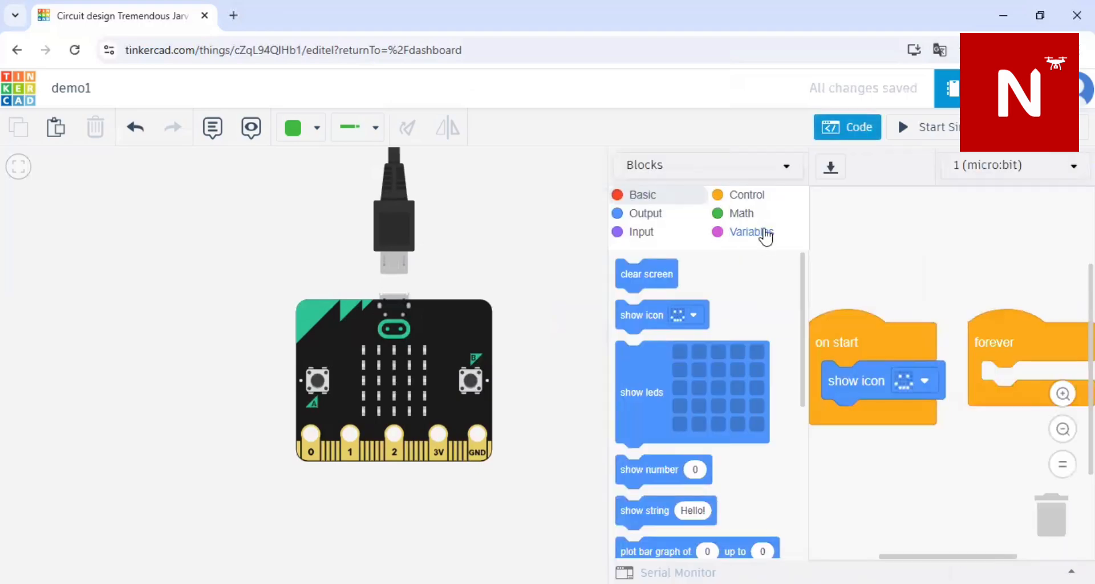
{"action": "left_click", "coordinate": [786, 171]}
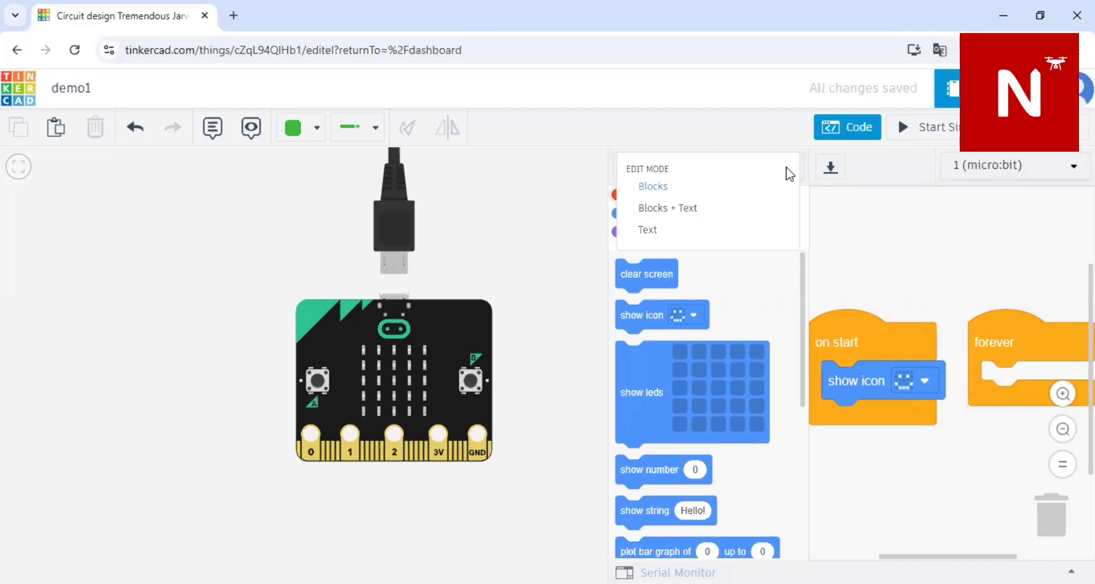
{"action": "left_click", "coordinate": [673, 231]}
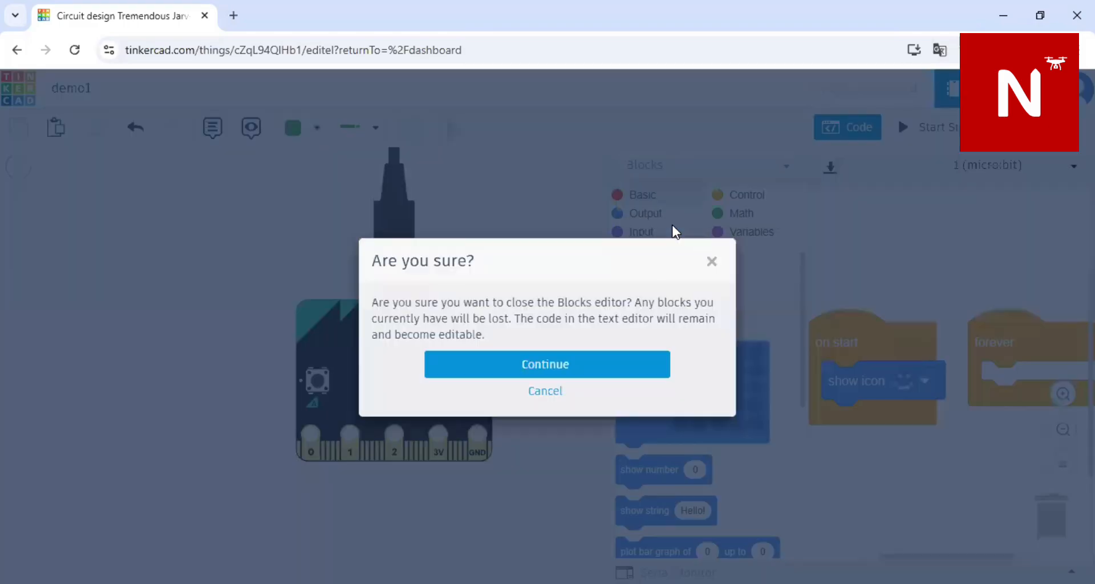
{"action": "left_click", "coordinate": [596, 367]}
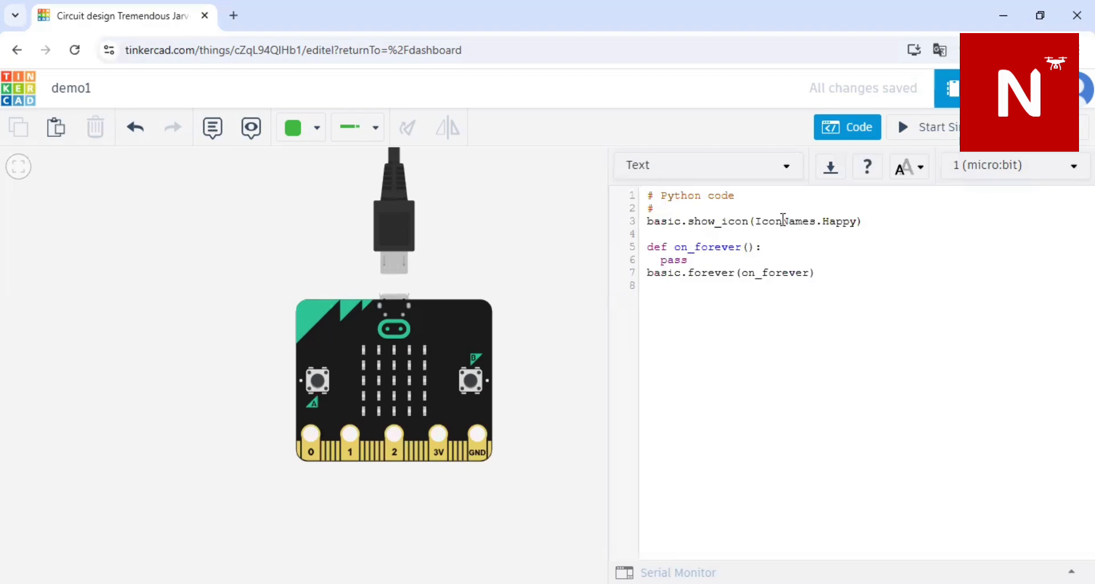
Step: Switch the code editor back to Blocks mode, accepting that the text code is cleared
{"action": "left_click", "coordinate": [786, 170]}
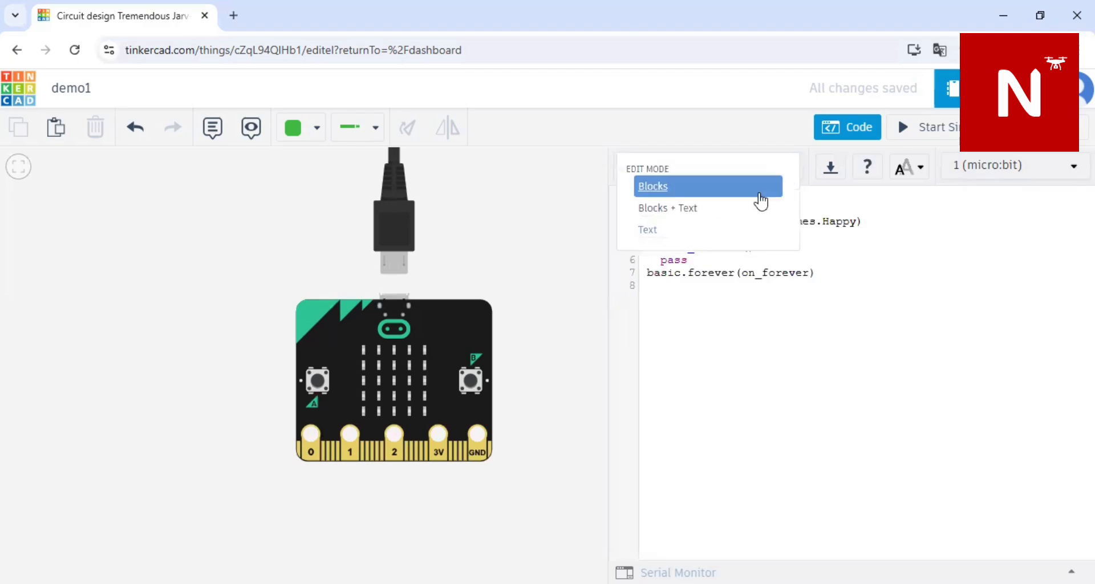
{"action": "left_click", "coordinate": [731, 189]}
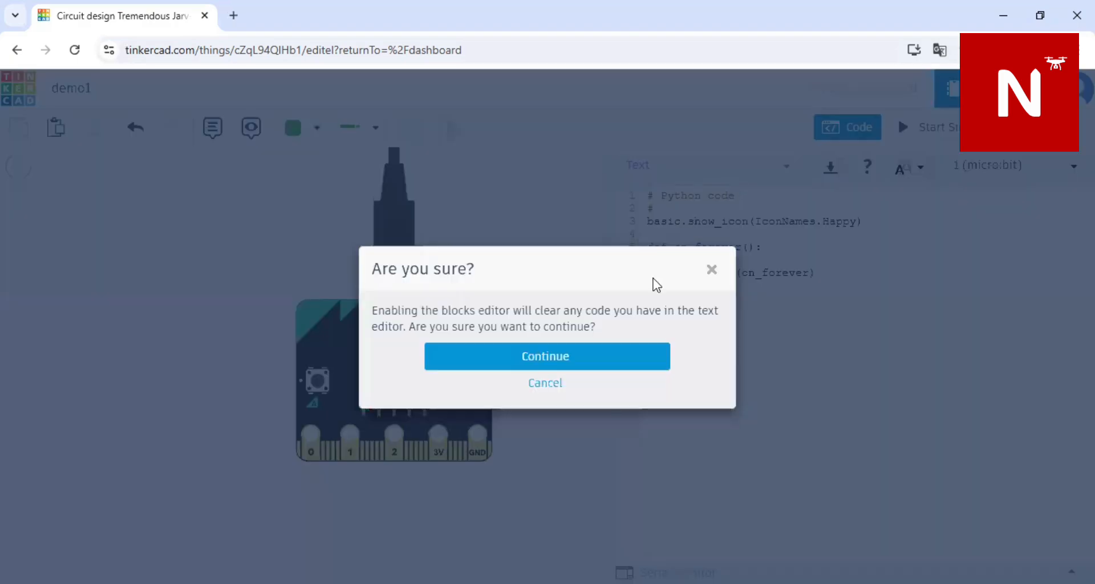
{"action": "left_click", "coordinate": [589, 361]}
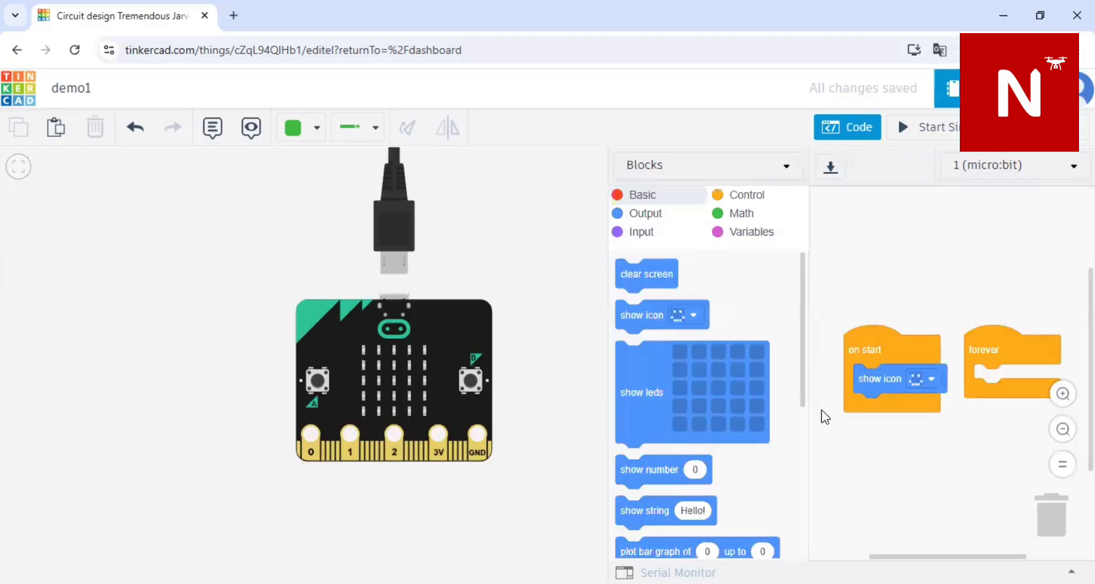
Step: Move the on start block away from the forever block and add a 1-second wait and a show leds block below its show icon block
{"action": "left_click_drag", "start_coordinate": [876, 350], "coordinate": [852, 222]}
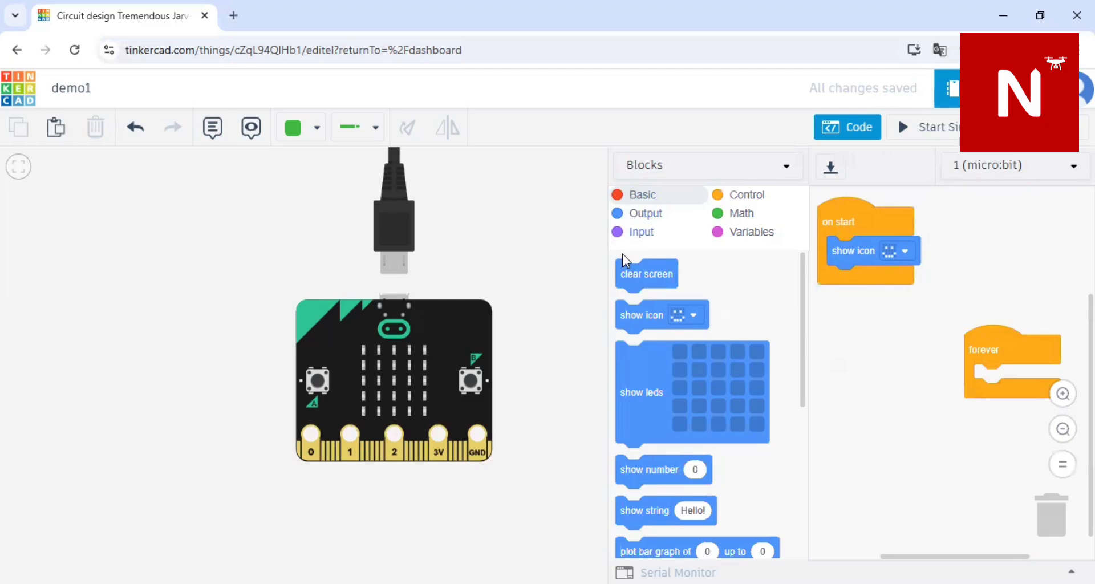
{"action": "left_click", "coordinate": [737, 196]}
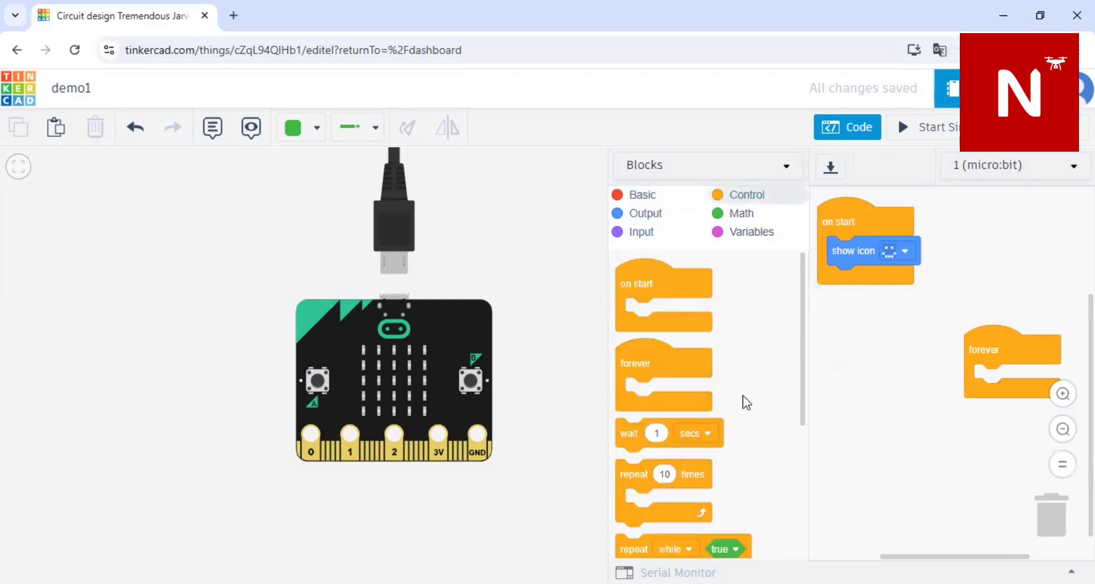
{"action": "left_click_drag", "start_coordinate": [643, 443], "coordinate": [849, 286]}
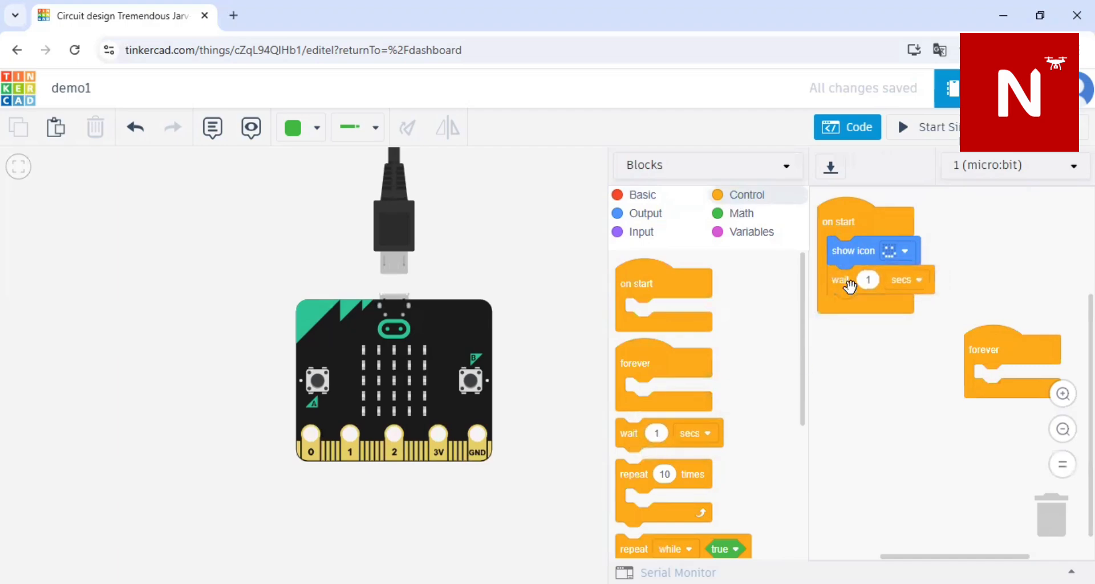
{"action": "left_click", "coordinate": [643, 200]}
{"action": "left_click_drag", "start_coordinate": [665, 416], "coordinate": [865, 378]}
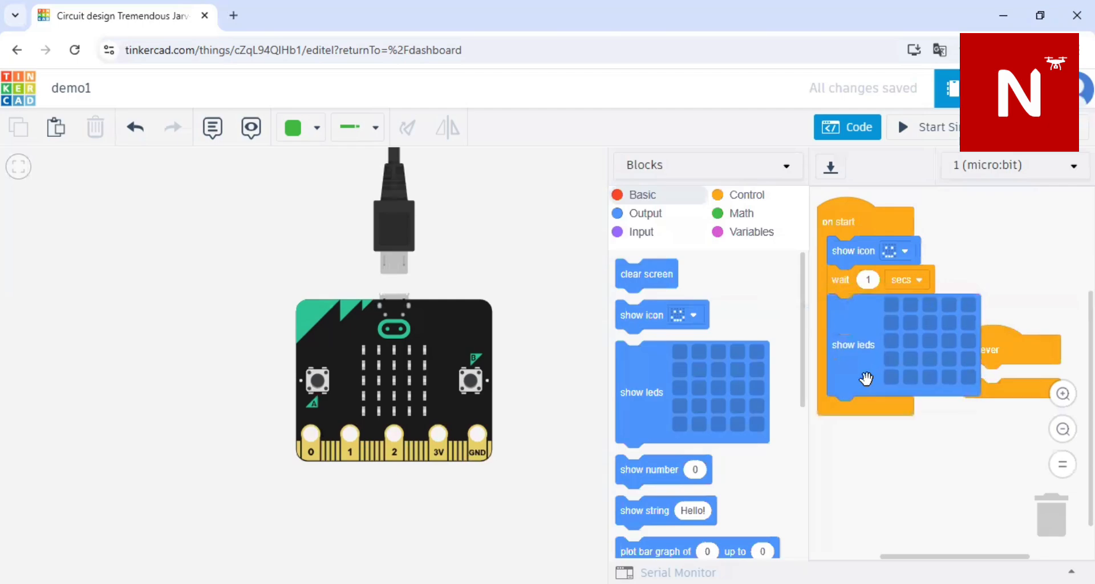
Step: Light the show leds grid: row 1 columns 1, 3-5; row 2 columns 1, 3; all of row 3; row 4 columns 3, 5; row 5 columns 1-3, 5
{"action": "left_click", "coordinate": [891, 305]}
{"action": "left_click", "coordinate": [891, 323]}
{"action": "left_click", "coordinate": [891, 341]}
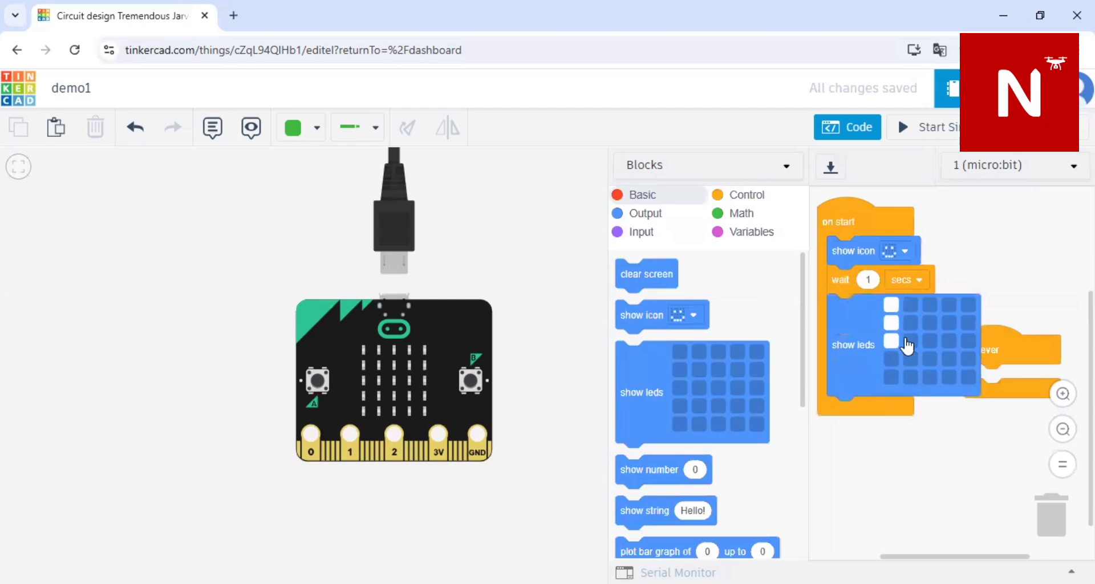
{"action": "left_click", "coordinate": [911, 341]}
{"action": "left_click", "coordinate": [930, 342]}
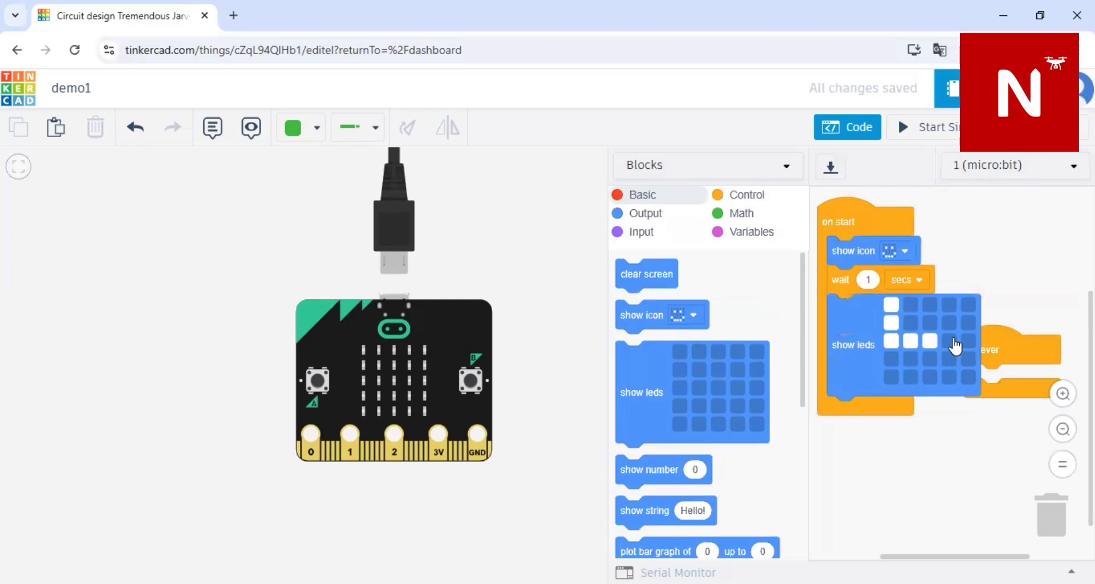
{"action": "left_click", "coordinate": [950, 342]}
{"action": "left_click", "coordinate": [968, 342]}
{"action": "left_click", "coordinate": [970, 359]}
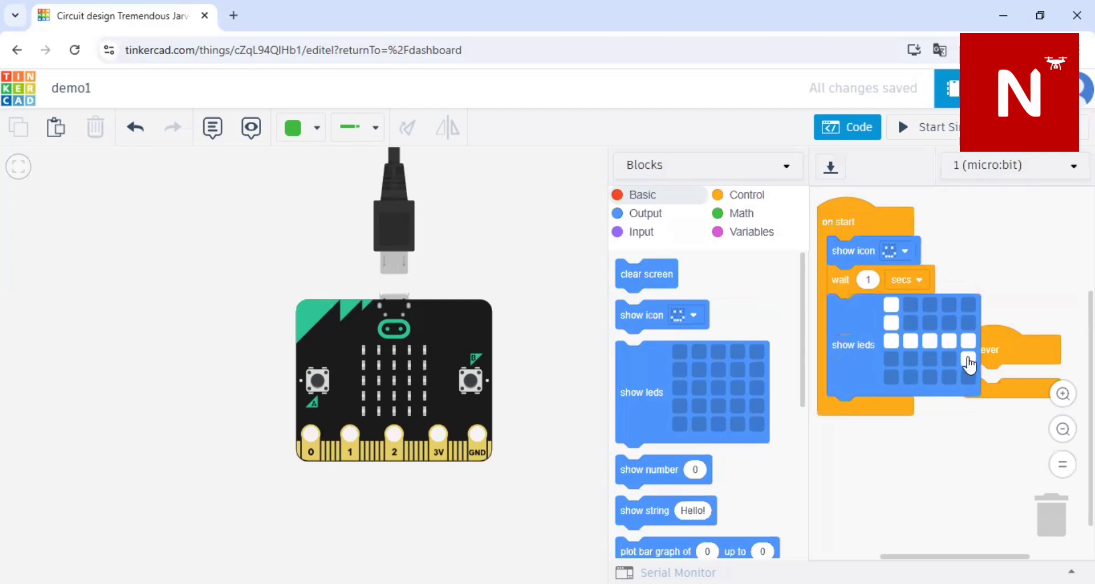
{"action": "left_click", "coordinate": [969, 379]}
{"action": "left_click", "coordinate": [968, 305]}
{"action": "left_click", "coordinate": [949, 305]}
{"action": "left_click", "coordinate": [929, 306]}
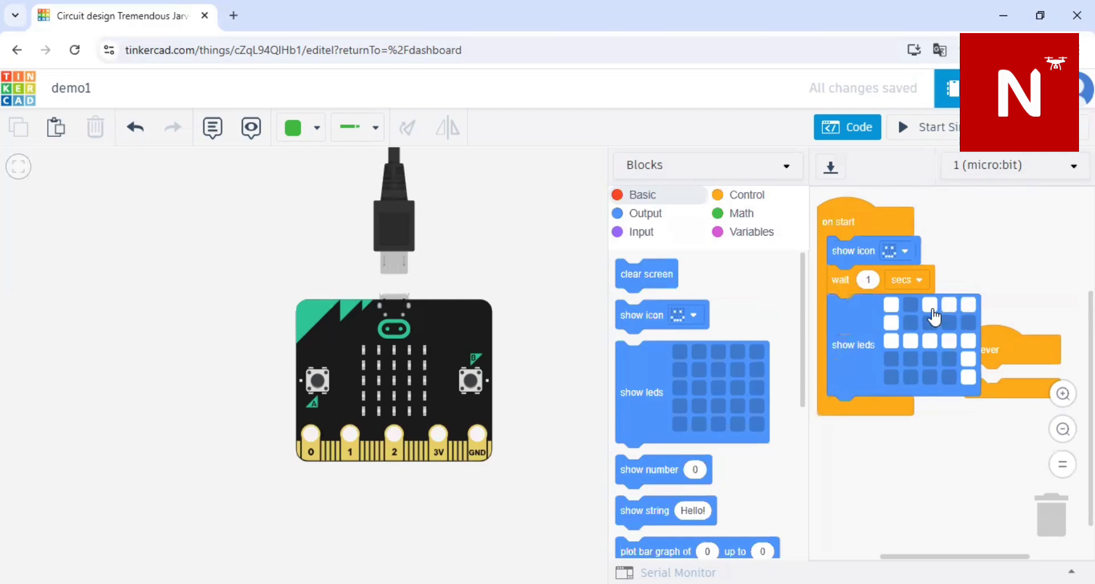
{"action": "left_click", "coordinate": [929, 324]}
{"action": "left_click", "coordinate": [929, 360]}
{"action": "left_click", "coordinate": [929, 377]}
{"action": "left_click", "coordinate": [911, 377]}
{"action": "left_click", "coordinate": [892, 377]}
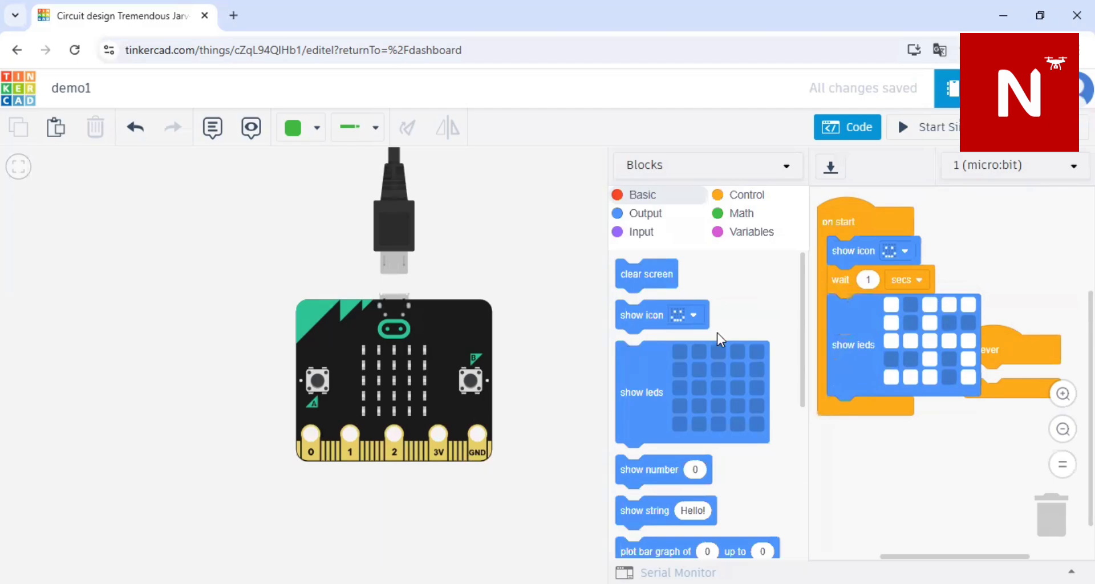
Step: Keep the happy face in the show icon block and run the circuit simulation twice, stopping it each time
{"action": "left_click", "coordinate": [902, 256]}
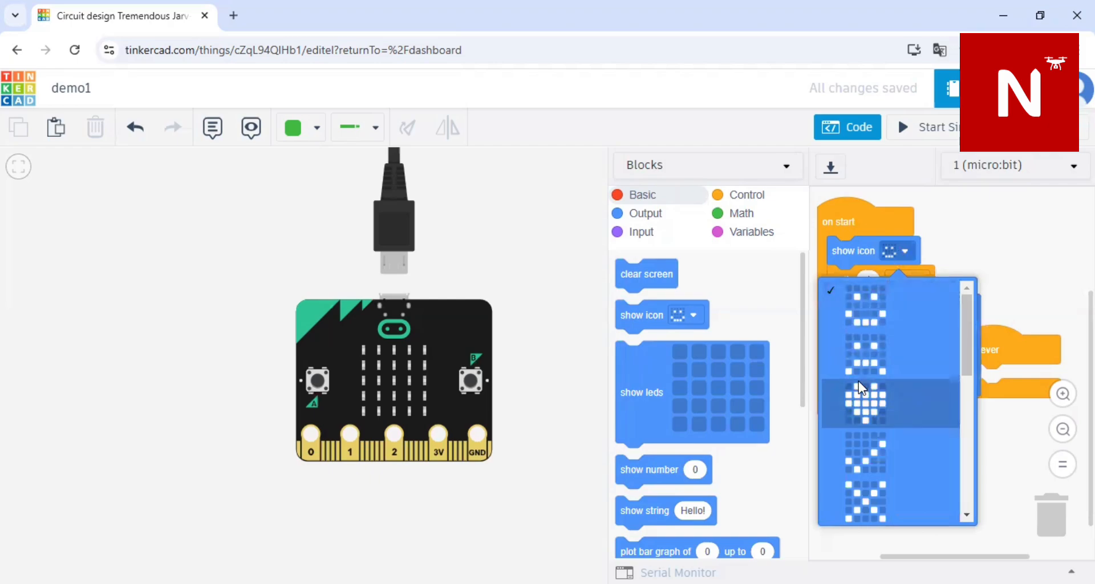
{"action": "left_click", "coordinate": [872, 316]}
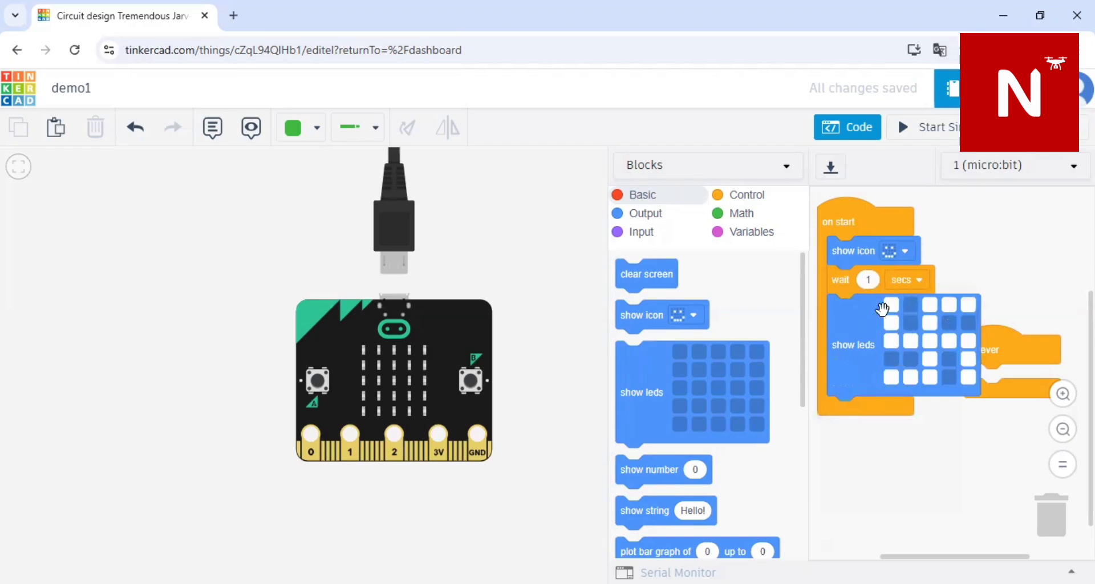
{"action": "left_click", "coordinate": [939, 139]}
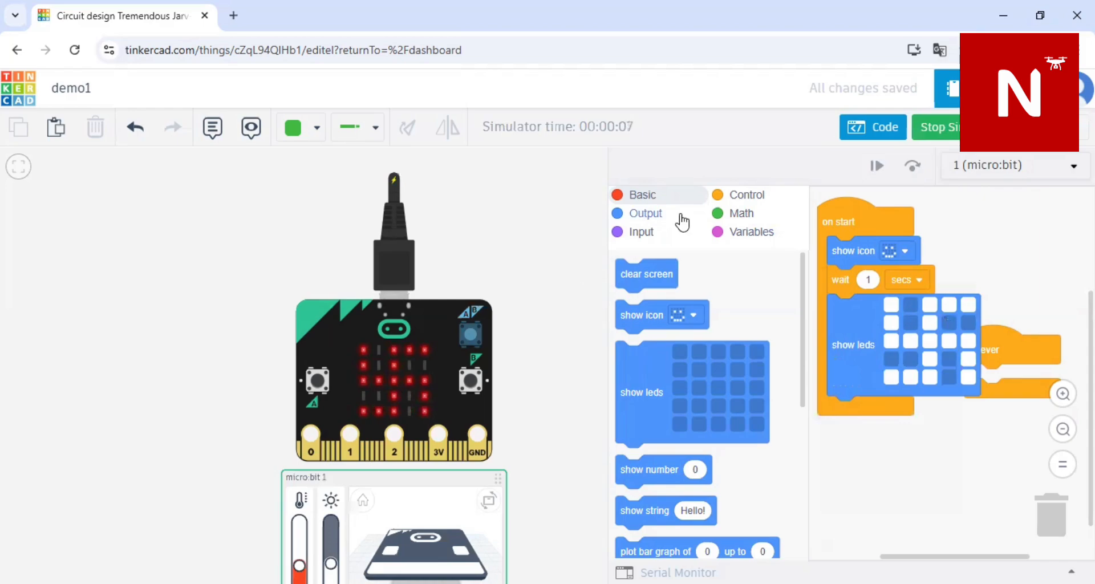
{"action": "left_click", "coordinate": [947, 126]}
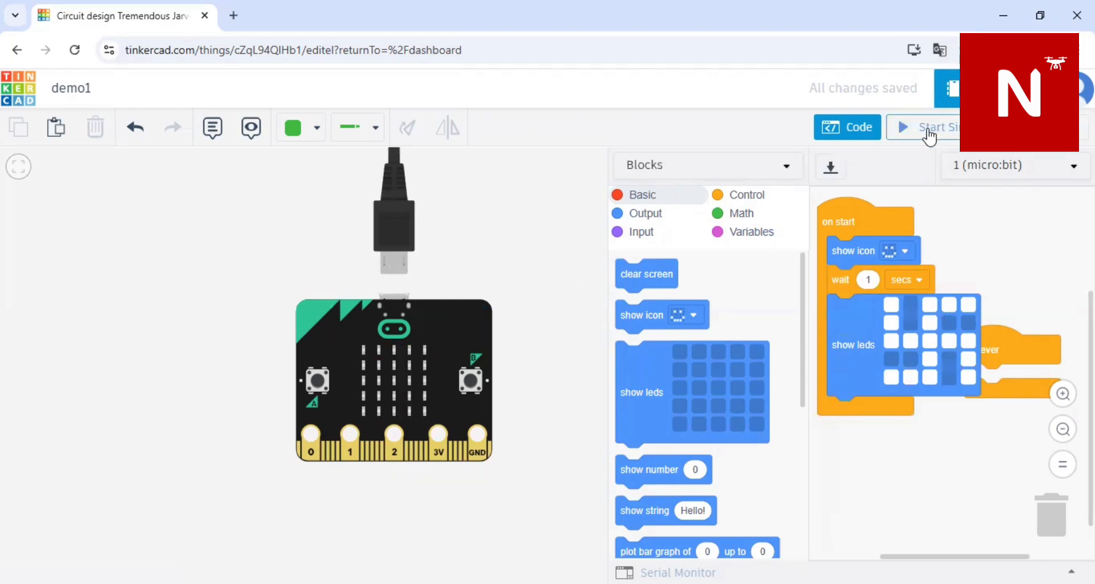
{"action": "left_click", "coordinate": [929, 127]}
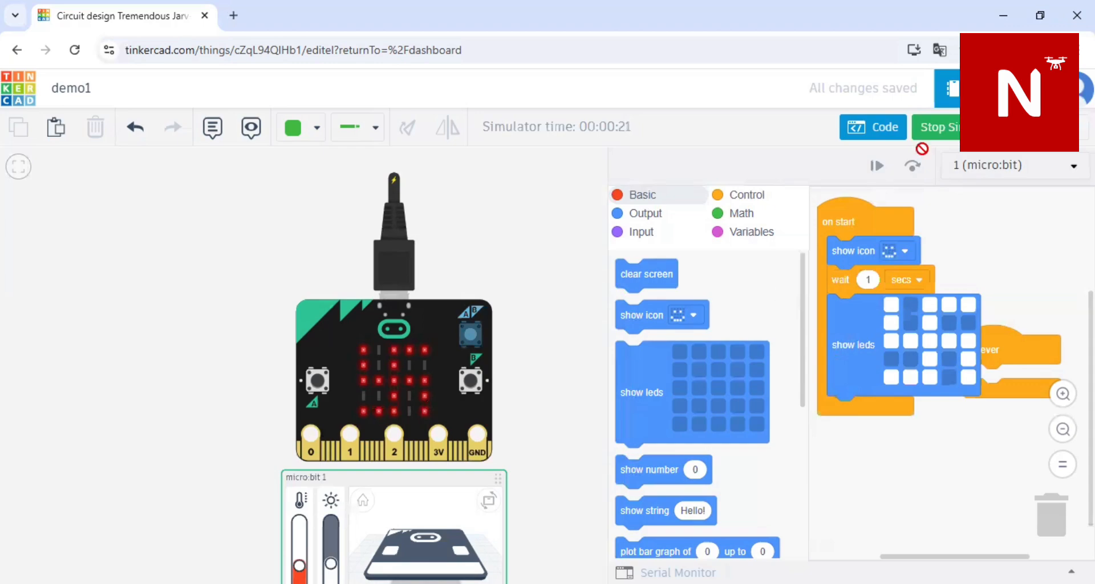
{"action": "left_click", "coordinate": [938, 129]}
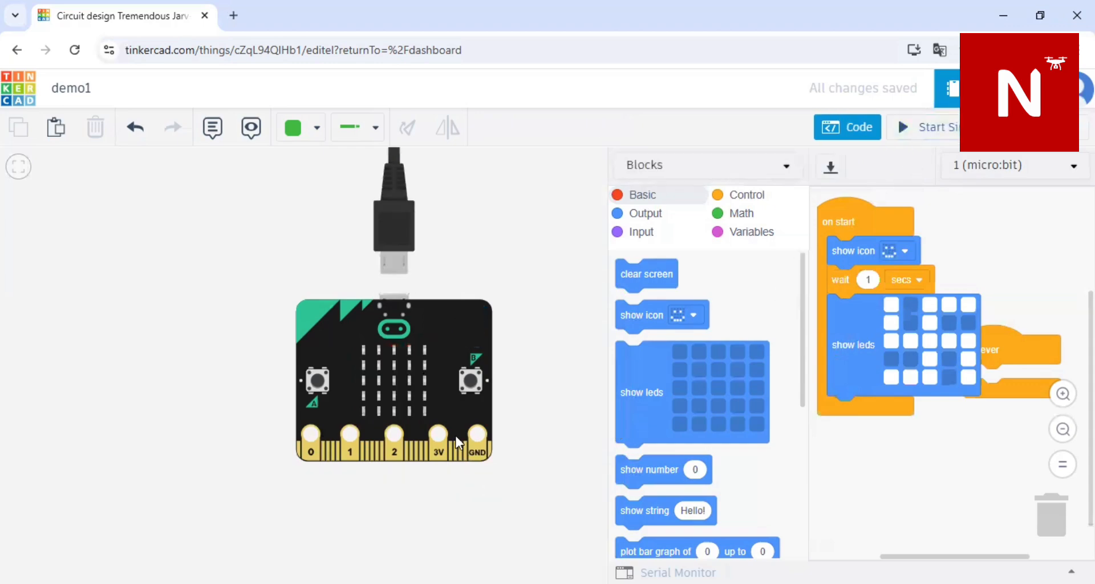
Step: Delete the remaining micro:bit from the circuit, including its code
{"action": "left_click", "coordinate": [439, 386]}
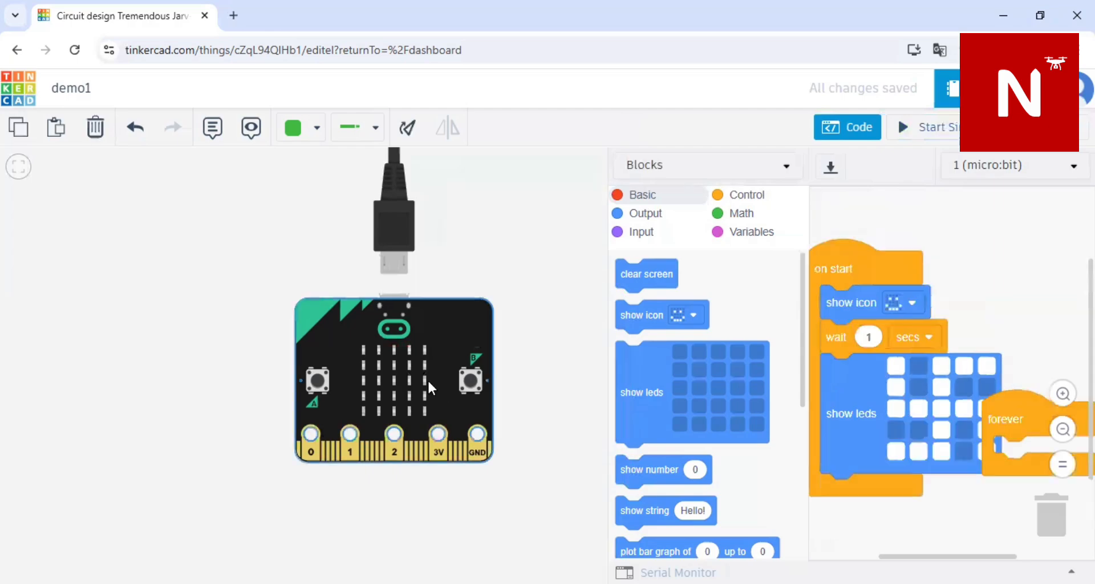
{"action": "left_click", "coordinate": [90, 125]}
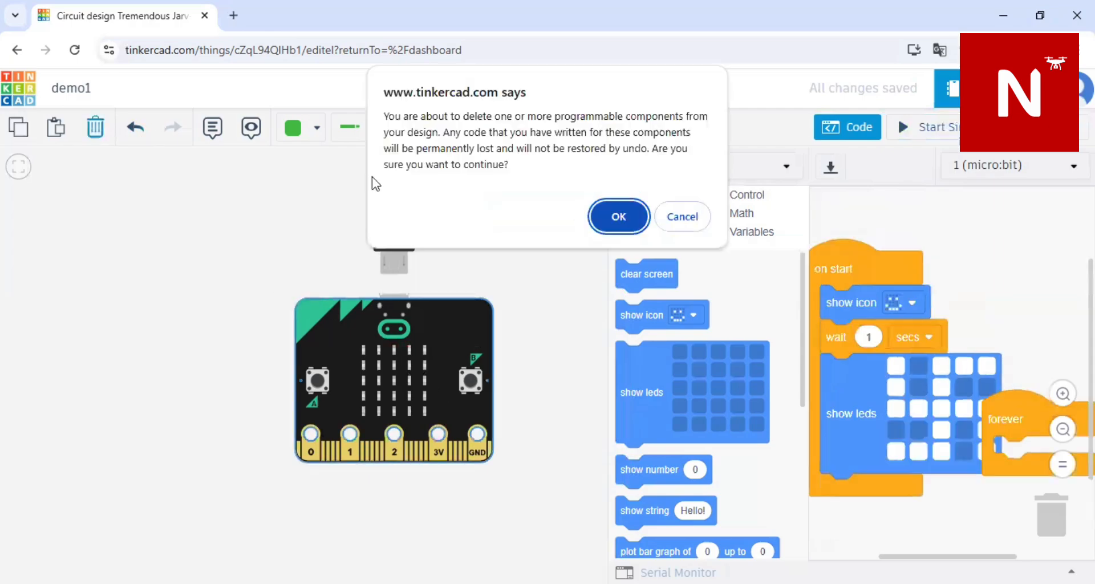
{"action": "left_click", "coordinate": [619, 210]}
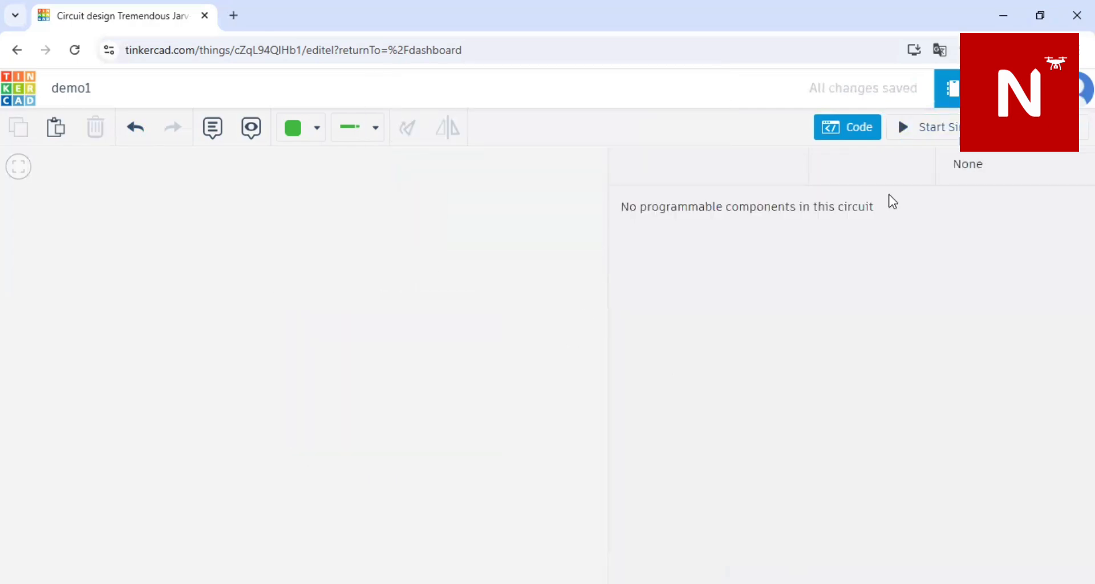
Step: Close the code editor and place a 9V battery on the empty canvas
{"action": "left_click", "coordinate": [566, 263]}
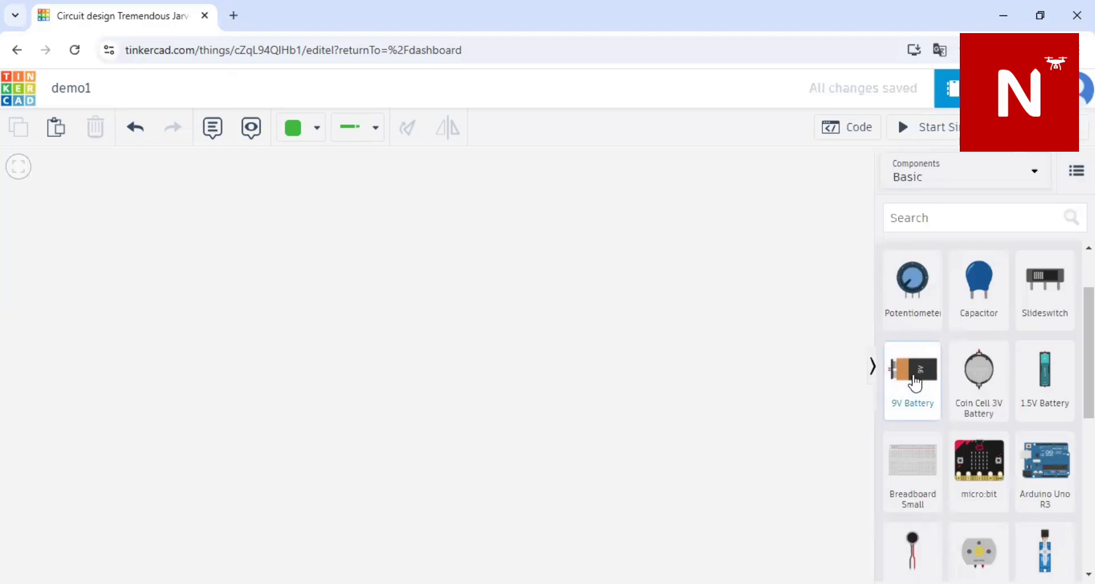
{"action": "left_click_drag", "start_coordinate": [915, 383], "coordinate": [451, 410]}
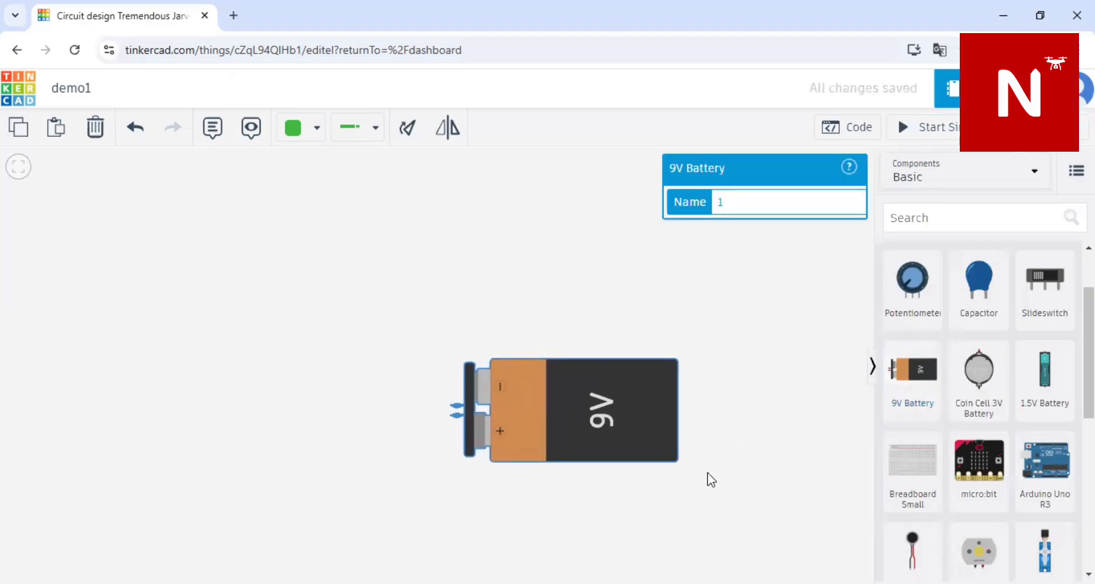
{"action": "left_click", "coordinate": [770, 460]}
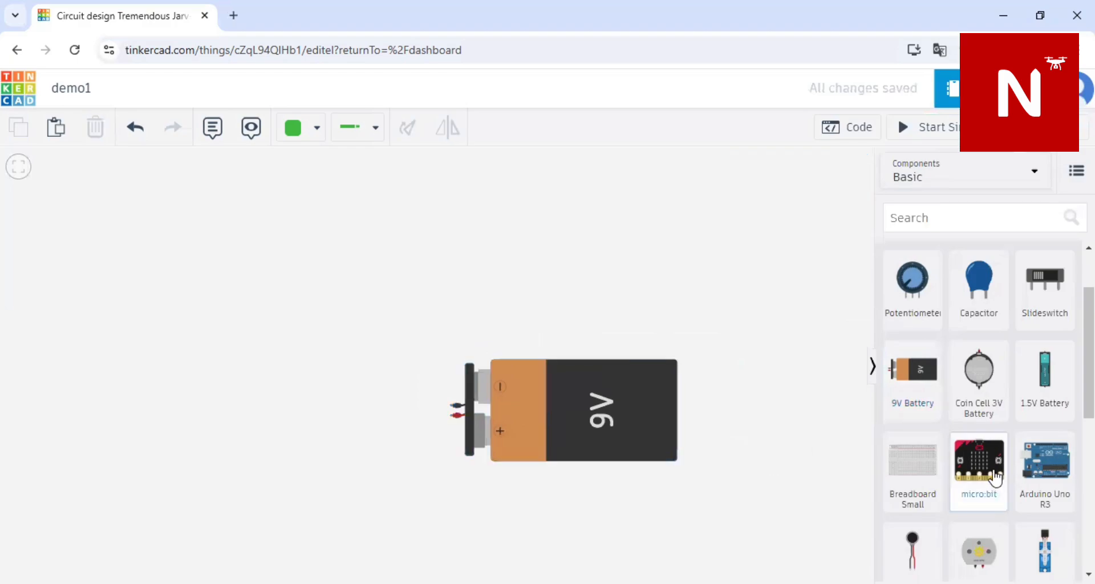
Step: Search the component library for led and place a NeoPixel above and to the left of the 9V battery
{"action": "scroll", "coordinate": [995, 478], "scroll_direction": "down", "scroll_amount": 5}
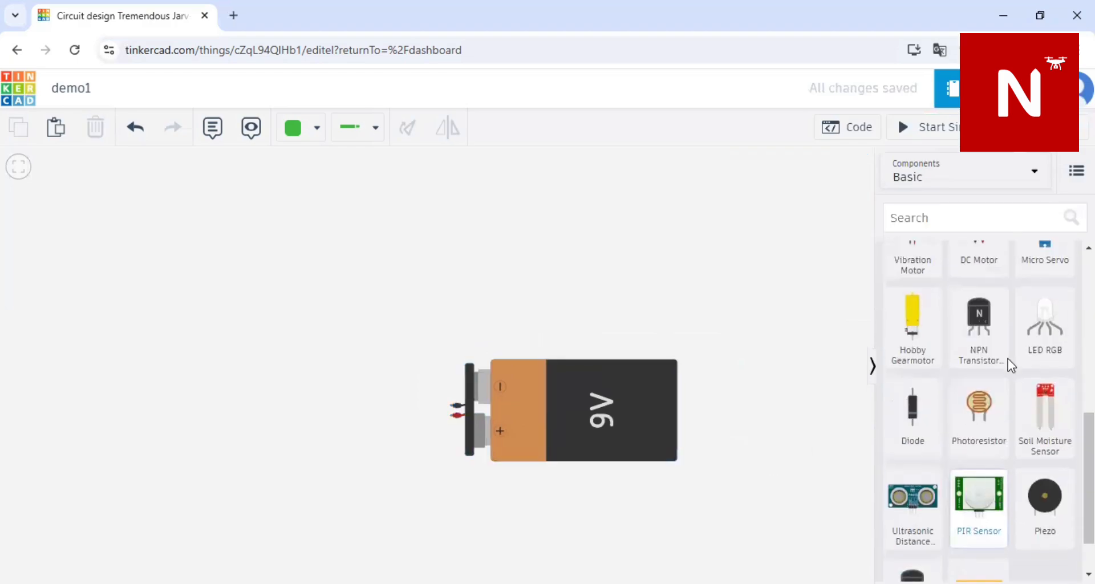
{"action": "left_click", "coordinate": [948, 215]}
{"action": "type", "text": "led"}
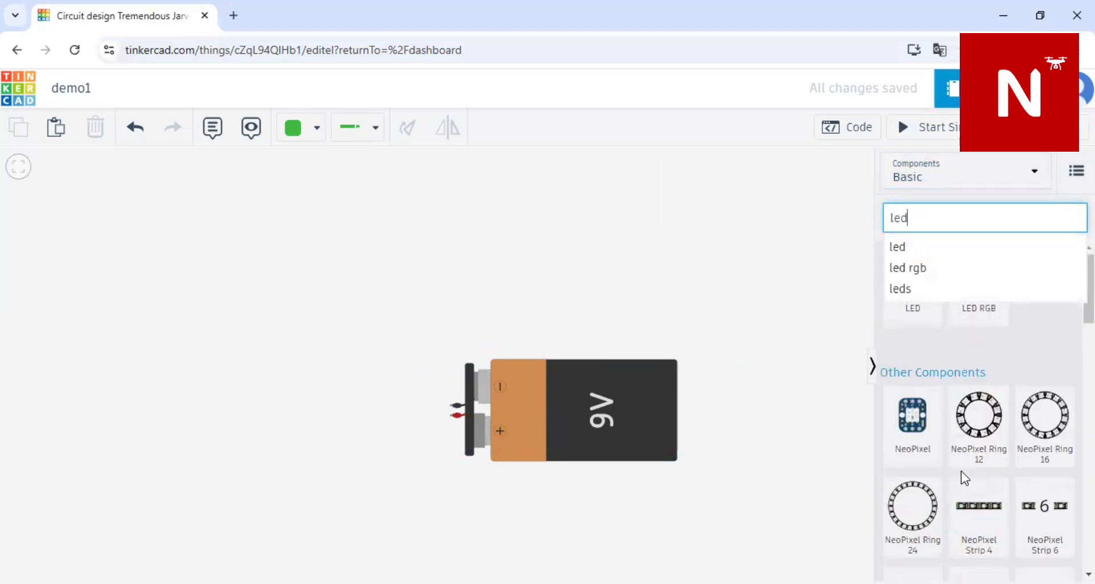
{"action": "scroll", "coordinate": [960, 471], "scroll_direction": "down", "scroll_amount": 3}
{"action": "scroll", "coordinate": [960, 471], "scroll_direction": "down", "scroll_amount": 3}
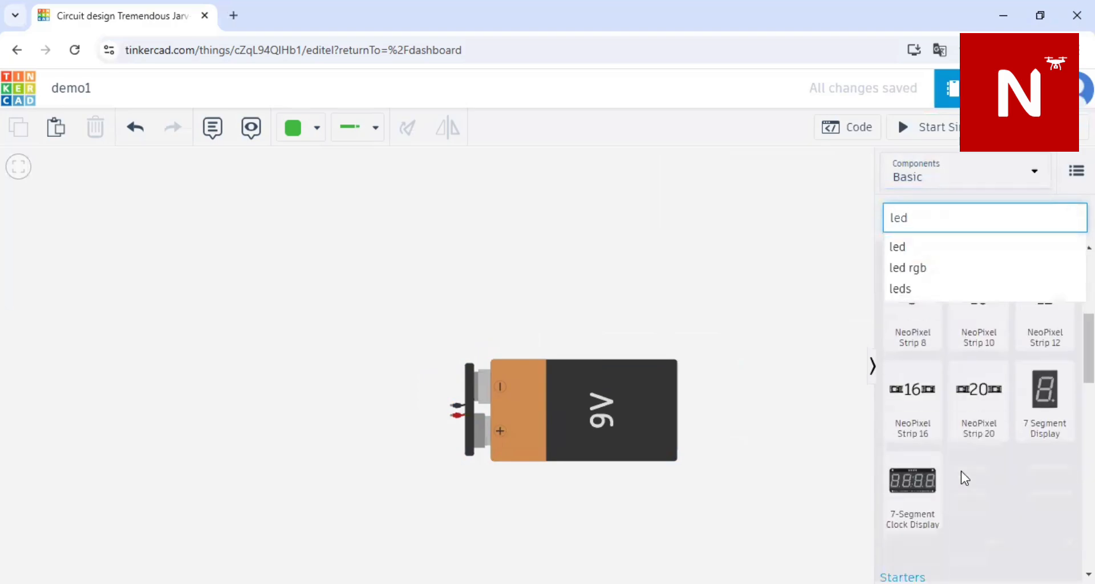
{"action": "scroll", "coordinate": [960, 471], "scroll_direction": "up", "scroll_amount": 5}
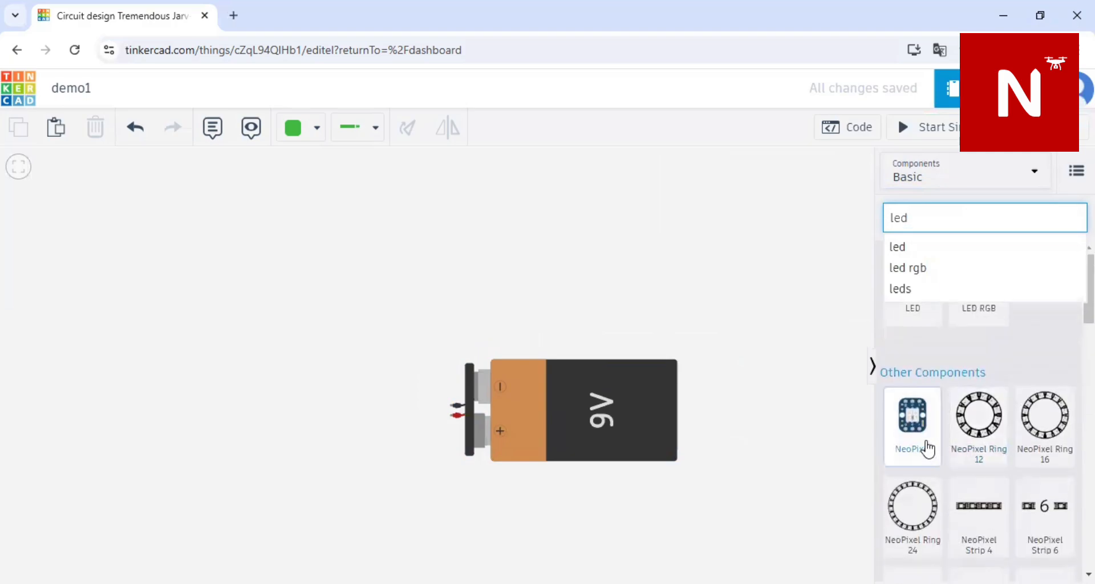
{"action": "left_click_drag", "start_coordinate": [926, 449], "coordinate": [383, 327]}
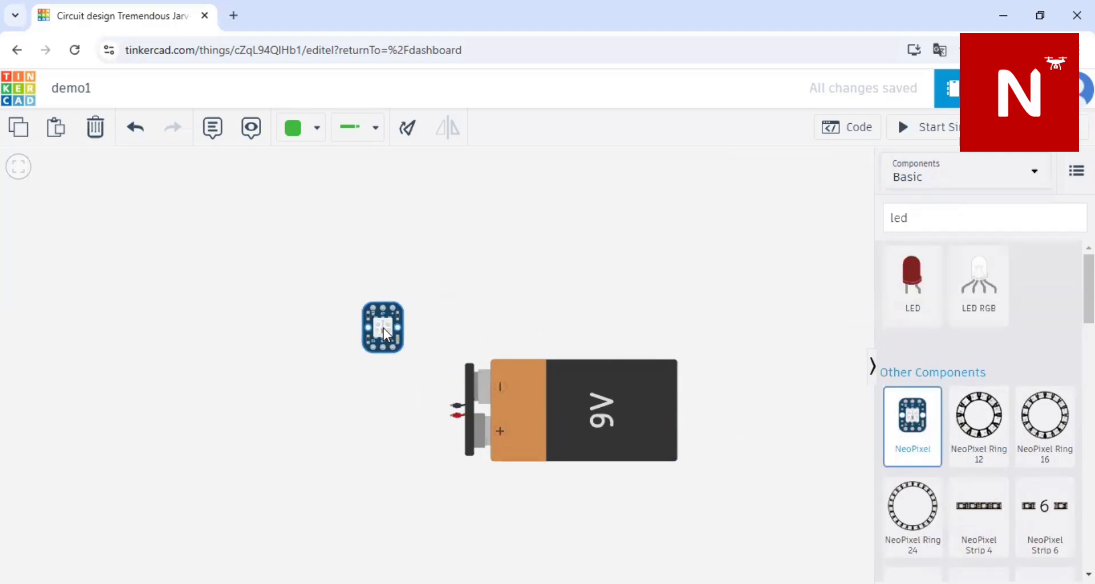
{"action": "left_click", "coordinate": [367, 434]}
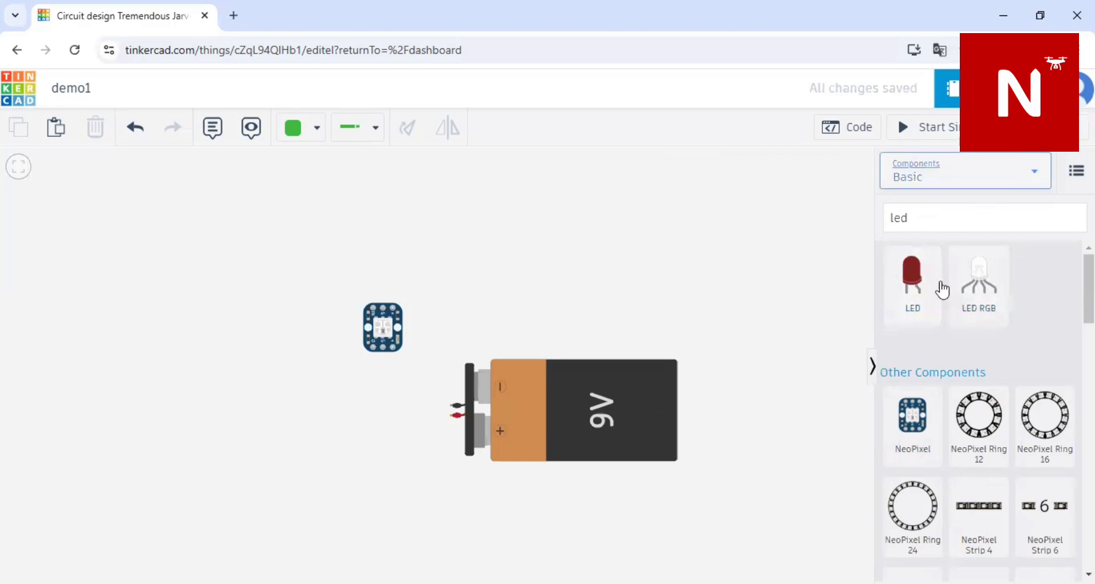
Step: Show the Basic components and place a slideswitch below and to the left of the NeoPixel
{"action": "left_click", "coordinate": [1002, 174]}
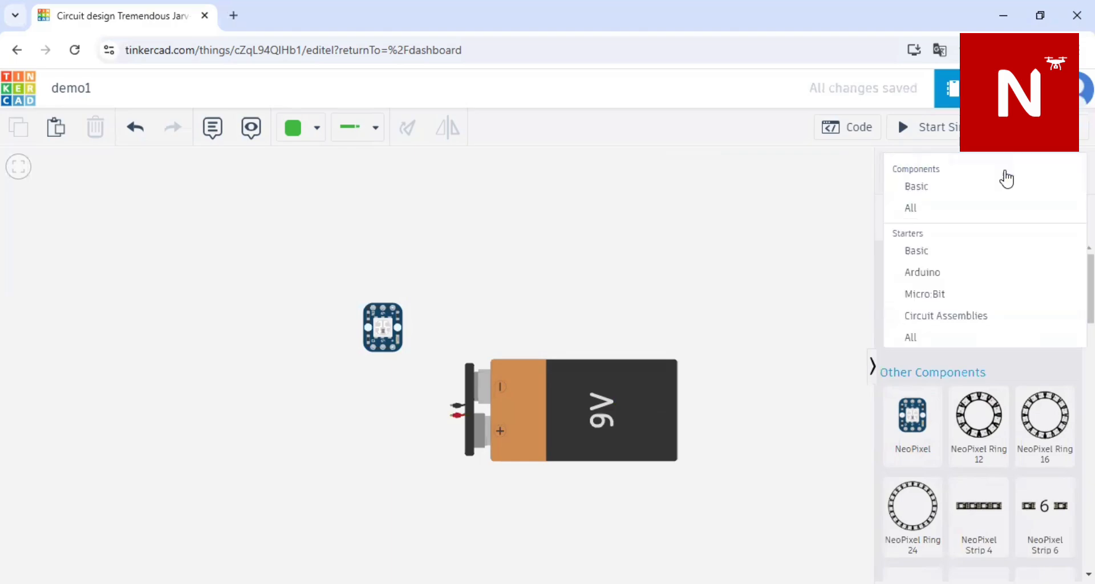
{"action": "left_click", "coordinate": [967, 190]}
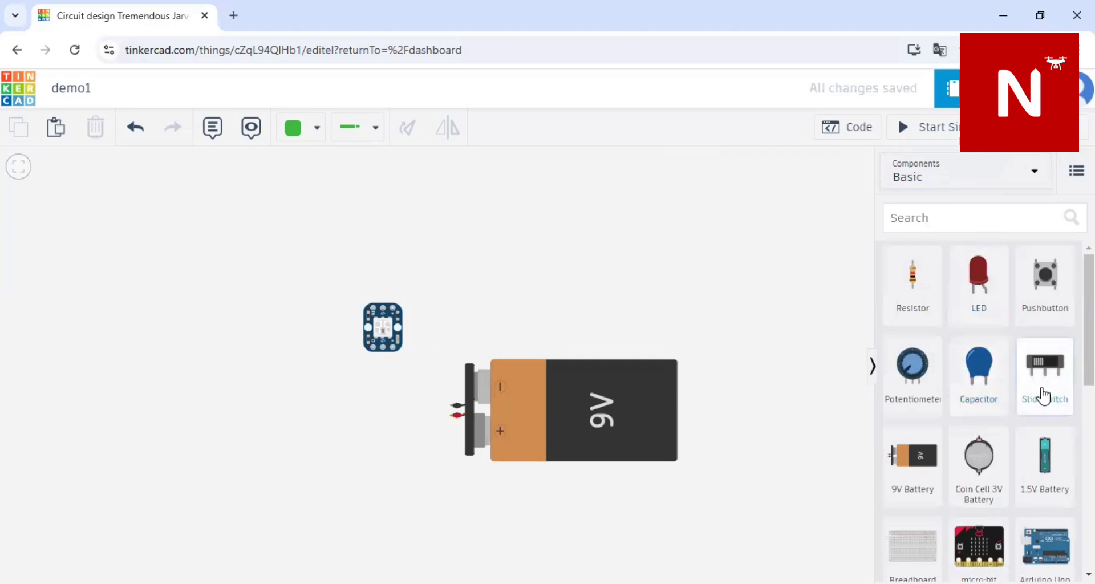
{"action": "left_click_drag", "start_coordinate": [1043, 396], "coordinate": [317, 447]}
{"action": "left_click", "coordinate": [413, 524]}
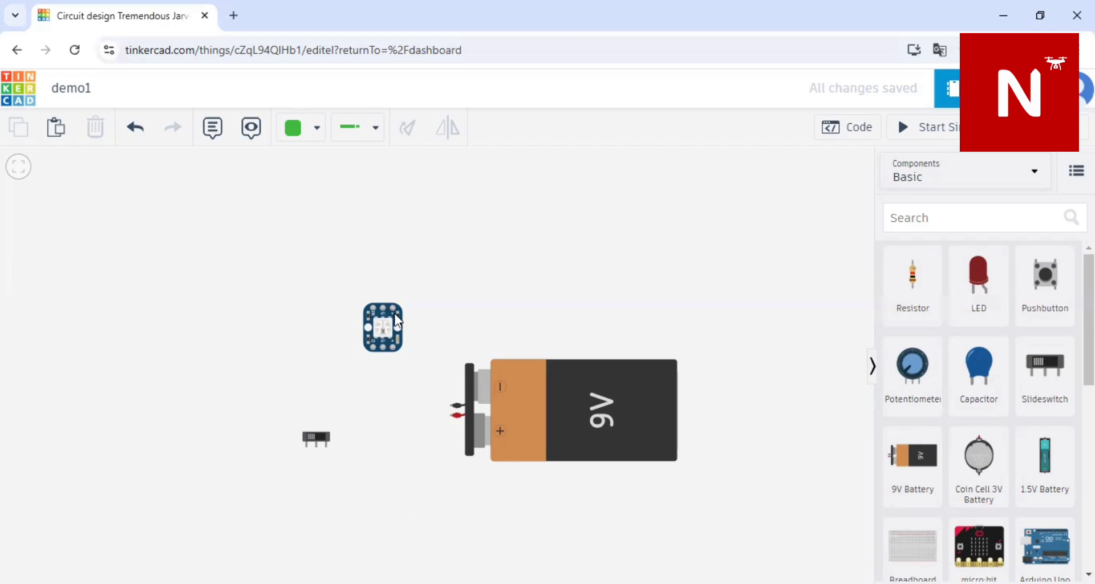
Step: Simulate the unwired circuit, trying the NeoPixel, slideswitch and 9V battery, and stop the simulation
{"action": "left_click", "coordinate": [916, 133]}
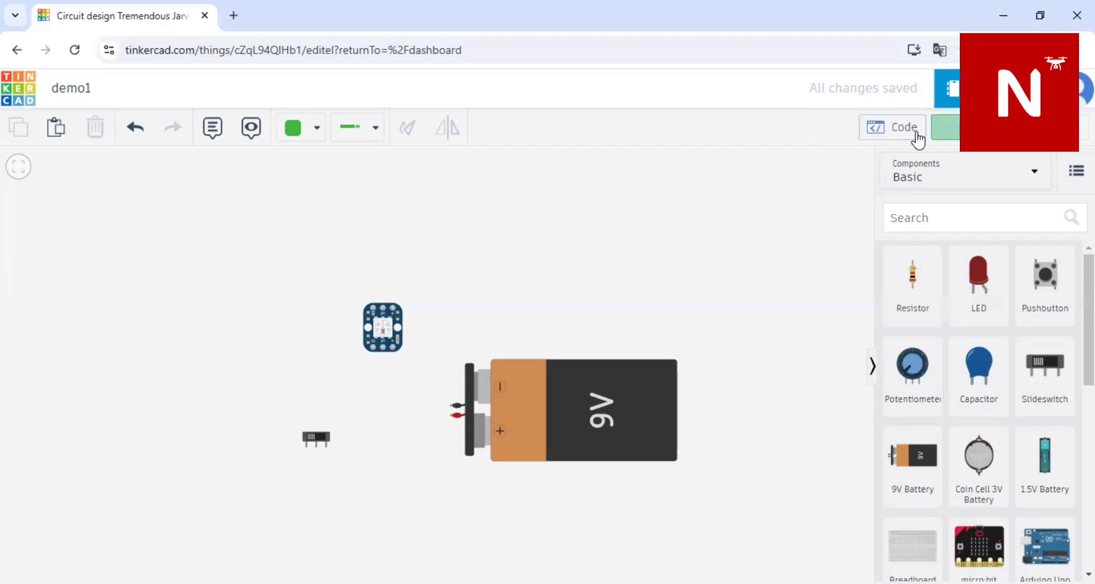
{"action": "left_click", "coordinate": [385, 318]}
{"action": "left_click", "coordinate": [319, 438]}
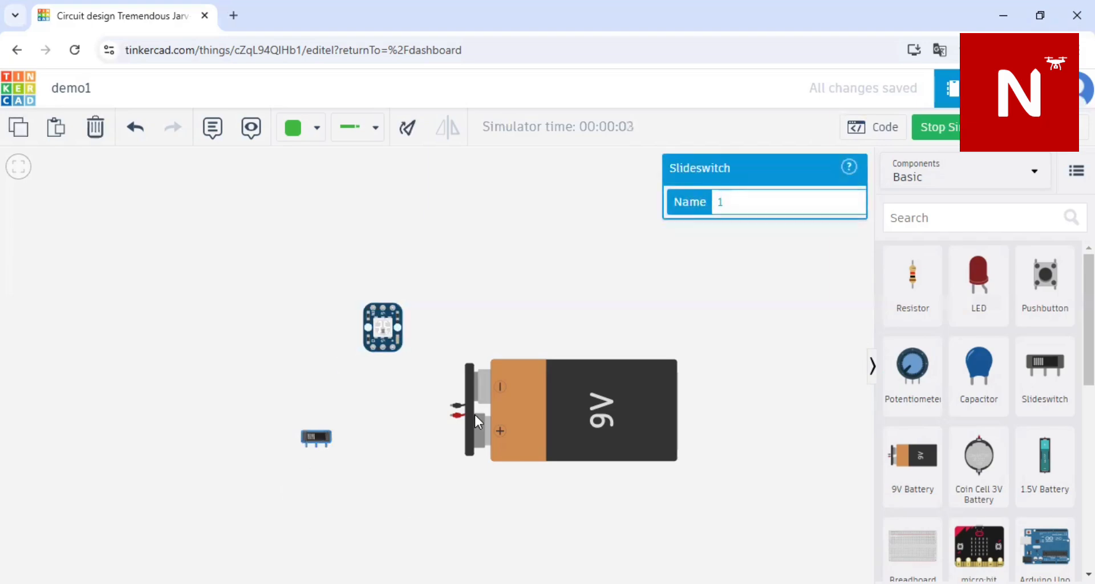
{"action": "left_click", "coordinate": [560, 419]}
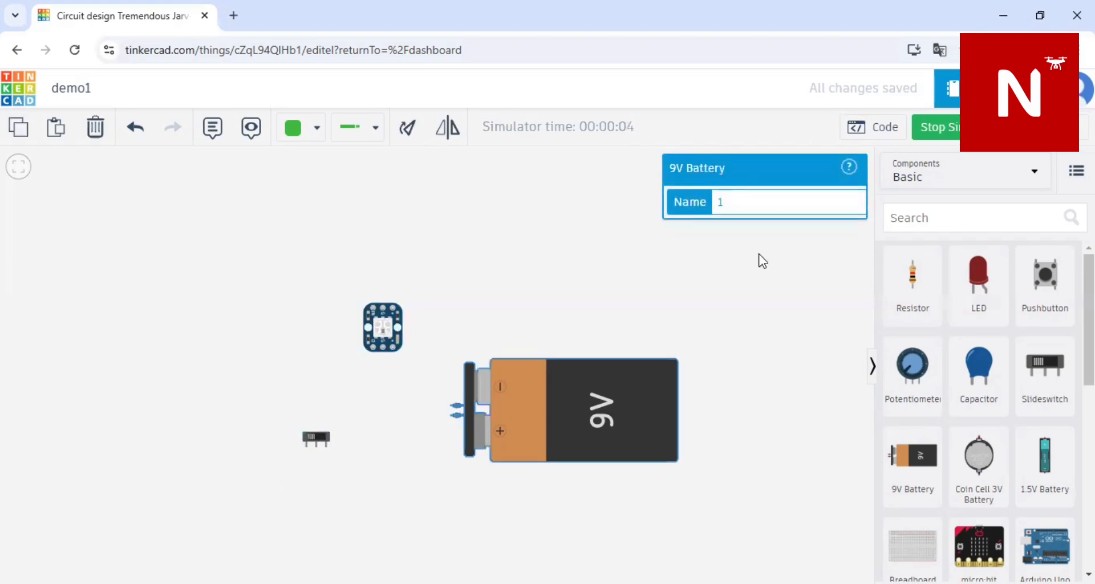
{"action": "left_click", "coordinate": [934, 133]}
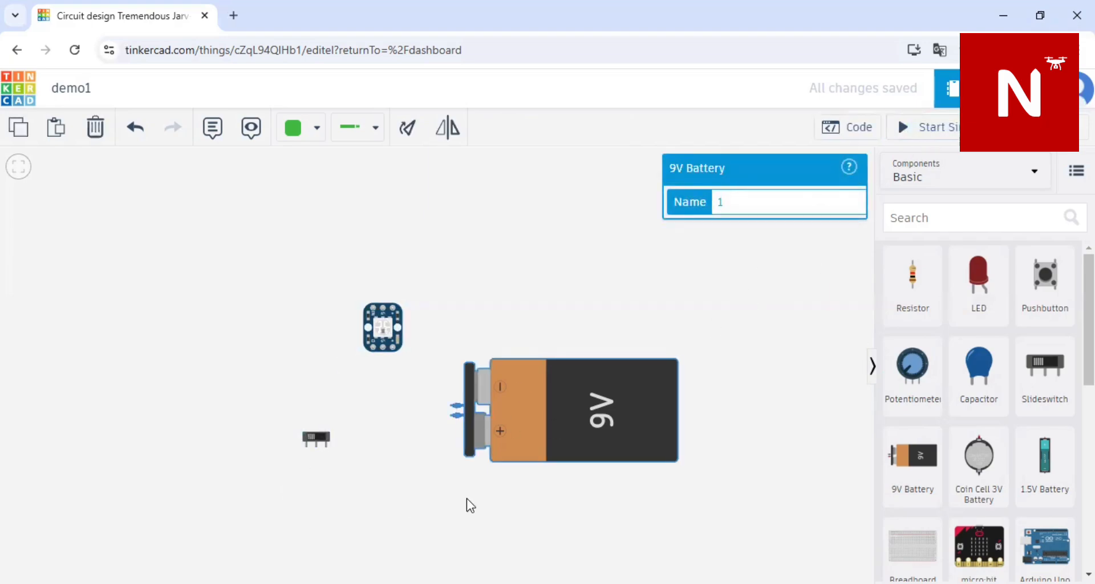
{"action": "left_click", "coordinate": [426, 485]}
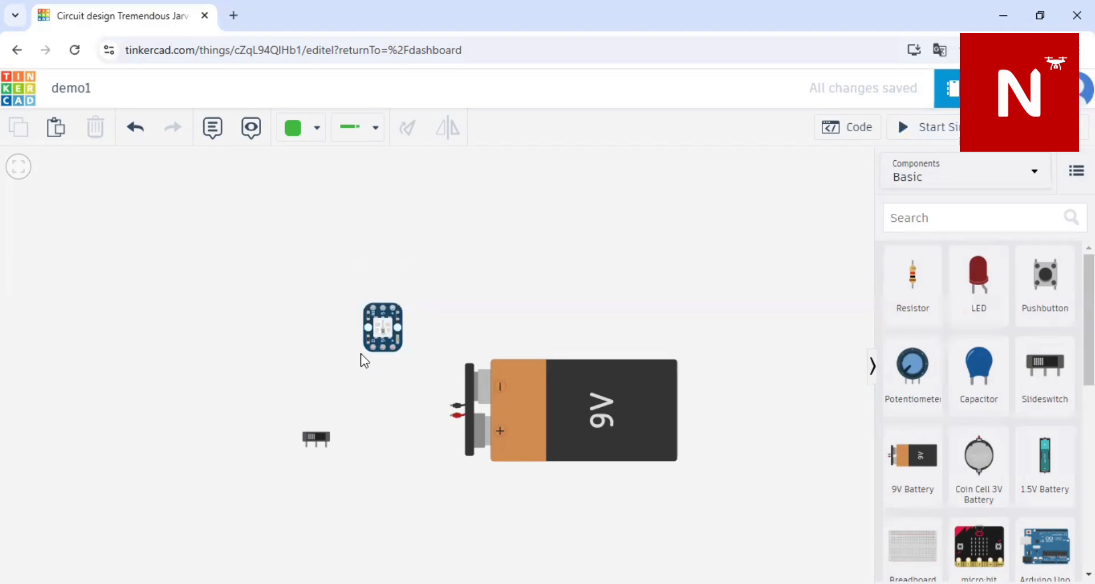
Step: Draw a black Normal wire with bends from the NeoPixel's upper-left pin to the 9V battery's negative terminal
{"action": "left_click", "coordinate": [376, 131]}
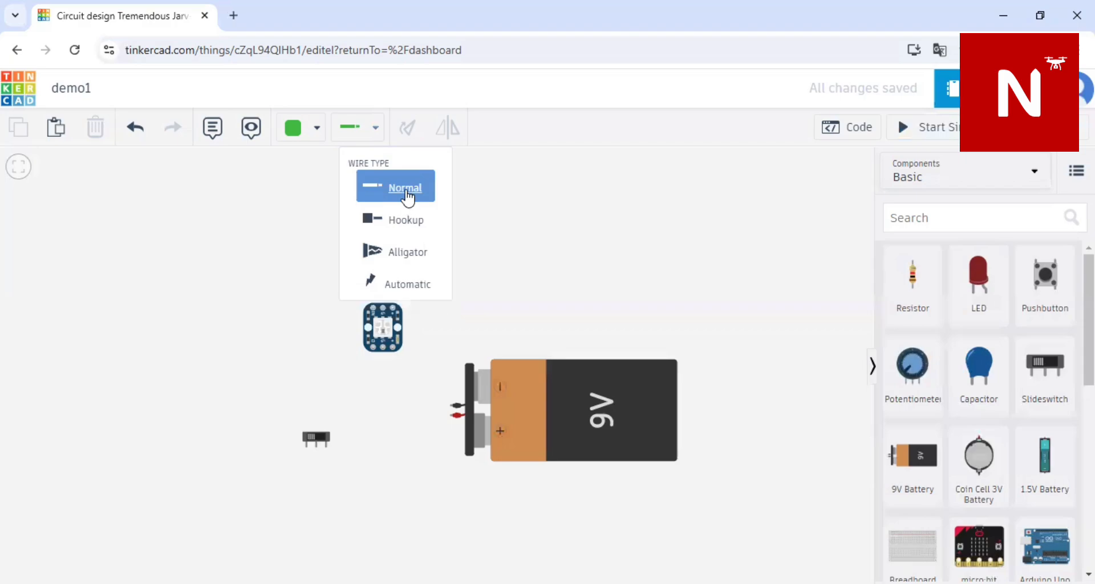
{"action": "left_click", "coordinate": [406, 202]}
{"action": "left_click", "coordinate": [306, 136]}
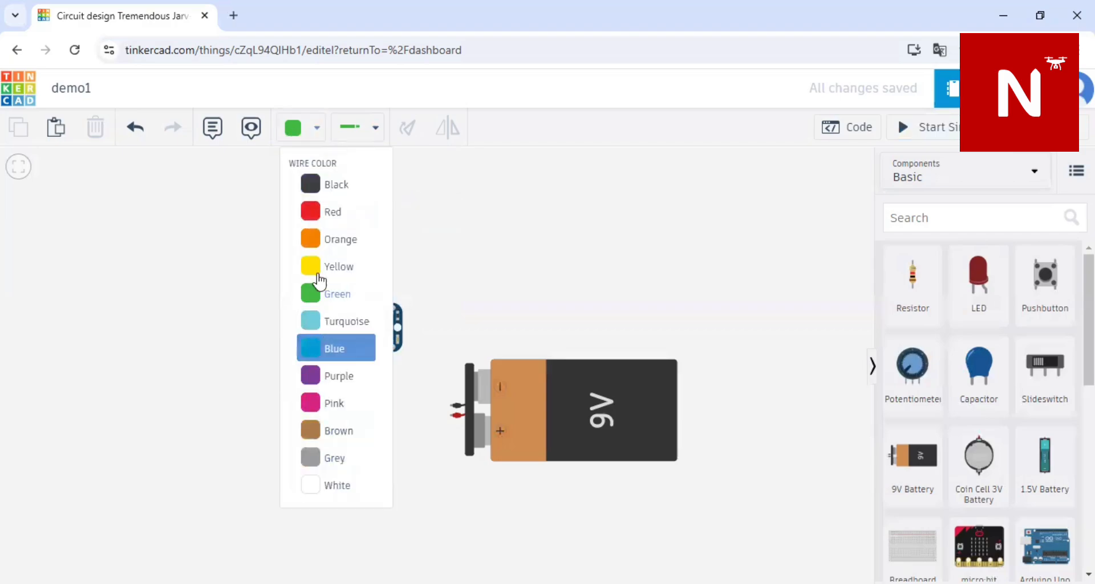
{"action": "left_click", "coordinate": [323, 198]}
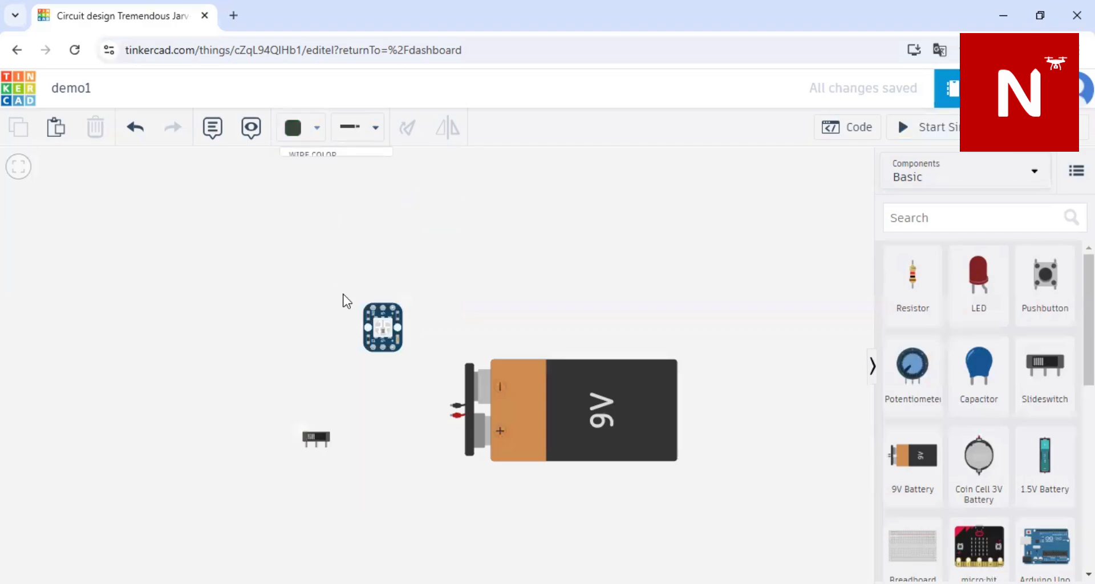
{"action": "left_click", "coordinate": [373, 309]}
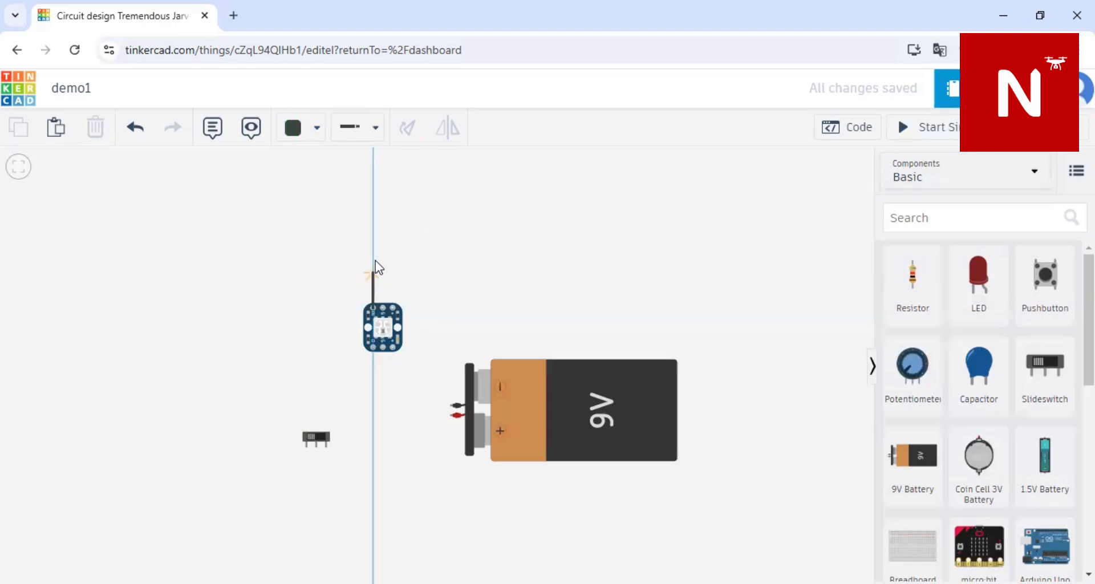
{"action": "left_click", "coordinate": [374, 261]}
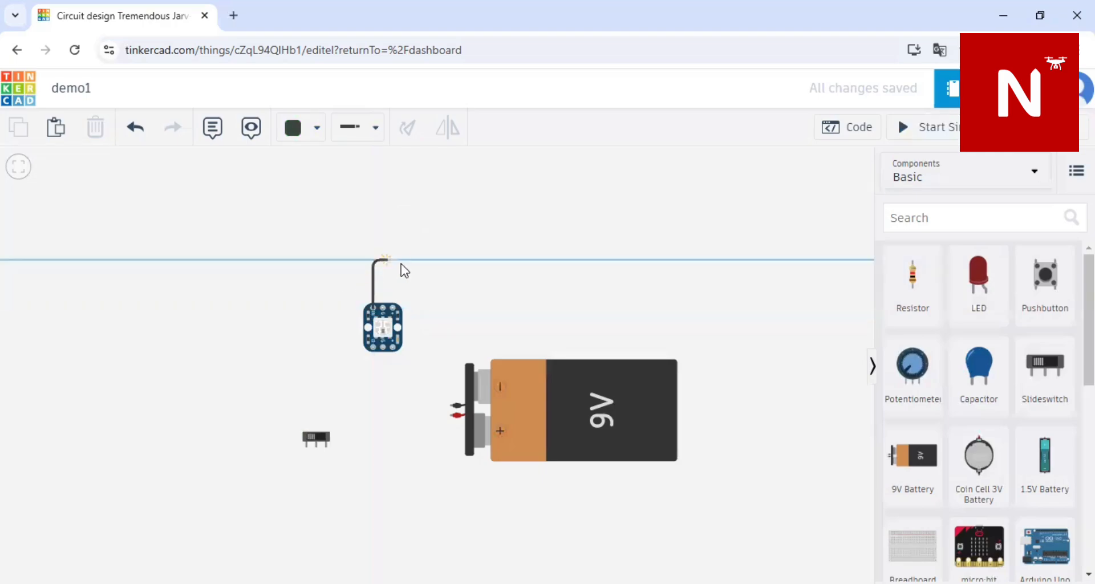
{"action": "left_click", "coordinate": [440, 260]}
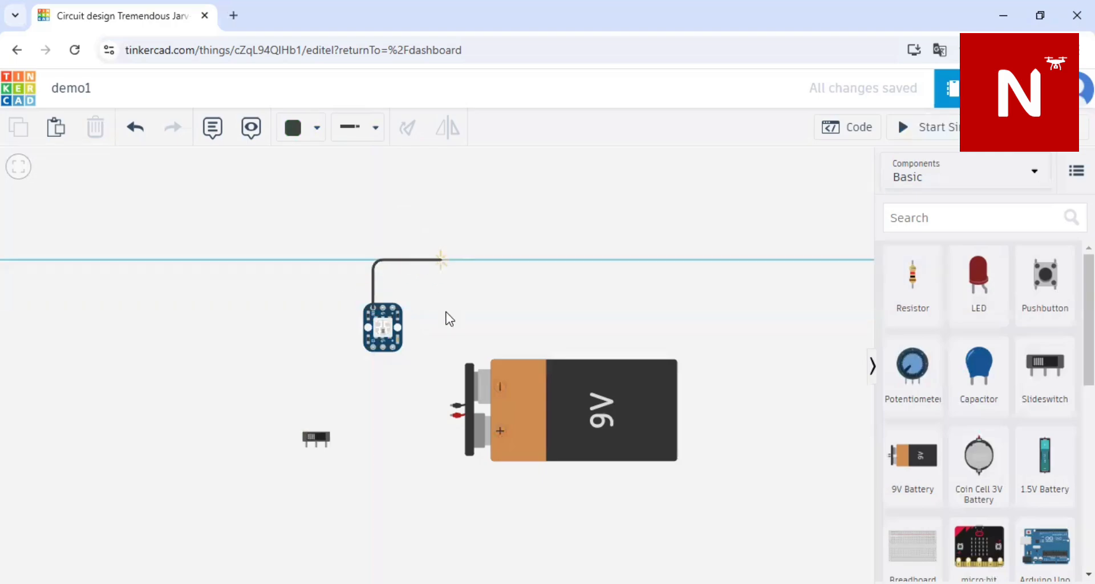
{"action": "left_click", "coordinate": [441, 403]}
{"action": "left_click", "coordinate": [451, 405]}
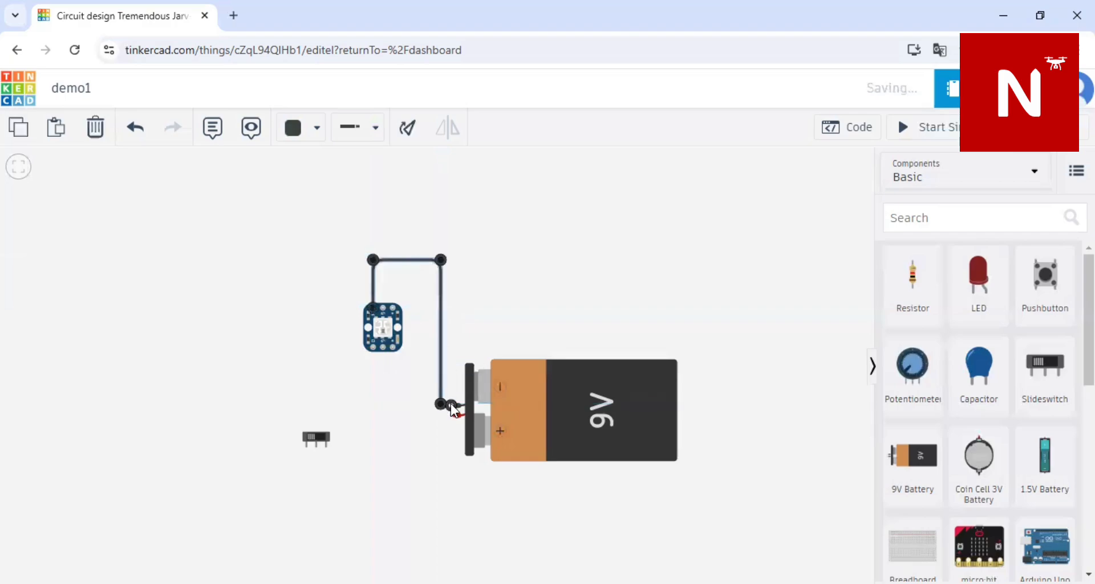
{"action": "left_click", "coordinate": [403, 427]}
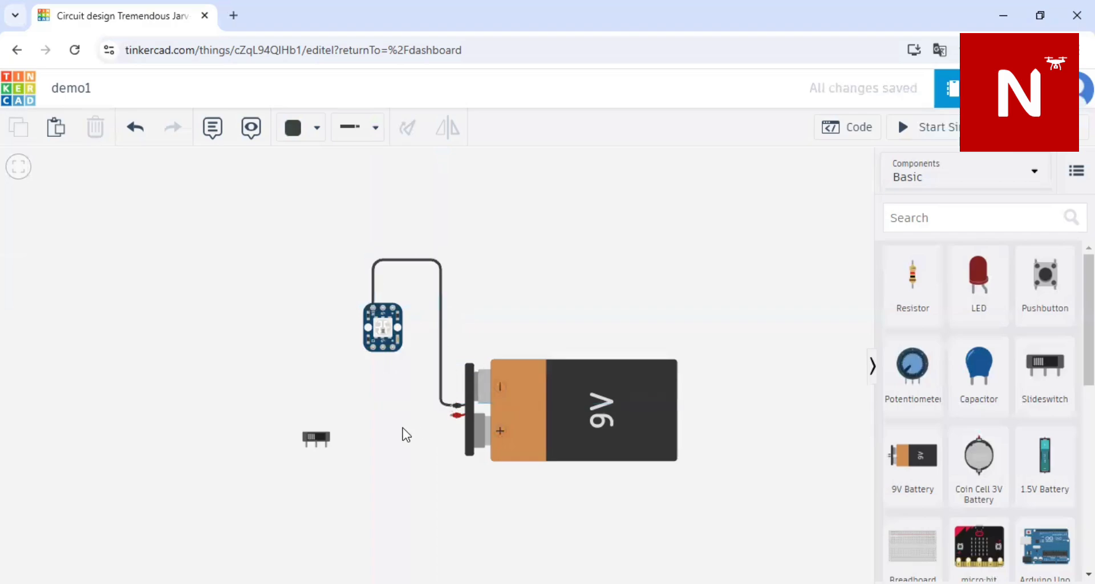
Step: Set the wire color to red and route a wire from the NeoPixel's lower-left pin to the slideswitch's middle terminal
{"action": "left_click", "coordinate": [295, 130]}
{"action": "left_click", "coordinate": [311, 212]}
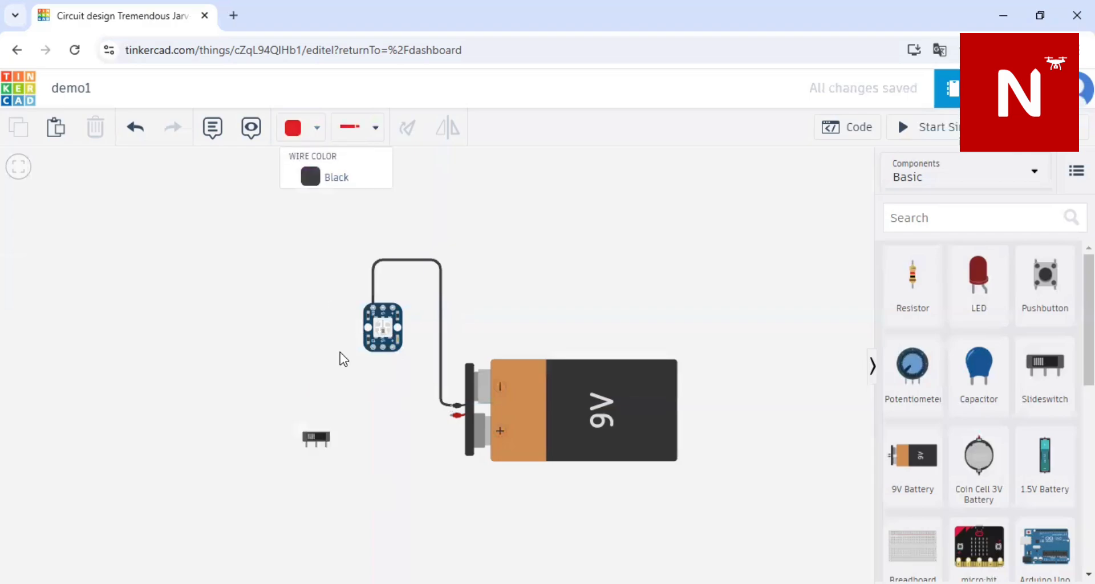
{"action": "left_click", "coordinate": [372, 347]}
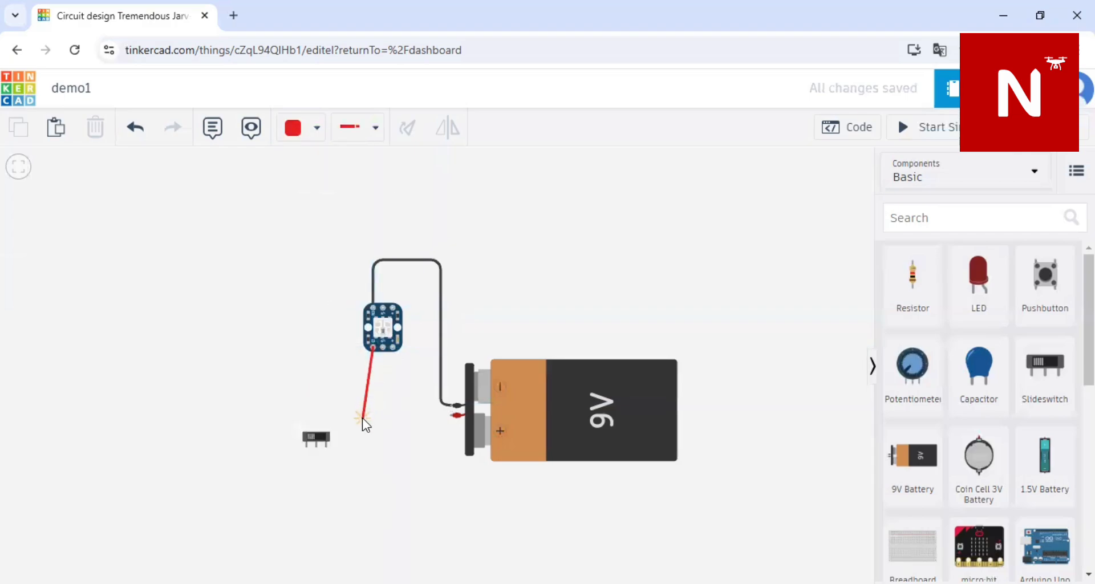
{"action": "left_click", "coordinate": [374, 389]}
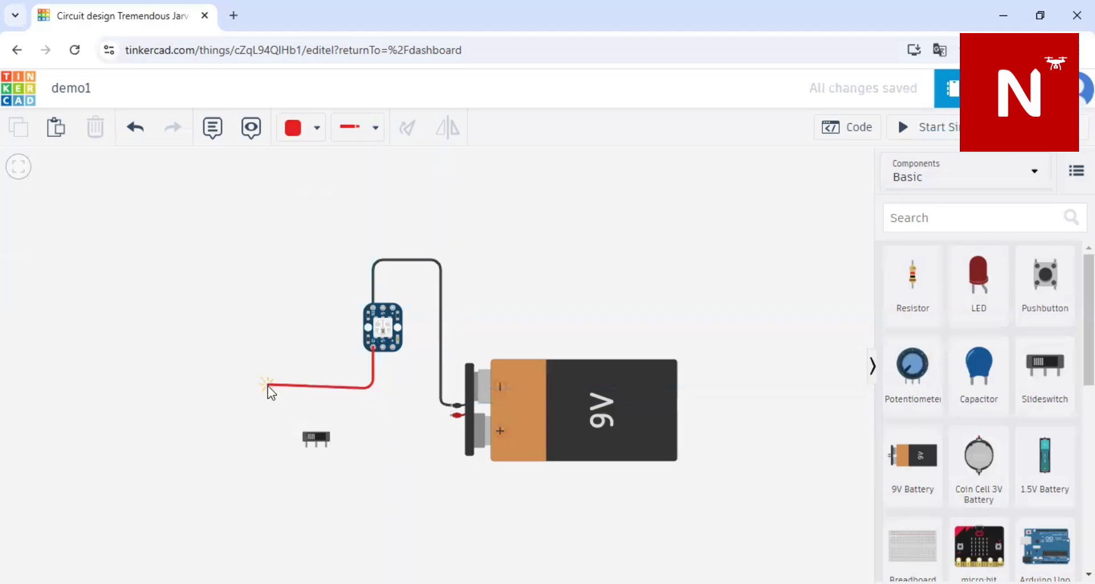
{"action": "left_click", "coordinate": [268, 386]}
{"action": "left_click", "coordinate": [267, 454]}
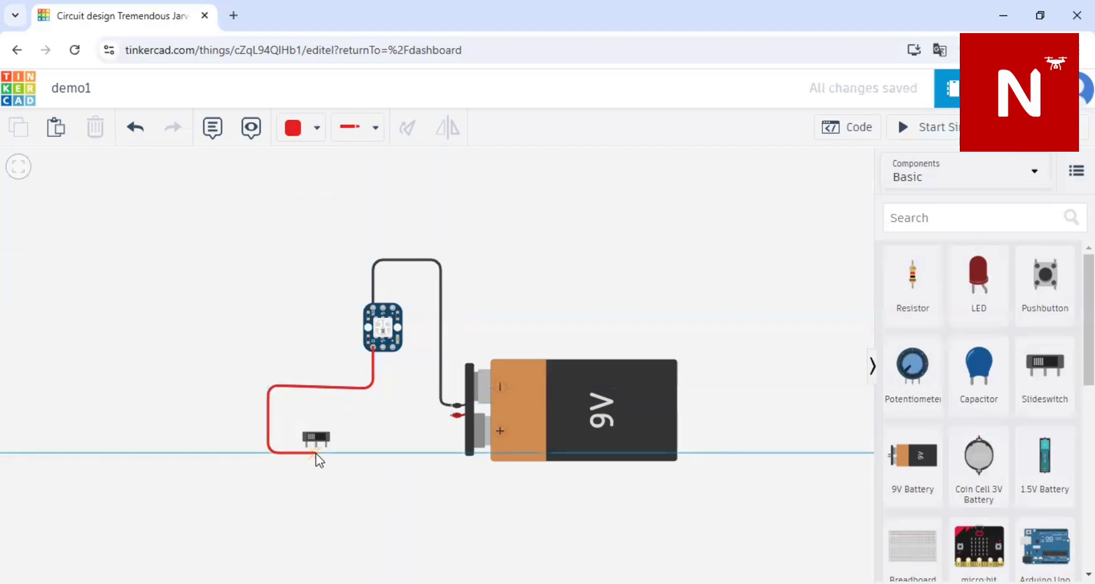
{"action": "left_click", "coordinate": [315, 448]}
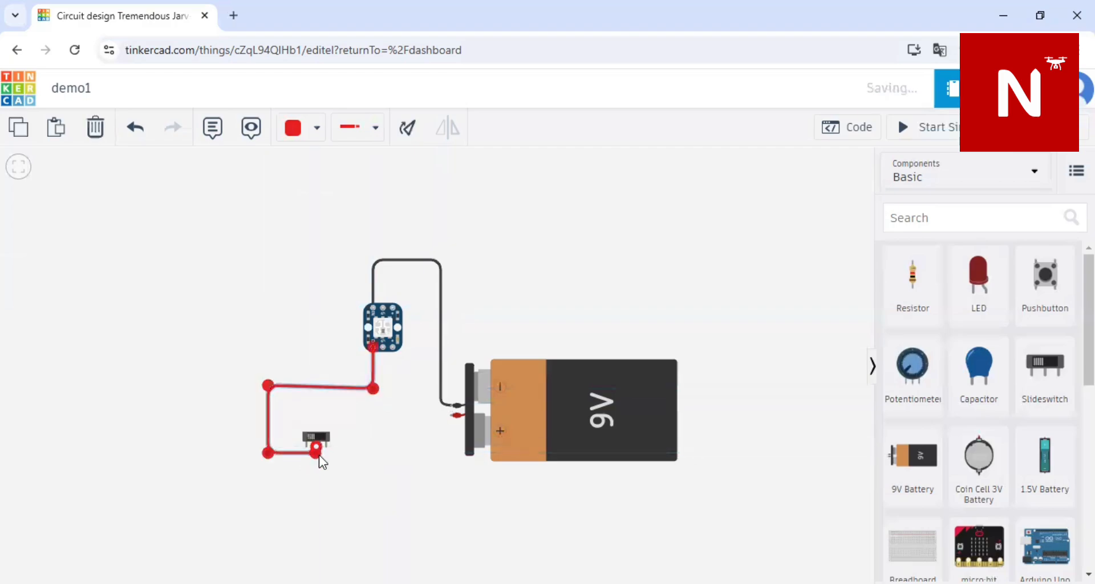
Step: Route a red wire from the slideswitch's right terminal under the switch to the 9V battery's positive terminal
{"action": "left_click", "coordinate": [326, 447]}
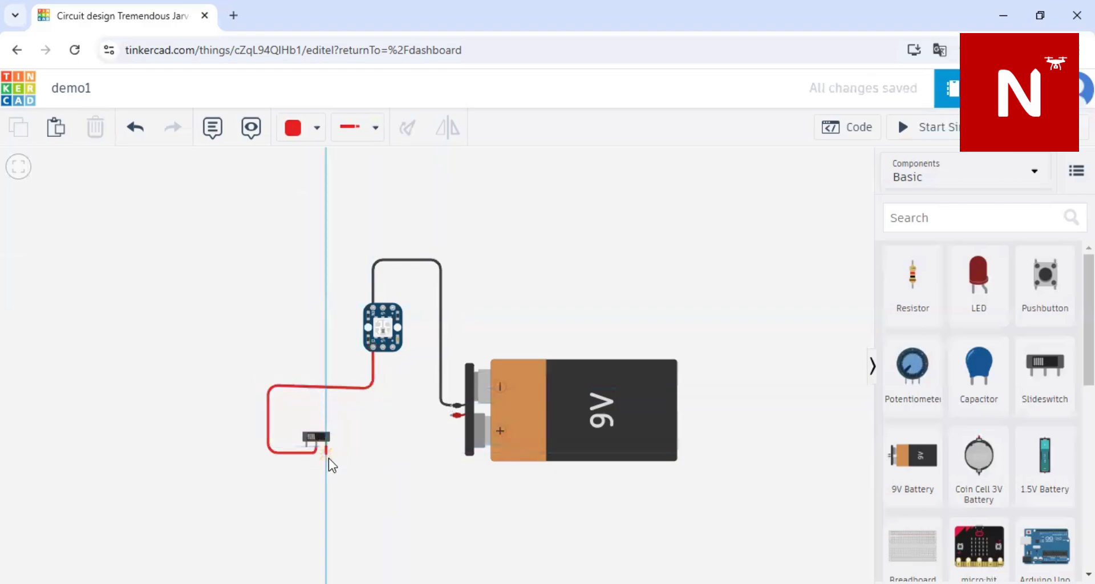
{"action": "left_click", "coordinate": [327, 457]}
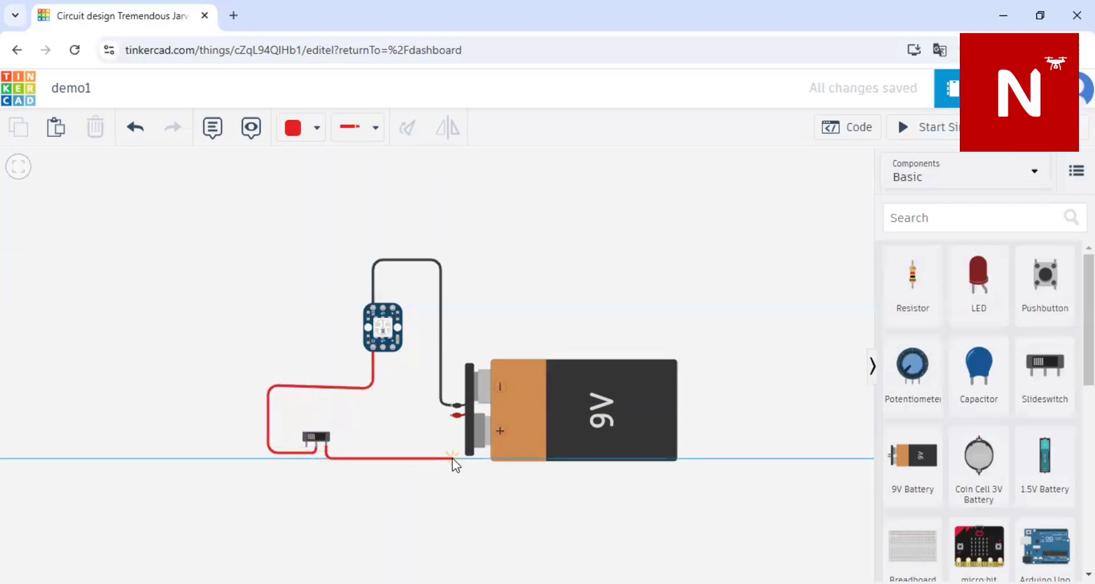
{"action": "left_click", "coordinate": [452, 458]}
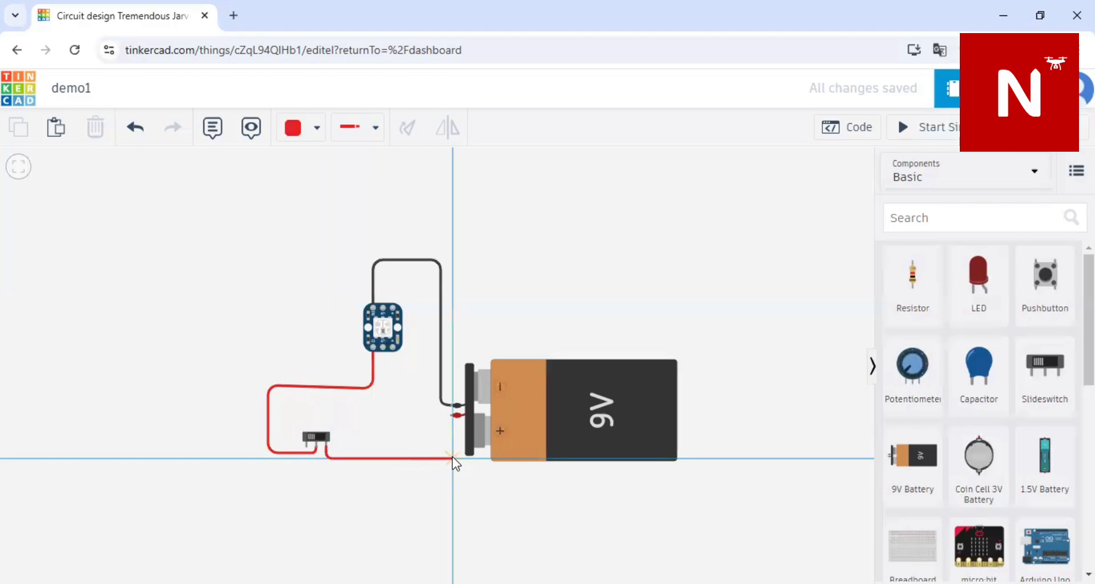
{"action": "left_click", "coordinate": [456, 416]}
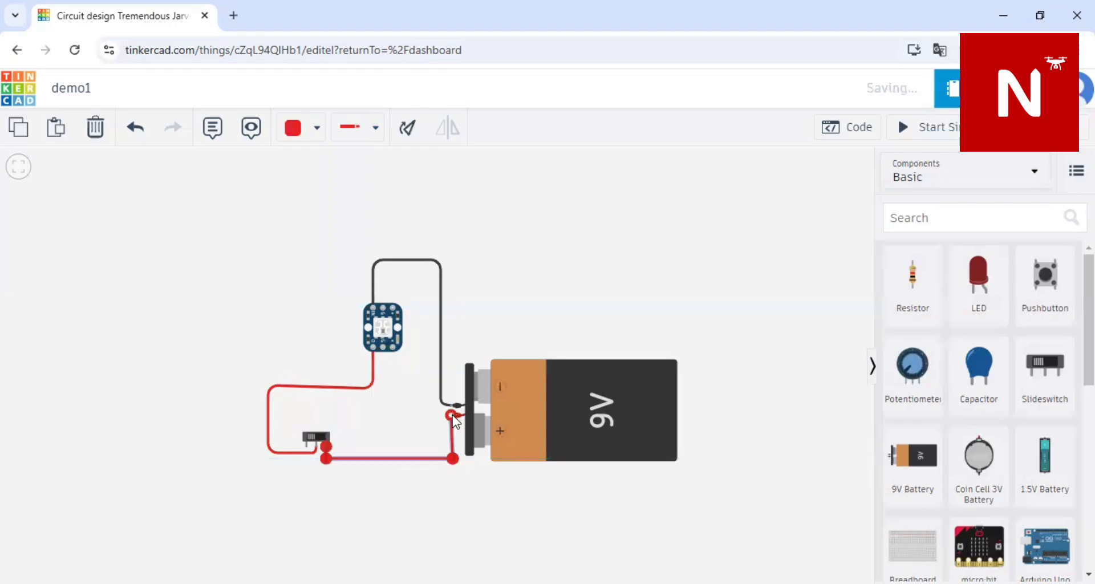
{"action": "left_click", "coordinate": [421, 429]}
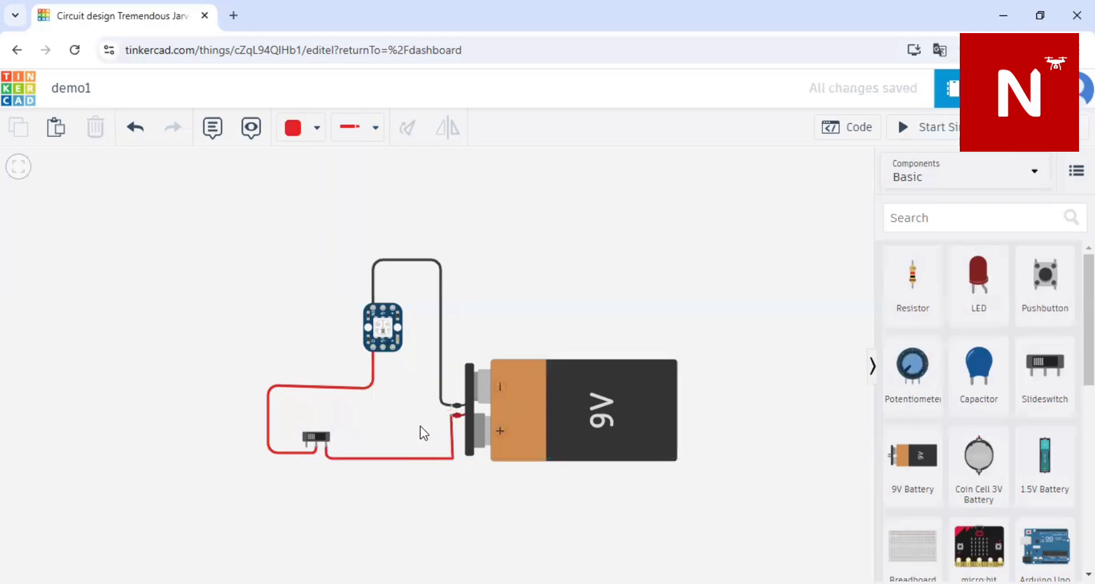
Step: Run the simulation of the wired NeoPixel circuit, toggle the slideswitch, and stop the simulation
{"action": "left_click", "coordinate": [313, 436]}
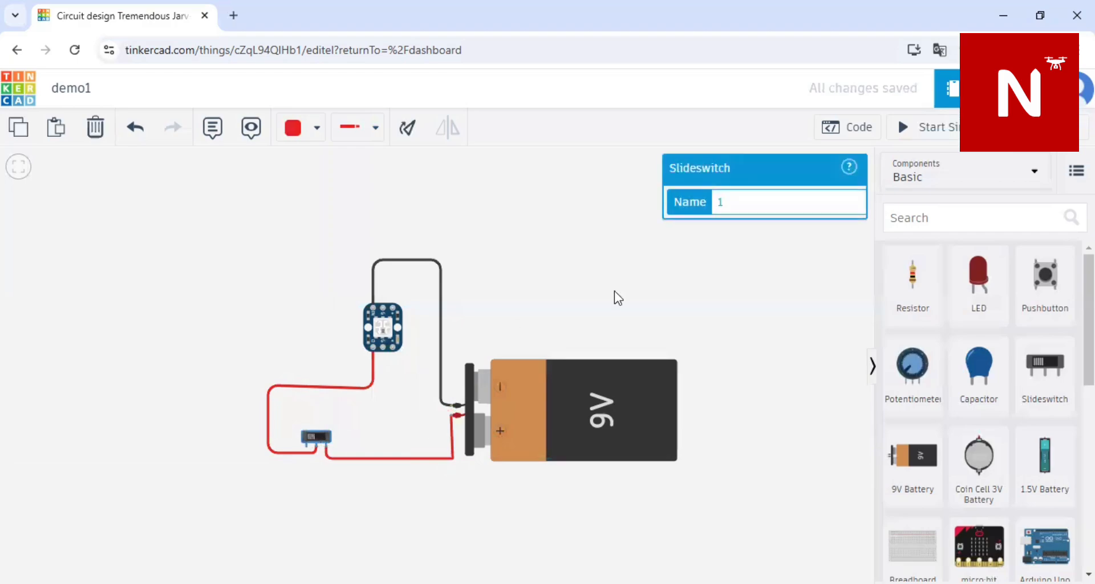
{"action": "left_click", "coordinate": [940, 126]}
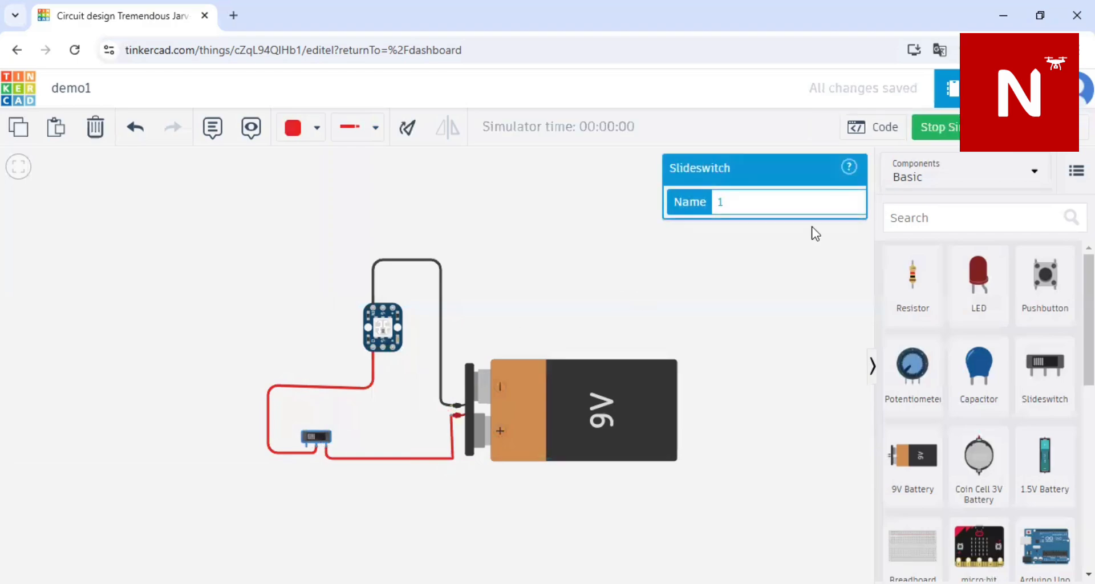
{"action": "left_click", "coordinate": [318, 436]}
{"action": "left_click", "coordinate": [955, 130]}
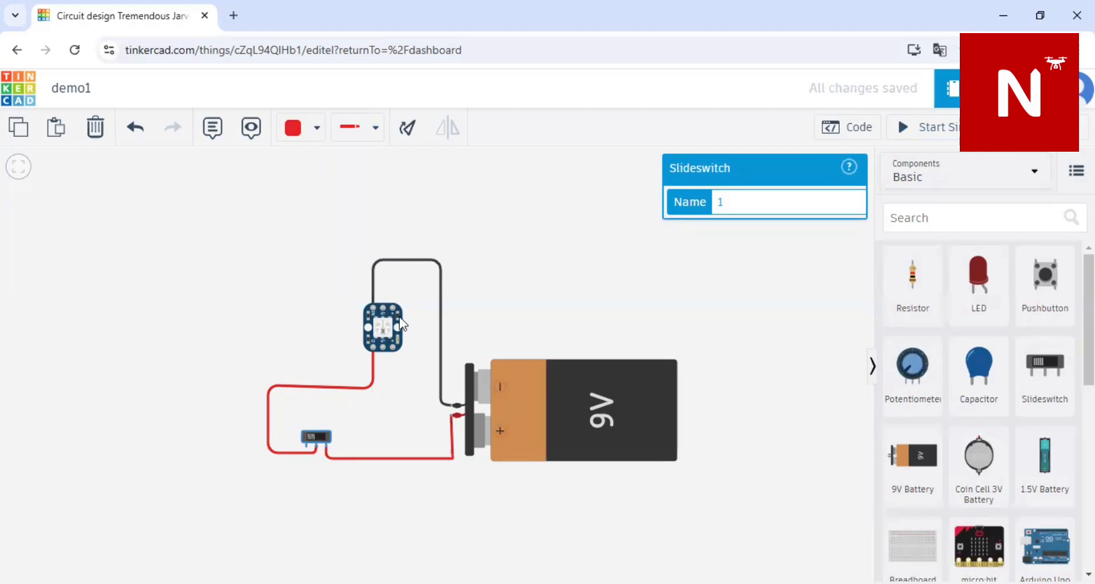
Step: Place an LED just left of the NeoPixel and delete the NeoPixel from the circuit
{"action": "left_click_drag", "start_coordinate": [973, 303], "coordinate": [819, 276]}
{"action": "left_click_drag", "start_coordinate": [648, 332], "coordinate": [341, 313]}
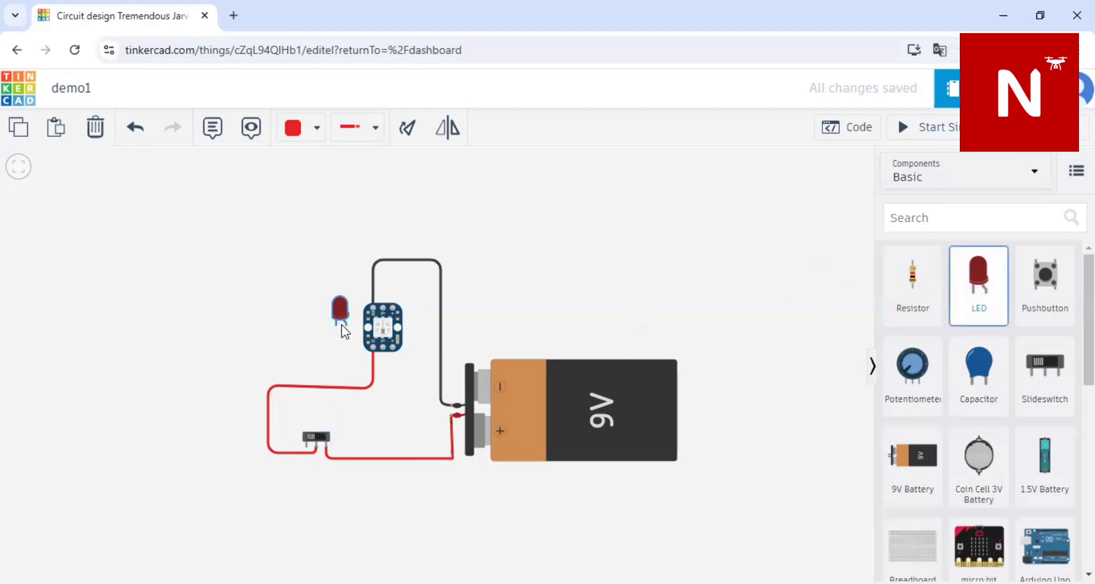
{"action": "left_click", "coordinate": [397, 331]}
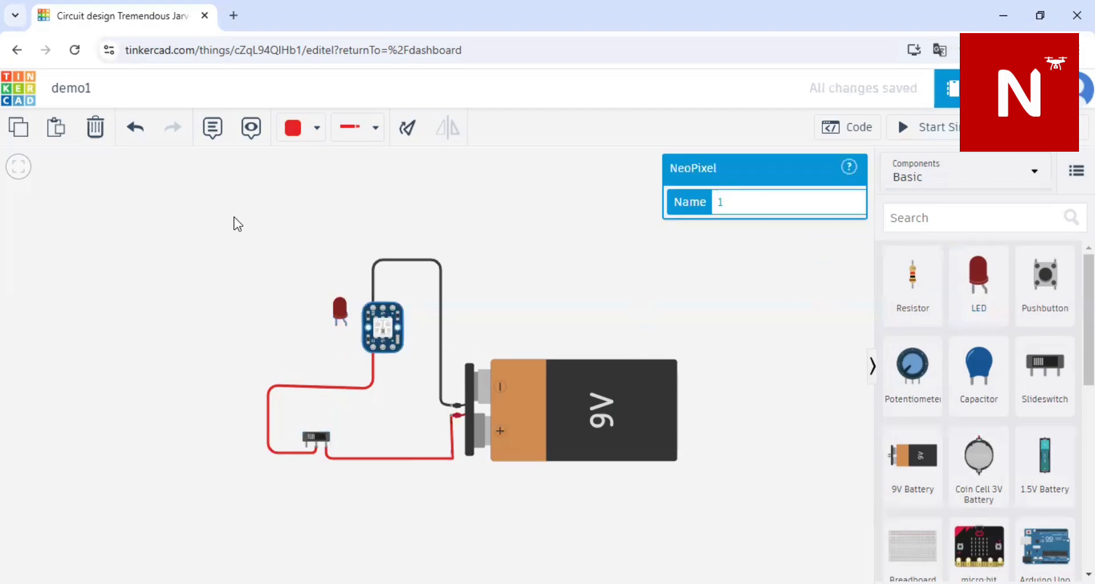
{"action": "left_click", "coordinate": [100, 127]}
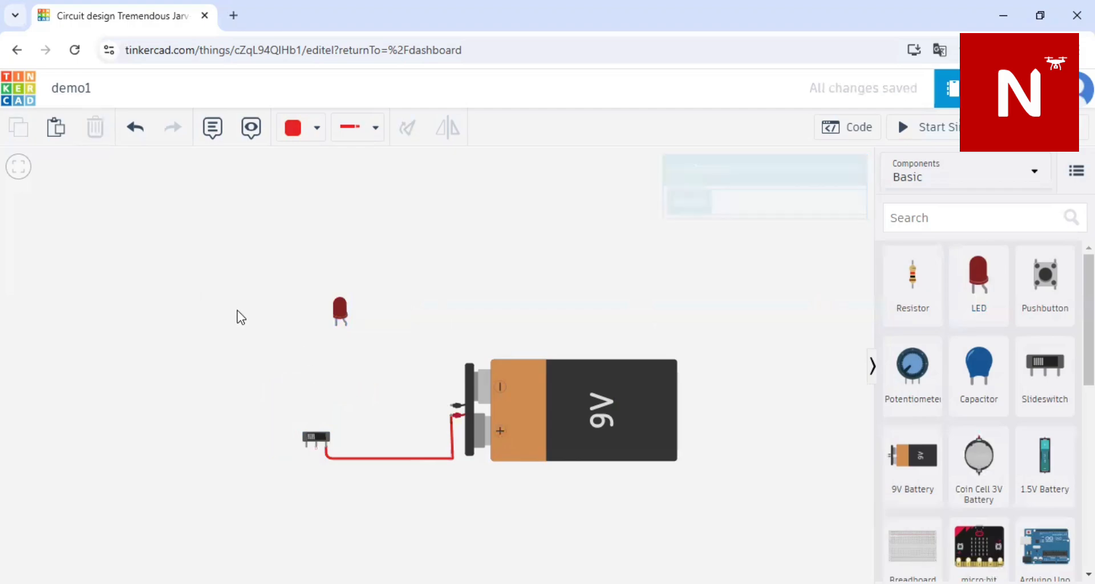
Step: Set the wire color to black and route a wire from the 9V battery's negative terminal to the LED's anode
{"action": "left_click", "coordinate": [293, 132]}
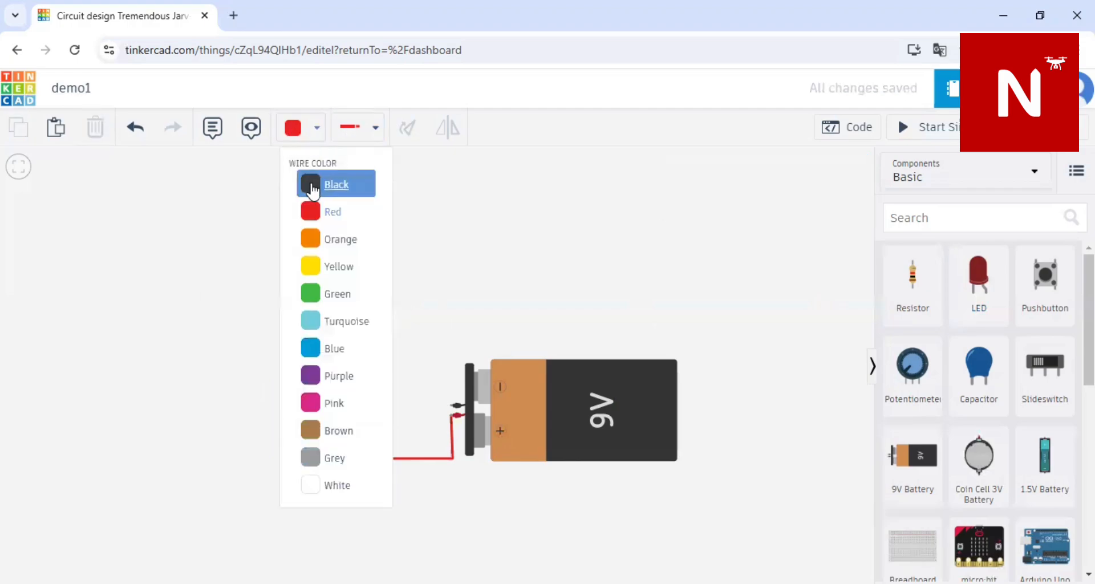
{"action": "left_click", "coordinate": [312, 191]}
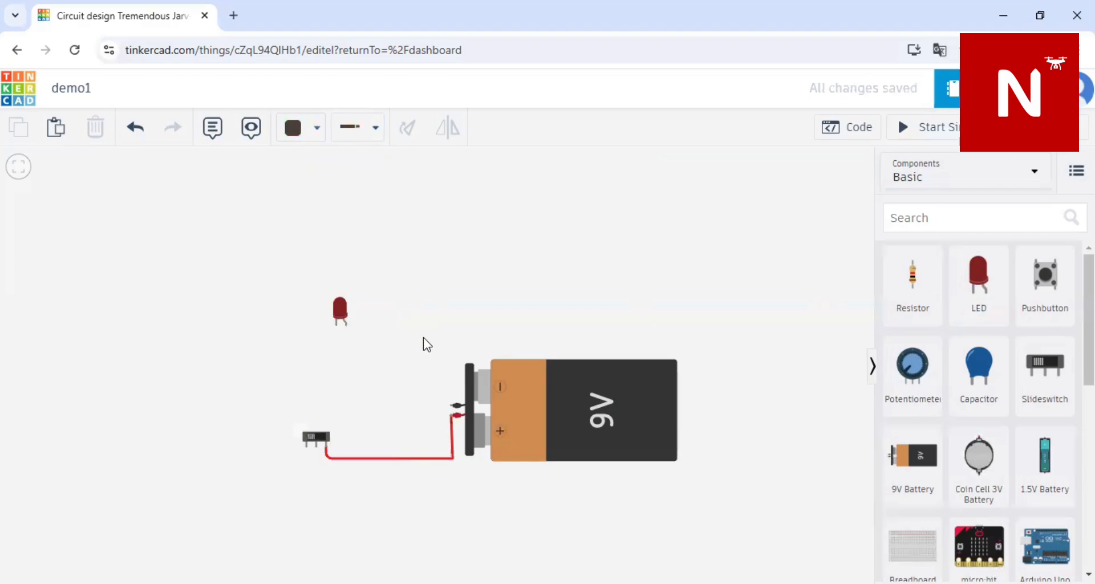
{"action": "left_click", "coordinate": [437, 406]}
{"action": "left_click", "coordinate": [356, 397]}
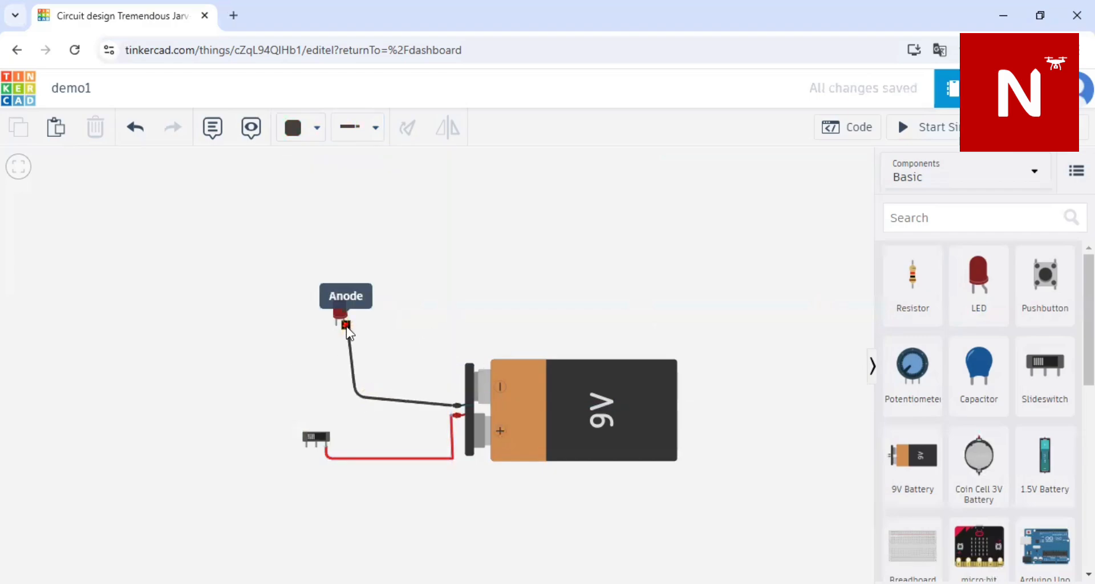
{"action": "left_click", "coordinate": [347, 326]}
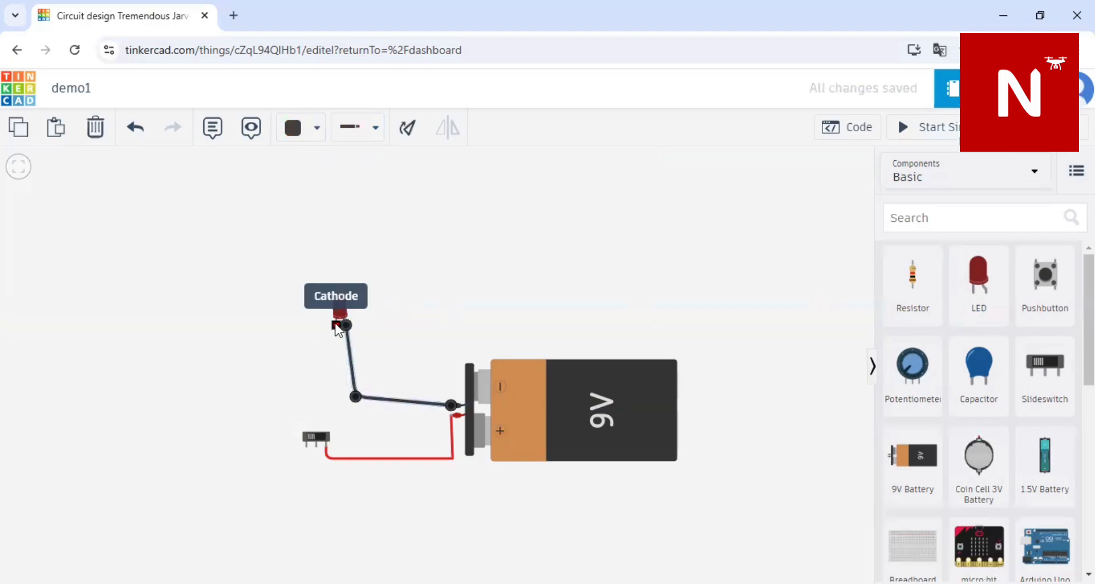
Step: Route a black wire from the LED's cathode around to the slideswitch's middle terminal
{"action": "left_click", "coordinate": [336, 326]}
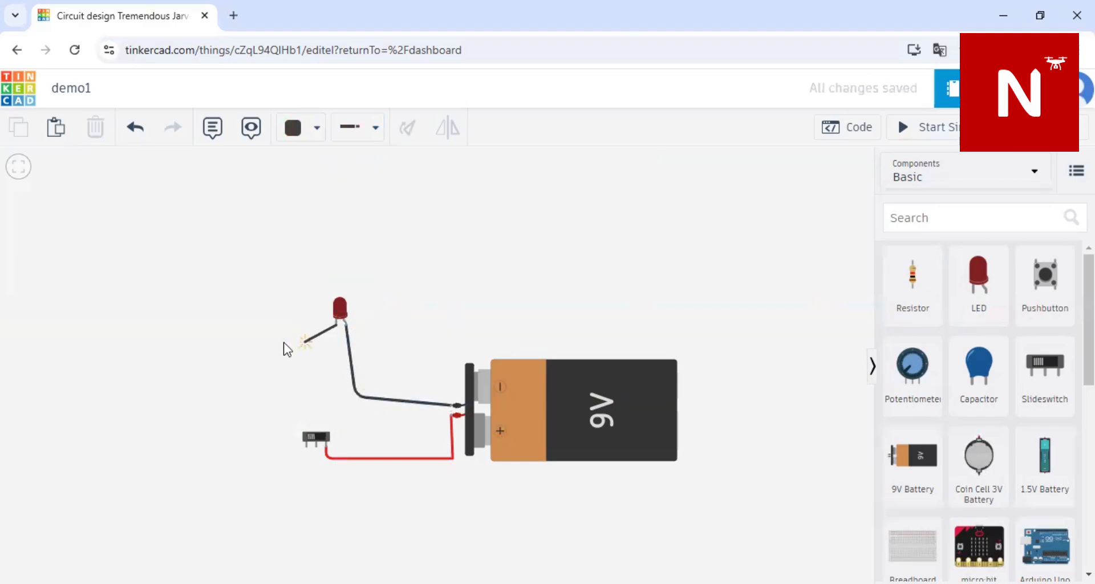
{"action": "left_click", "coordinate": [235, 385]}
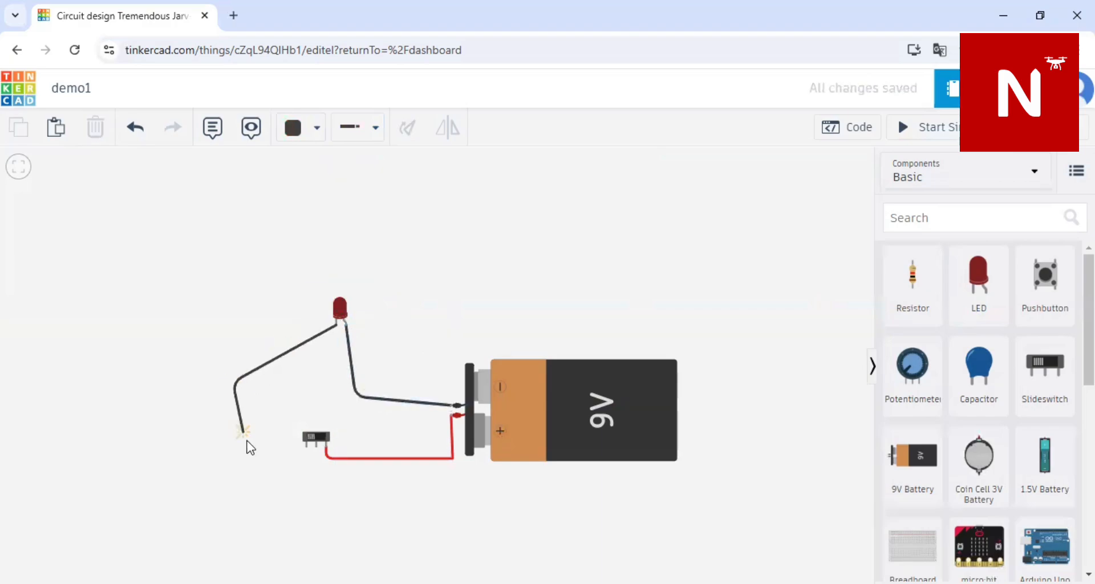
{"action": "left_click", "coordinate": [285, 475]}
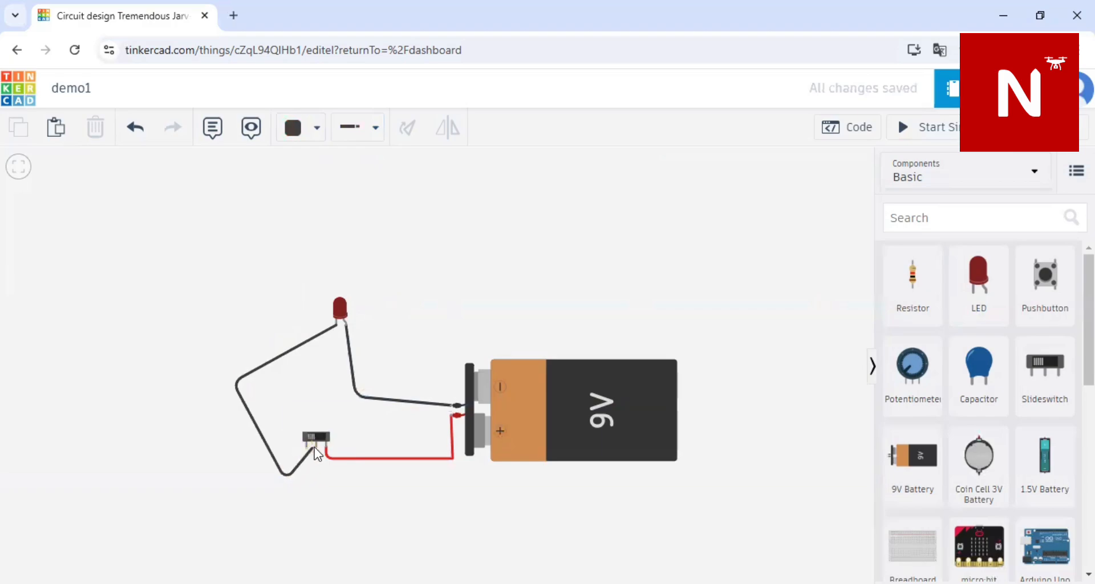
{"action": "left_click", "coordinate": [313, 447]}
{"action": "left_click", "coordinate": [317, 489]}
Step: Run the simulation of the LED circuit and toggle the slideswitch back and forth
{"action": "left_click", "coordinate": [898, 128]}
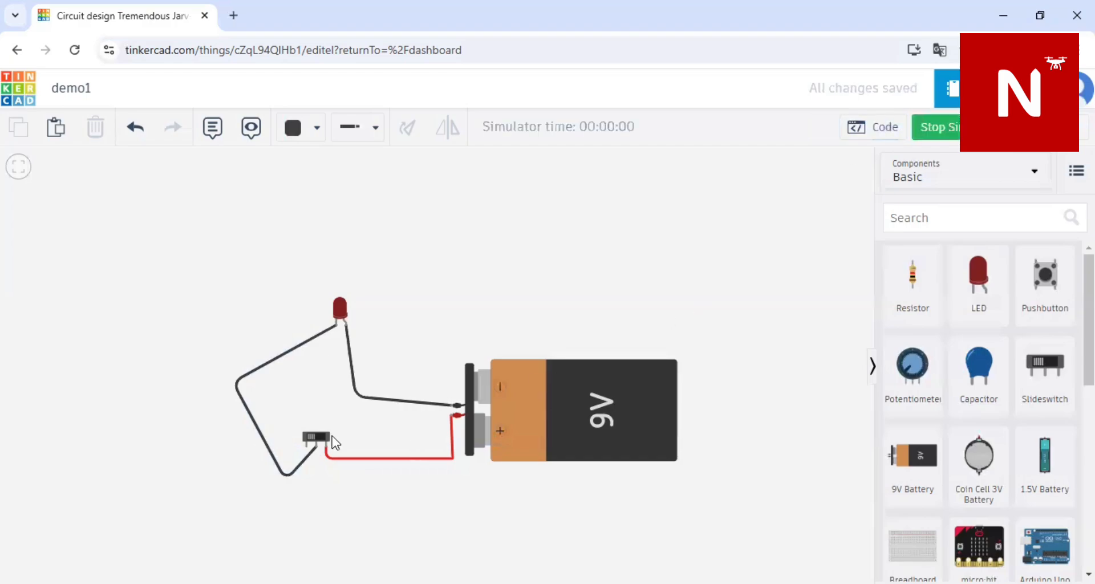
{"action": "left_click", "coordinate": [313, 435]}
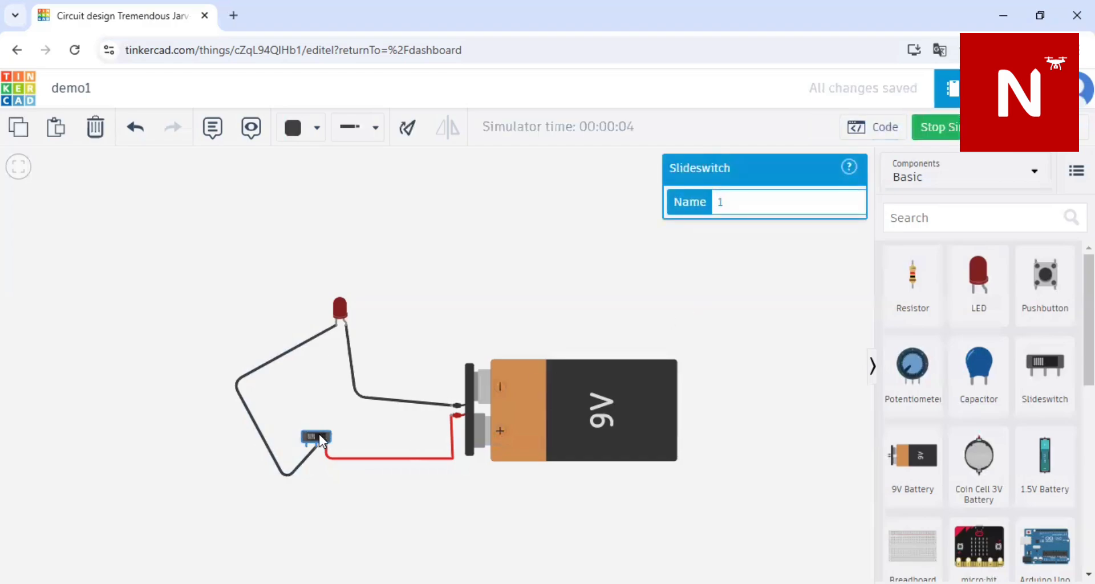
{"action": "left_click", "coordinate": [312, 434]}
Step: Delete the black wire between the LED and slideswitch, and move the red wire's switch end to the LED's cathode
{"action": "left_click", "coordinate": [315, 451]}
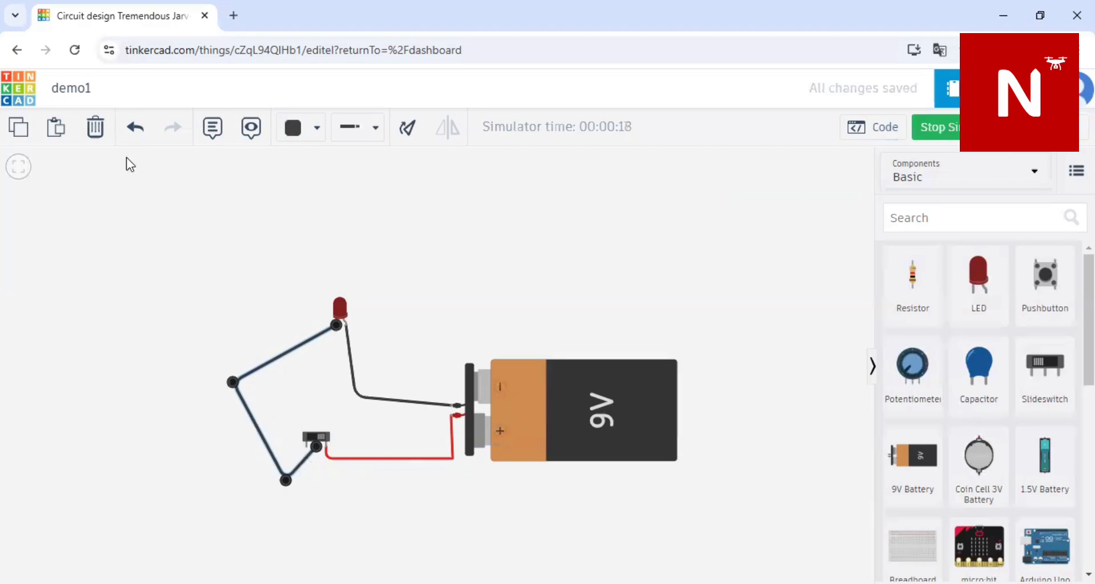
{"action": "left_click", "coordinate": [92, 135]}
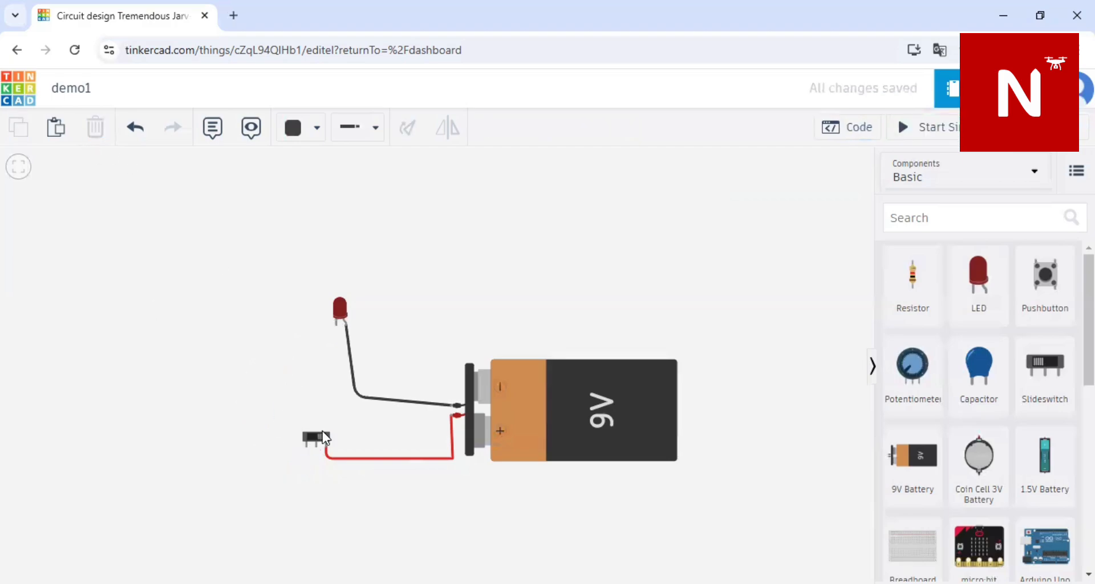
{"action": "left_click", "coordinate": [330, 459]}
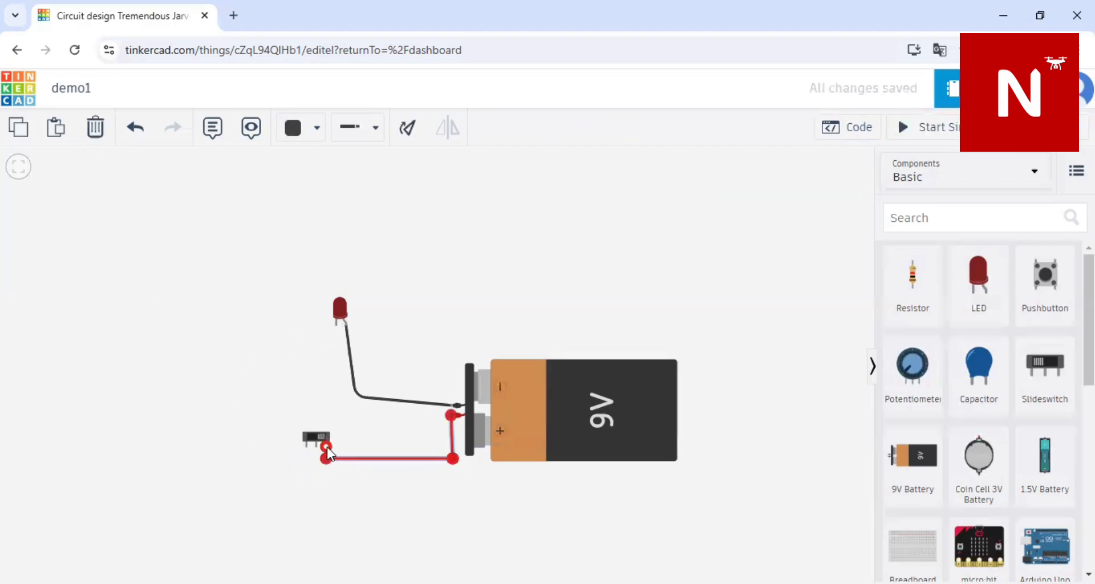
{"action": "left_click_drag", "start_coordinate": [326, 448], "coordinate": [336, 325]}
Step: Delete the slideswitch and simulate the LED wired directly to the 9V battery
{"action": "left_click", "coordinate": [938, 132]}
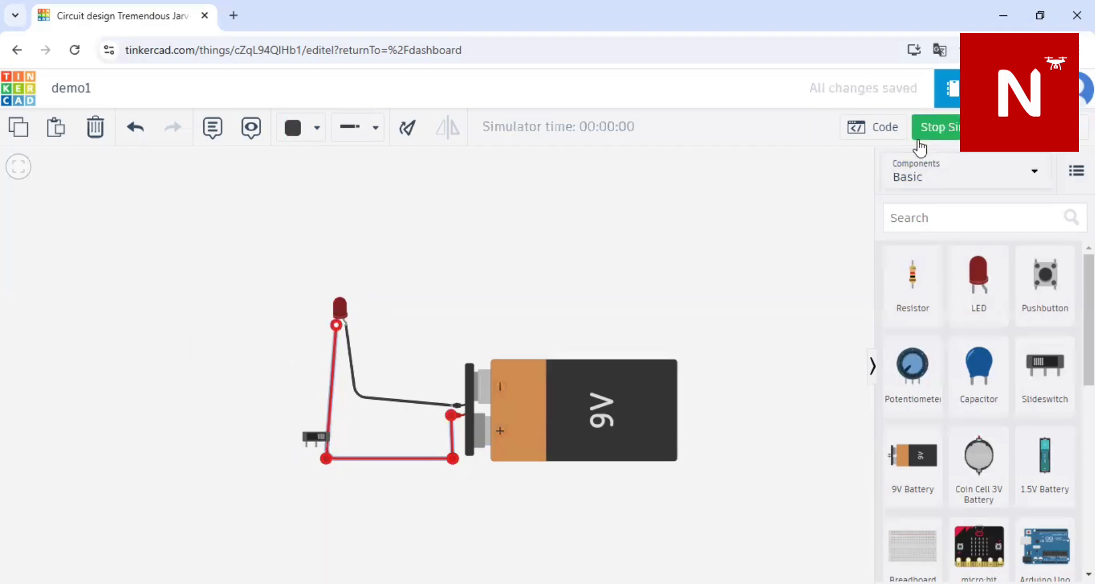
{"action": "left_click", "coordinate": [314, 436]}
{"action": "left_click", "coordinate": [94, 131]}
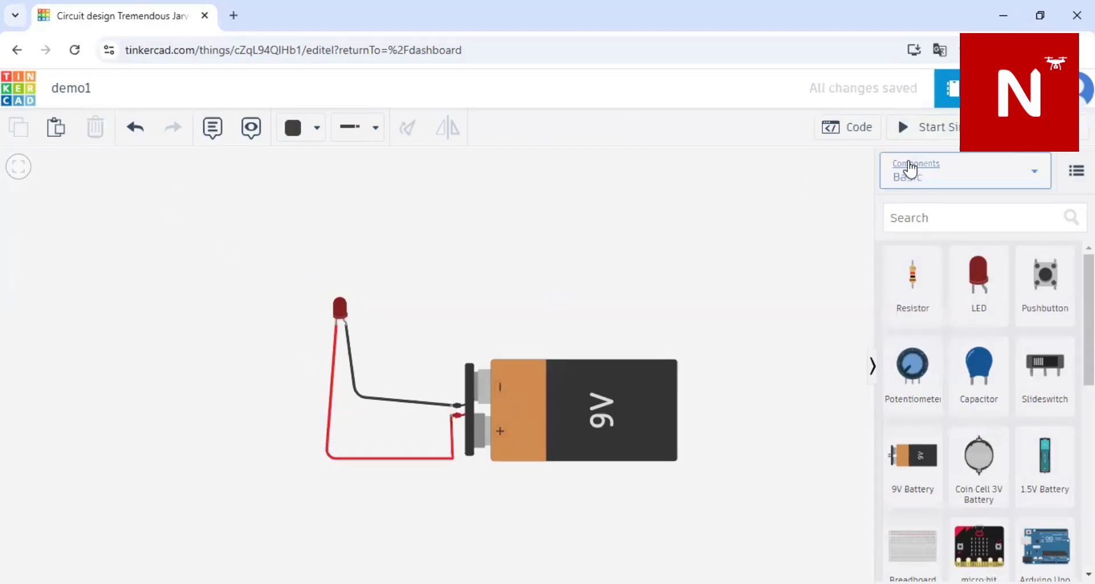
{"action": "left_click", "coordinate": [937, 128]}
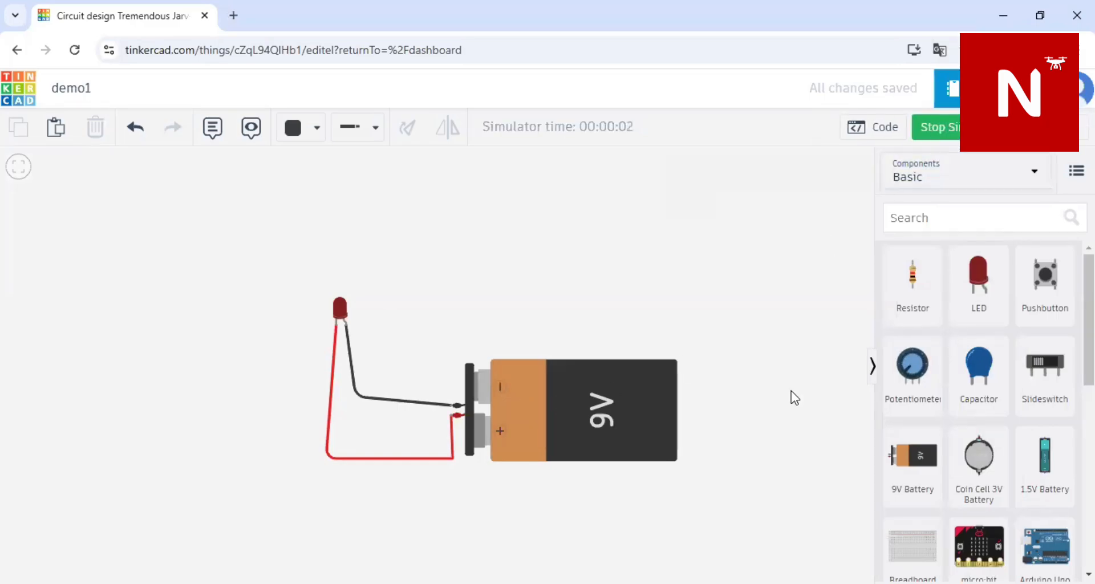
Step: Place a 1.5V Battery on top of the 9V battery and set its count to 4 batteries
{"action": "scroll", "coordinate": [978, 456], "scroll_direction": "down", "scroll_amount": 5}
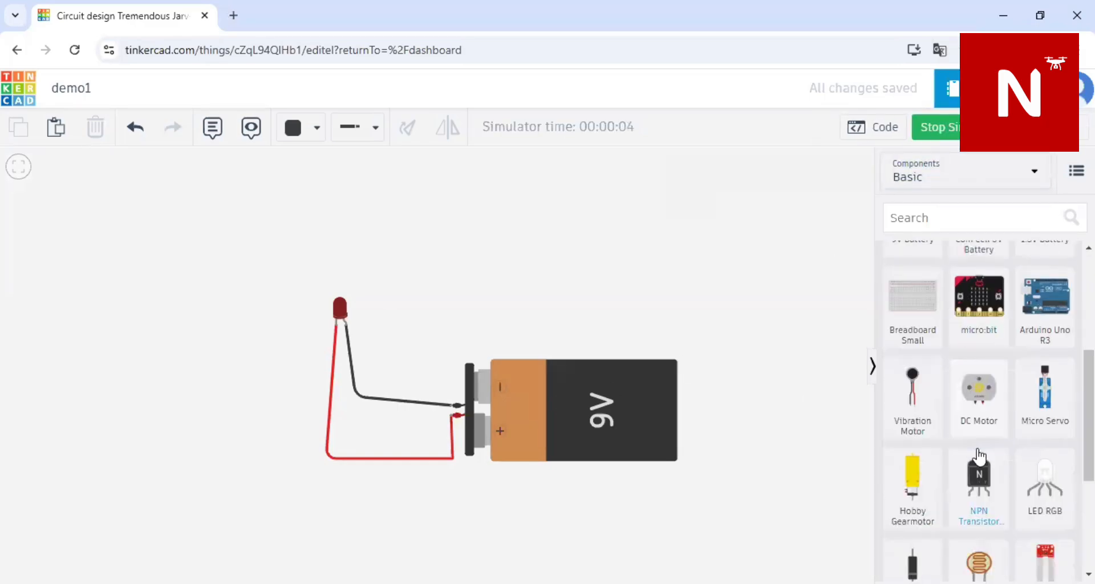
{"action": "scroll", "coordinate": [978, 453], "scroll_direction": "down", "scroll_amount": 2}
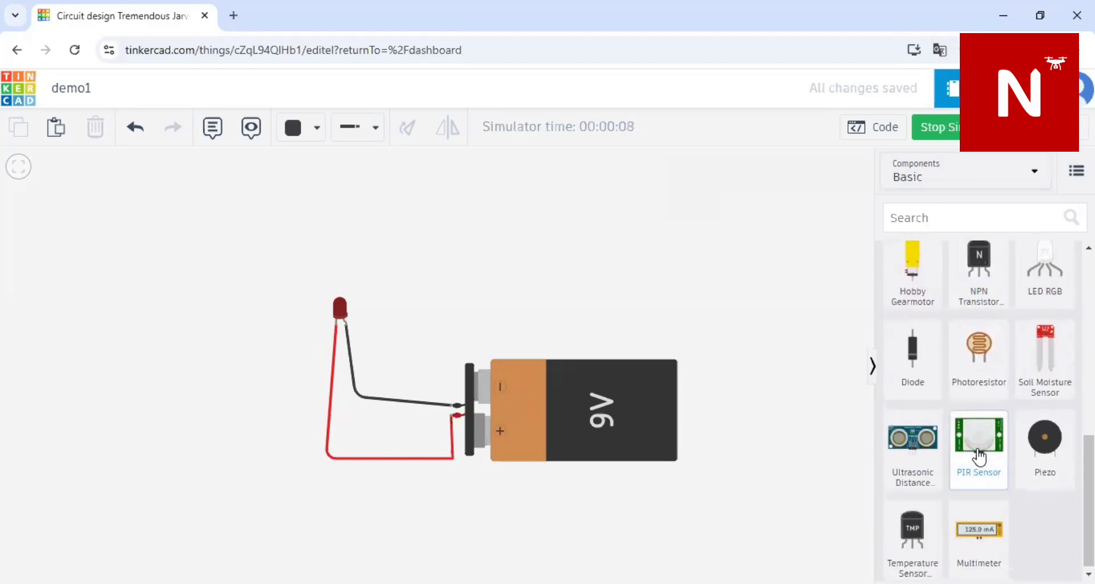
{"action": "scroll", "coordinate": [979, 456], "scroll_direction": "up", "scroll_amount": 3}
{"action": "scroll", "coordinate": [978, 457], "scroll_direction": "up", "scroll_amount": 3}
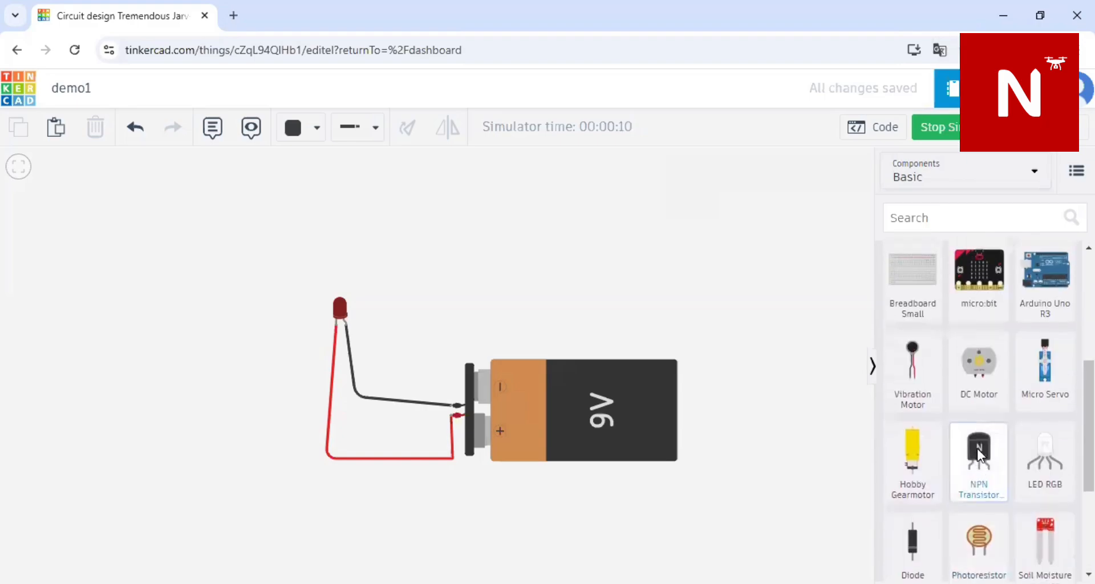
{"action": "scroll", "coordinate": [978, 457], "scroll_direction": "up", "scroll_amount": 1}
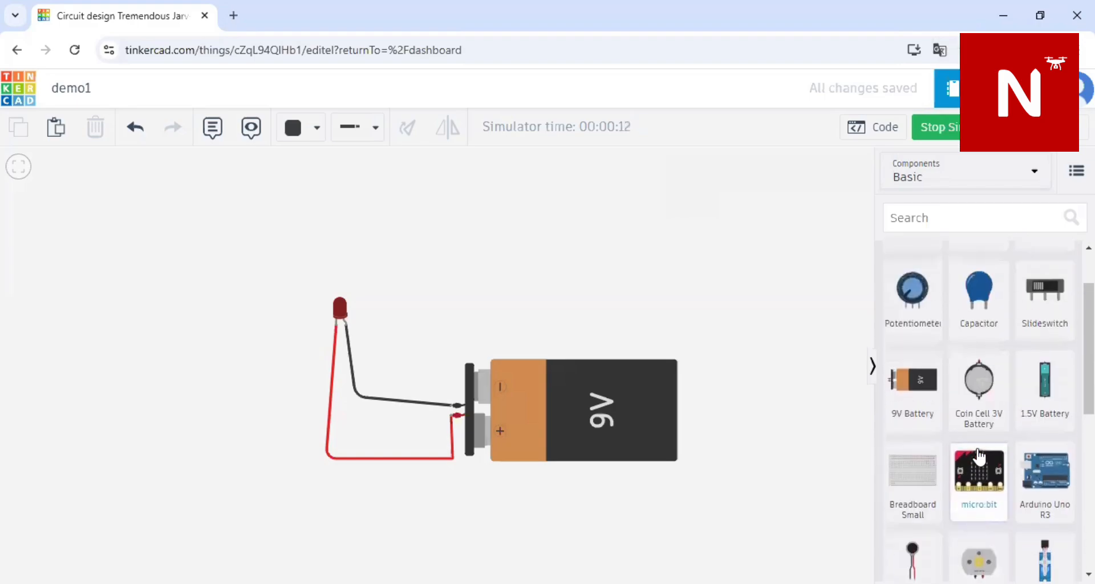
{"action": "scroll", "coordinate": [913, 455], "scroll_direction": "down", "scroll_amount": 2}
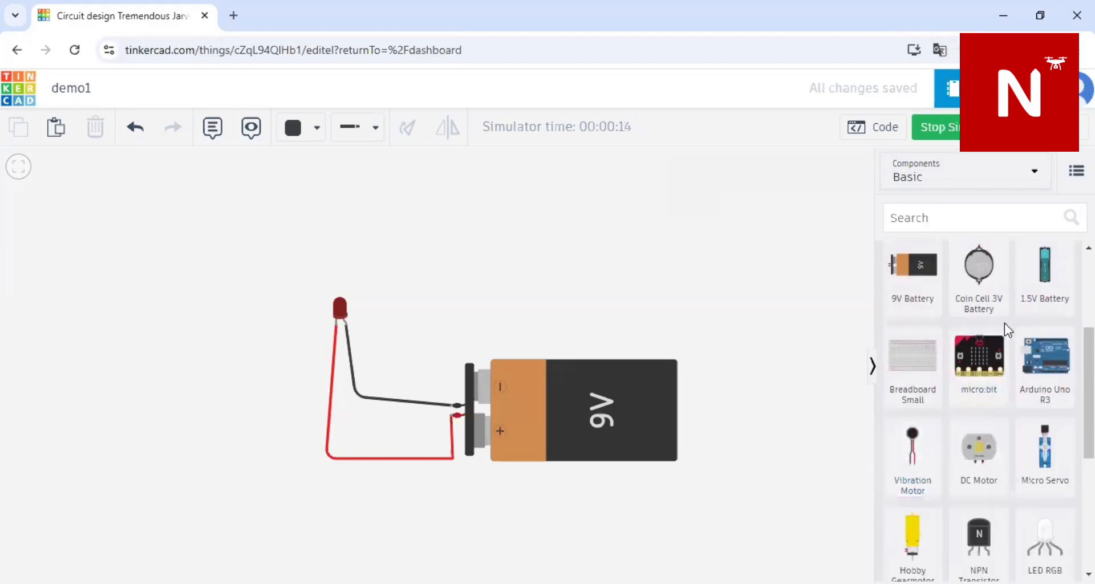
{"action": "left_click_drag", "start_coordinate": [1046, 288], "coordinate": [579, 318]}
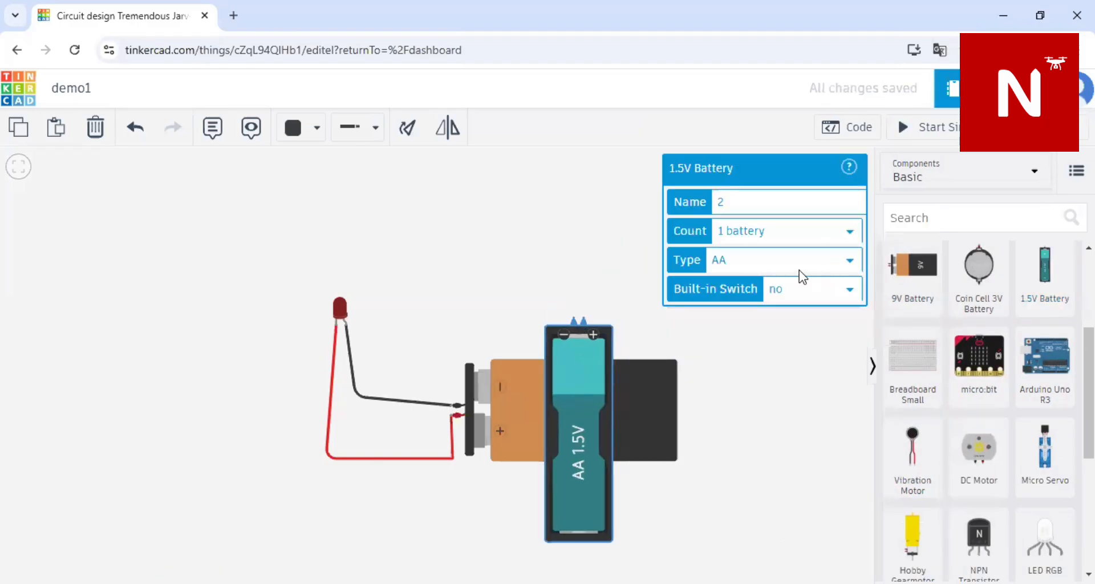
{"action": "left_click", "coordinate": [849, 234]}
{"action": "left_click", "coordinate": [761, 328]}
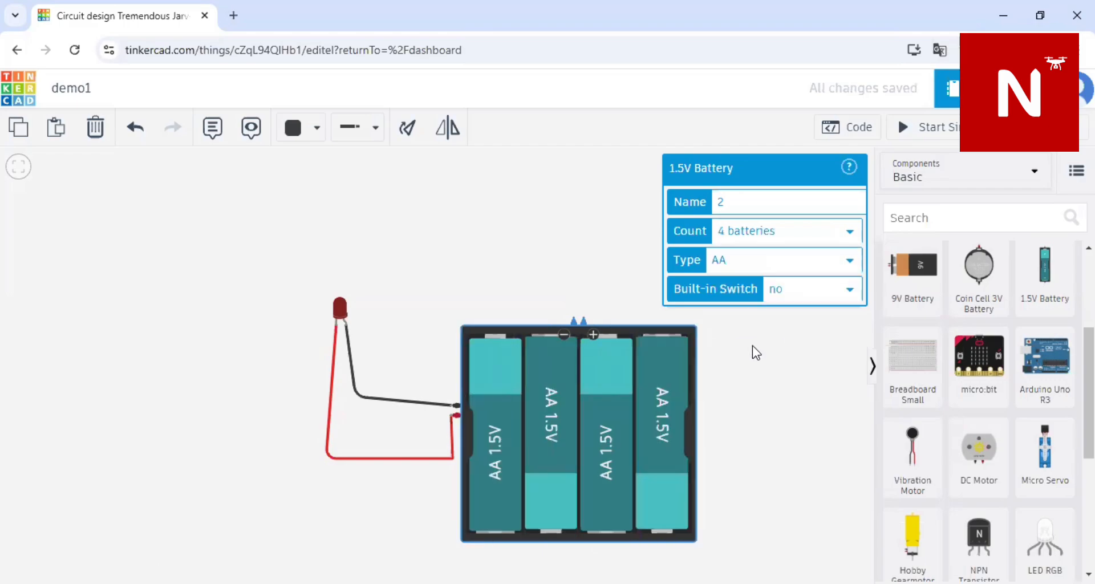
{"action": "left_click", "coordinate": [755, 360]}
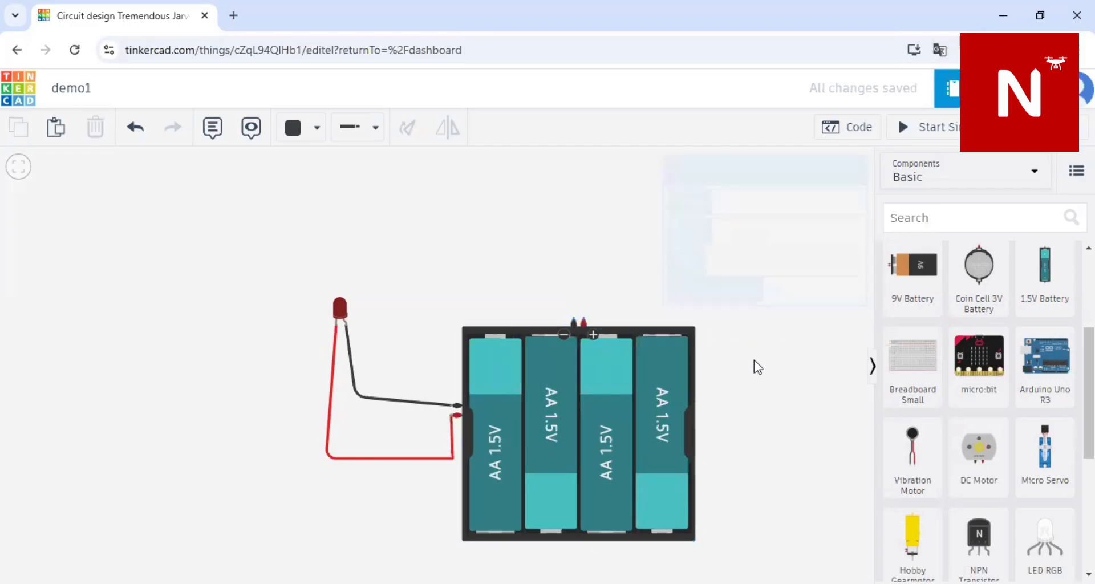
Step: Delete the black and red wires connecting the LED to the 9V battery
{"action": "left_click", "coordinate": [356, 392]}
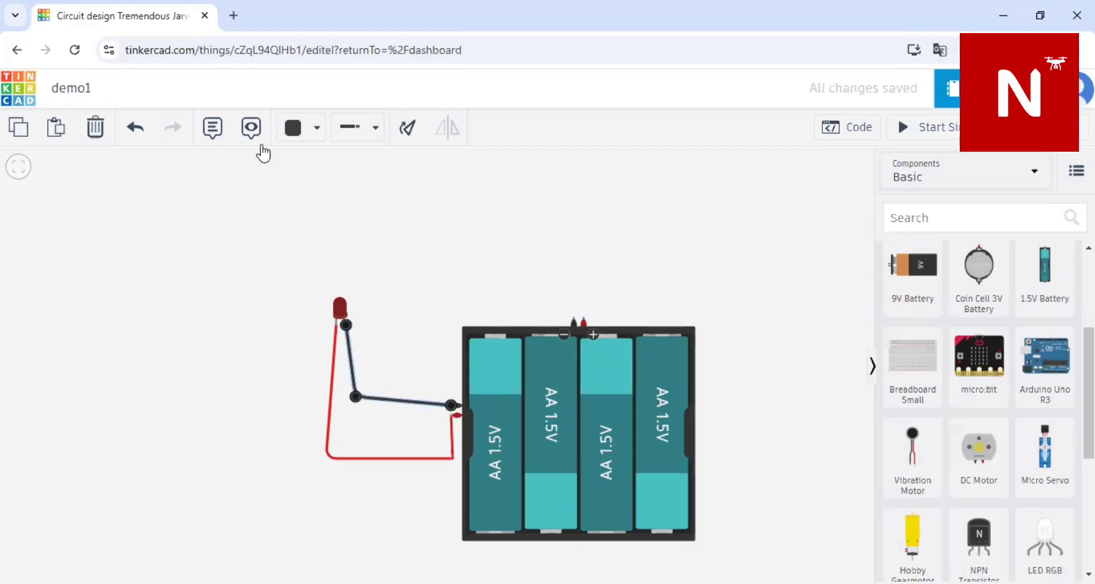
{"action": "left_click", "coordinate": [95, 127]}
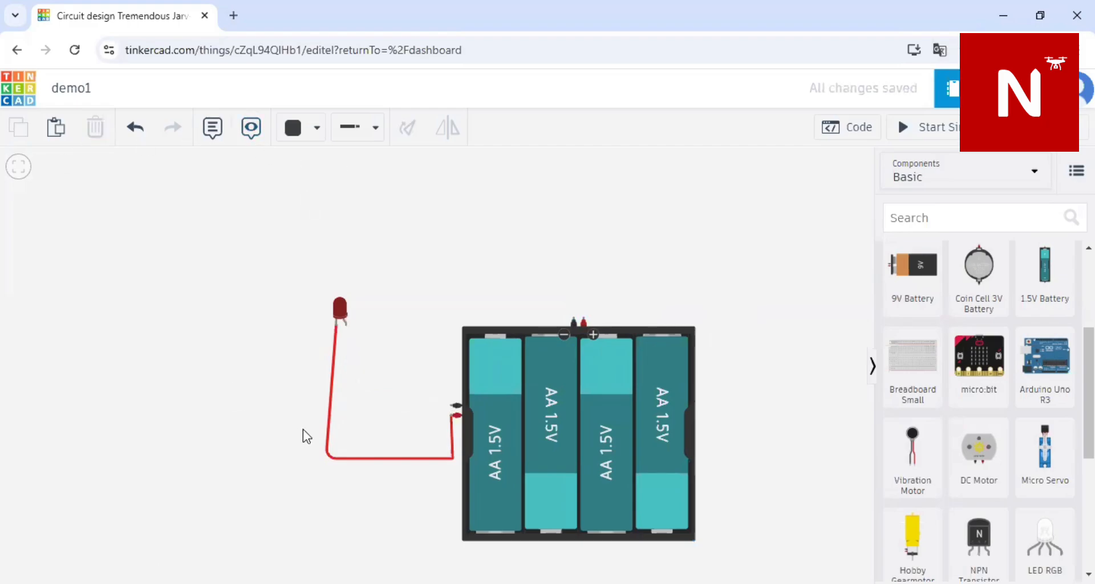
{"action": "left_click", "coordinate": [327, 414]}
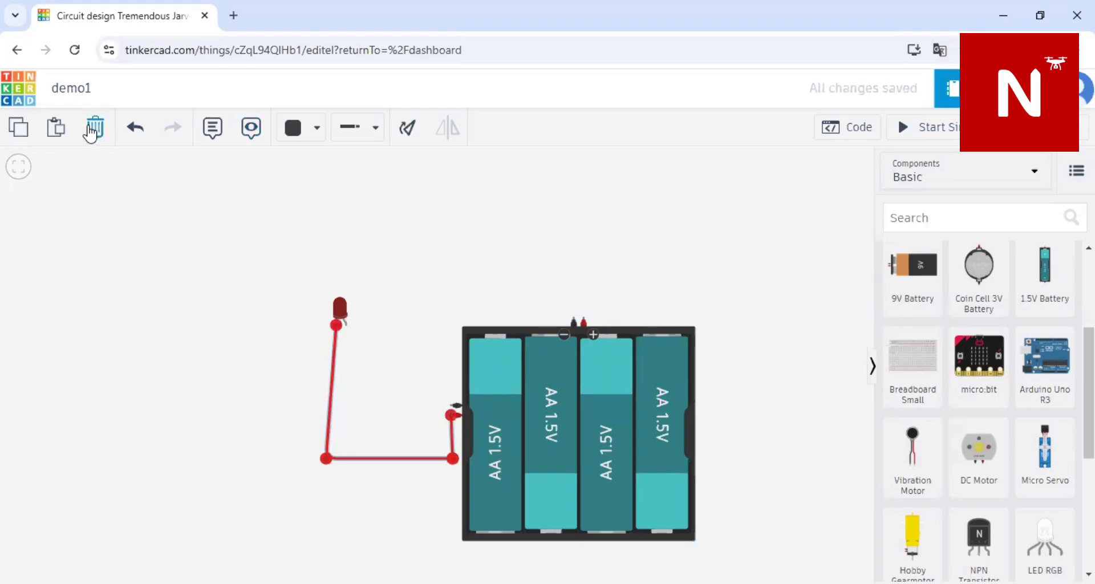
{"action": "left_click", "coordinate": [93, 127]}
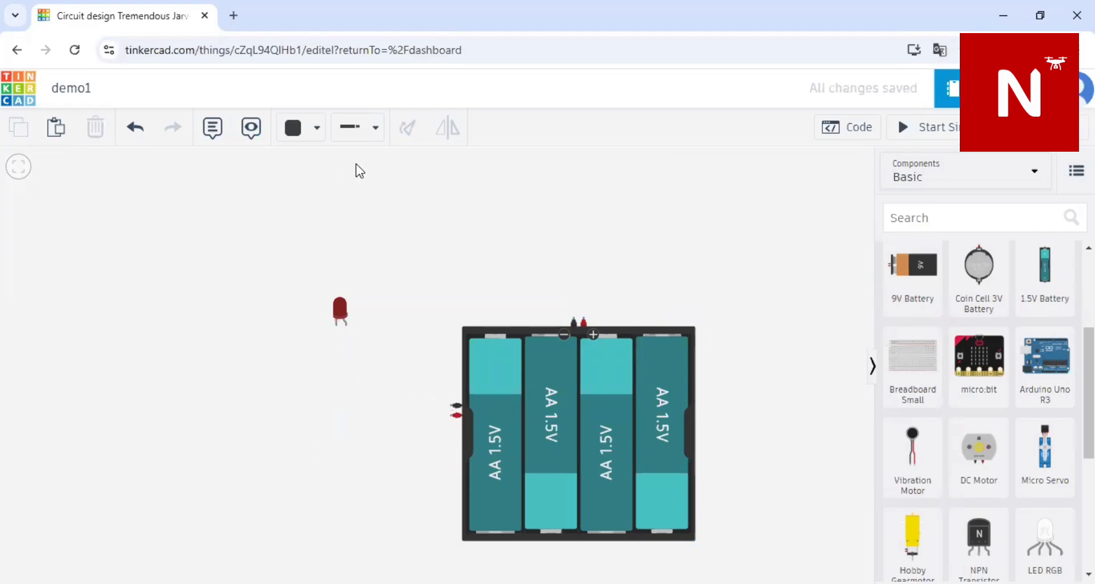
Step: Route a black wire from the AA battery pack's negative terminal to the LED's anode, bending it above the pack
{"action": "left_click", "coordinate": [573, 322]}
{"action": "left_click", "coordinate": [558, 264]}
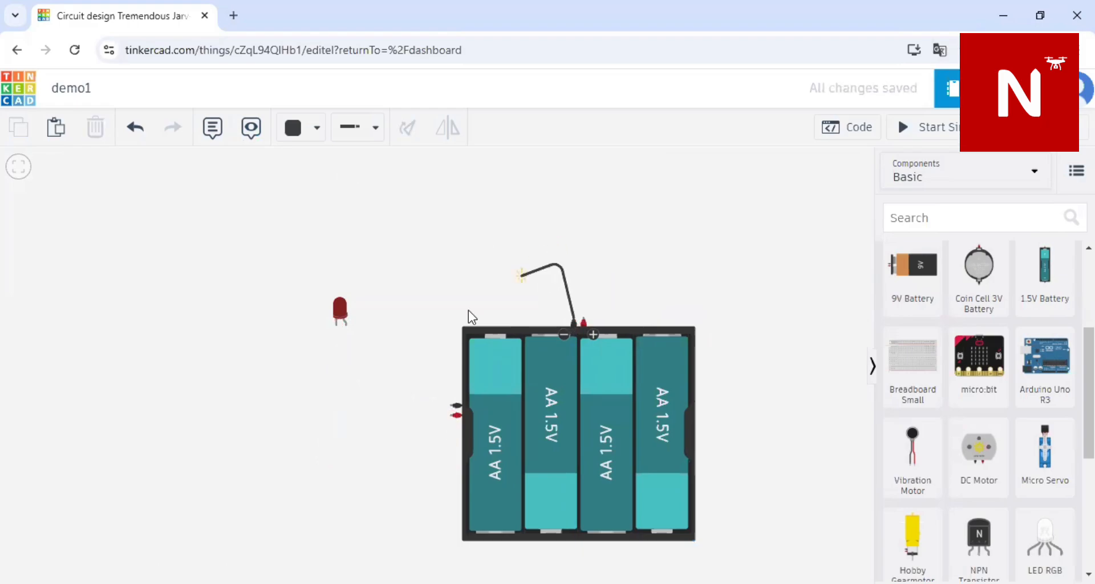
{"action": "left_click", "coordinate": [346, 325]}
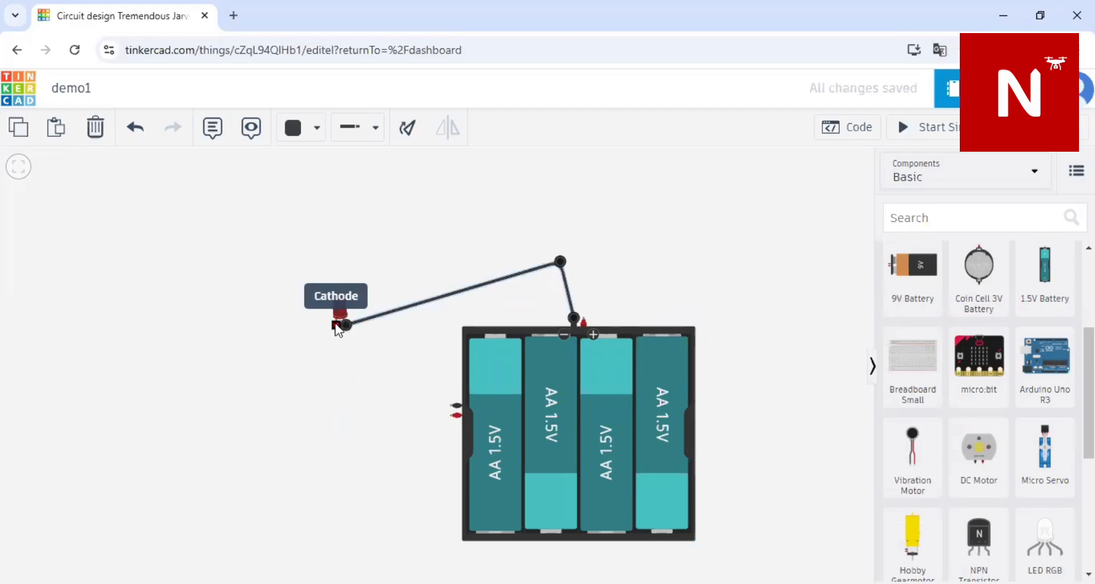
Step: Route a black wire from the LED's cathode up and over the LED to the AA battery pack's positive terminal
{"action": "left_click", "coordinate": [336, 325]}
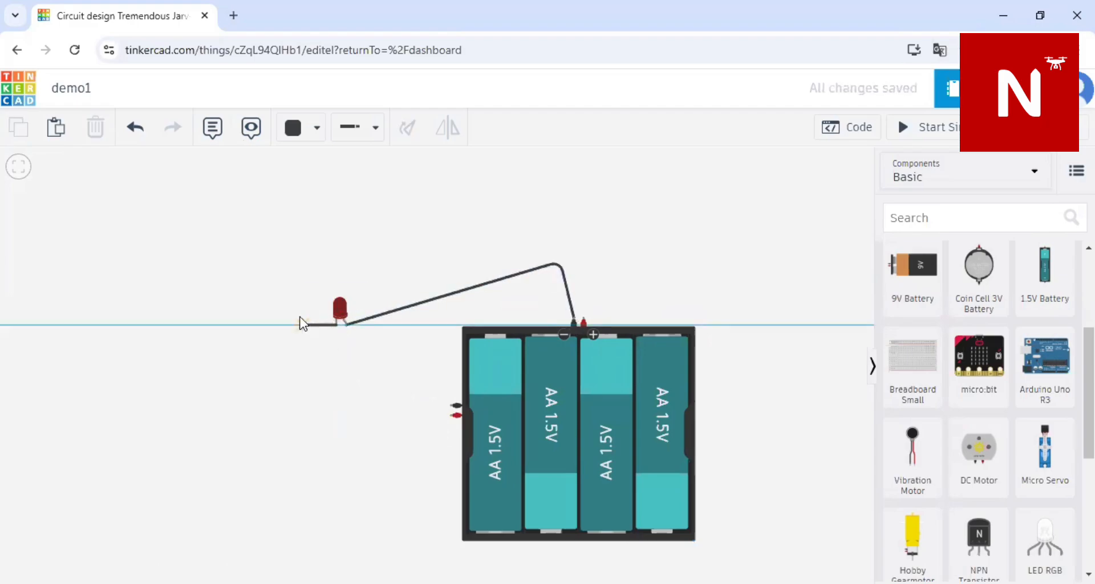
{"action": "left_click", "coordinate": [269, 323]}
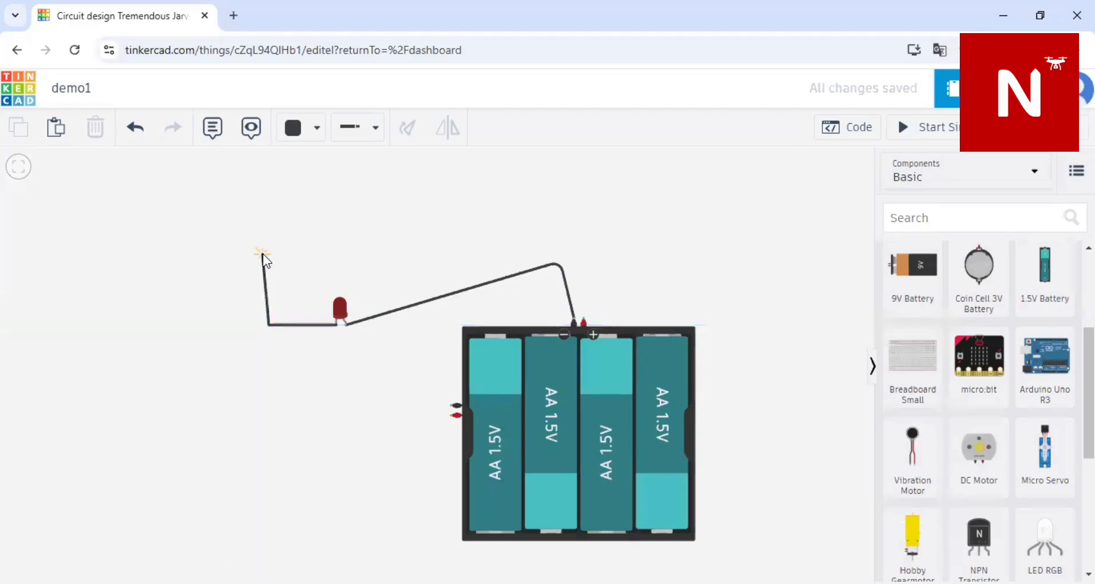
{"action": "left_click", "coordinate": [270, 224]}
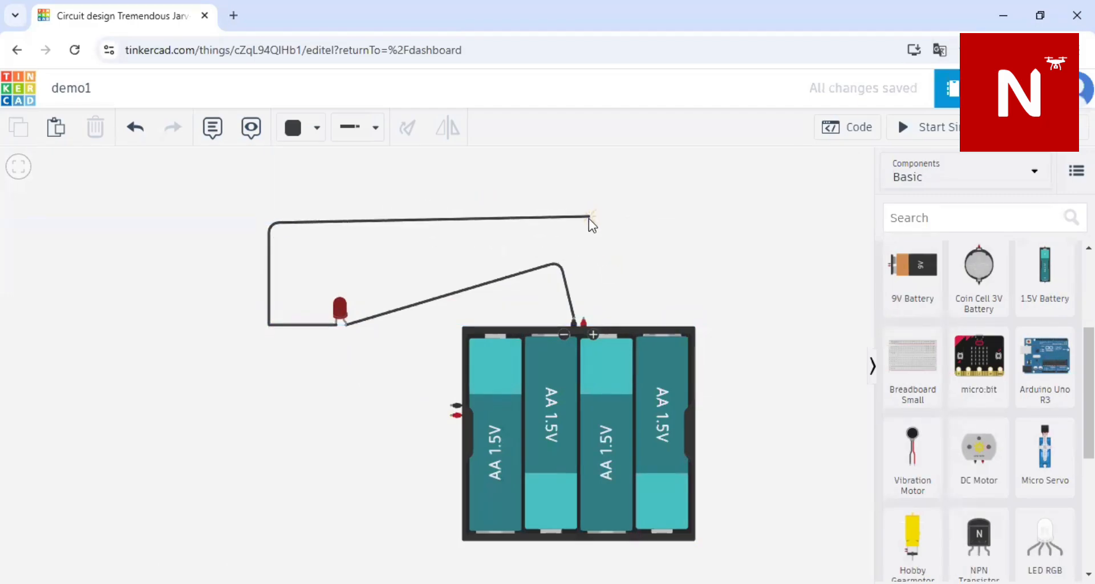
{"action": "left_click", "coordinate": [590, 222]}
{"action": "left_click", "coordinate": [582, 326]}
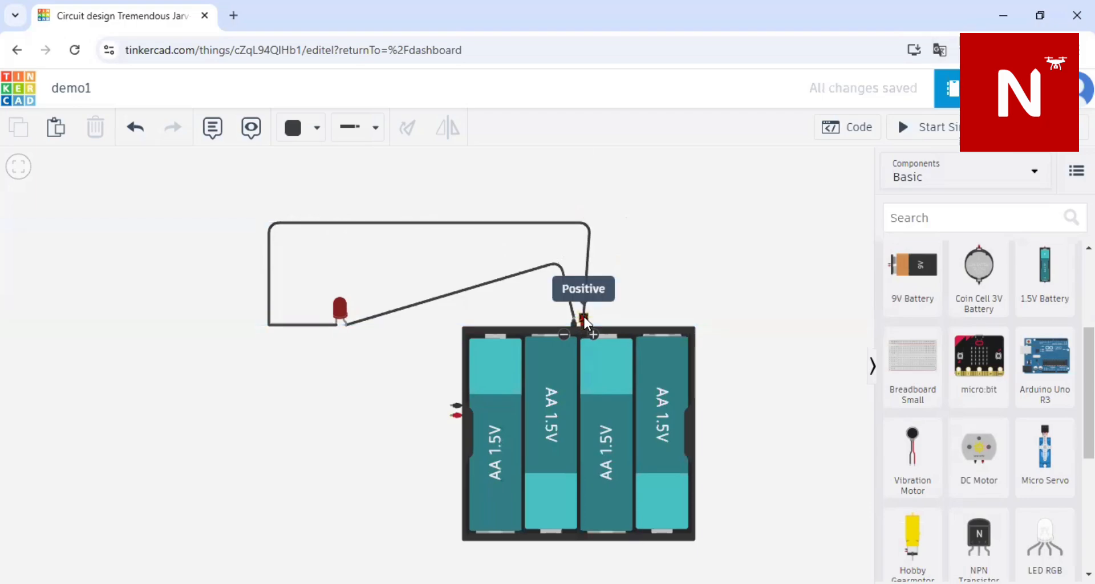
{"action": "left_click", "coordinate": [583, 316]}
Step: Run the simulation of the LED powered by the four-cell AA battery pack
{"action": "left_click", "coordinate": [761, 174]}
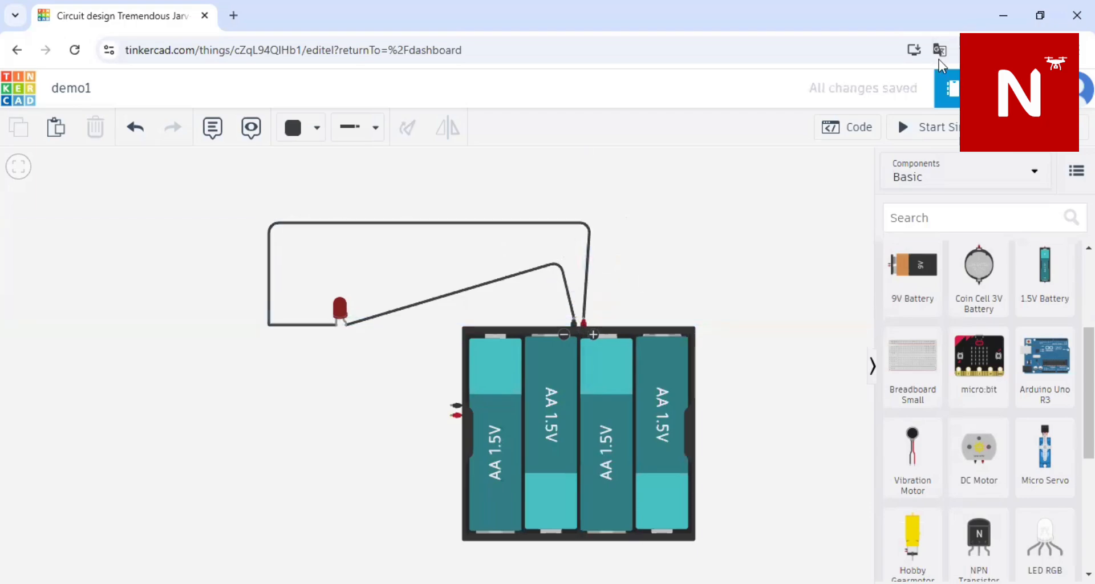
{"action": "left_click", "coordinate": [927, 132]}
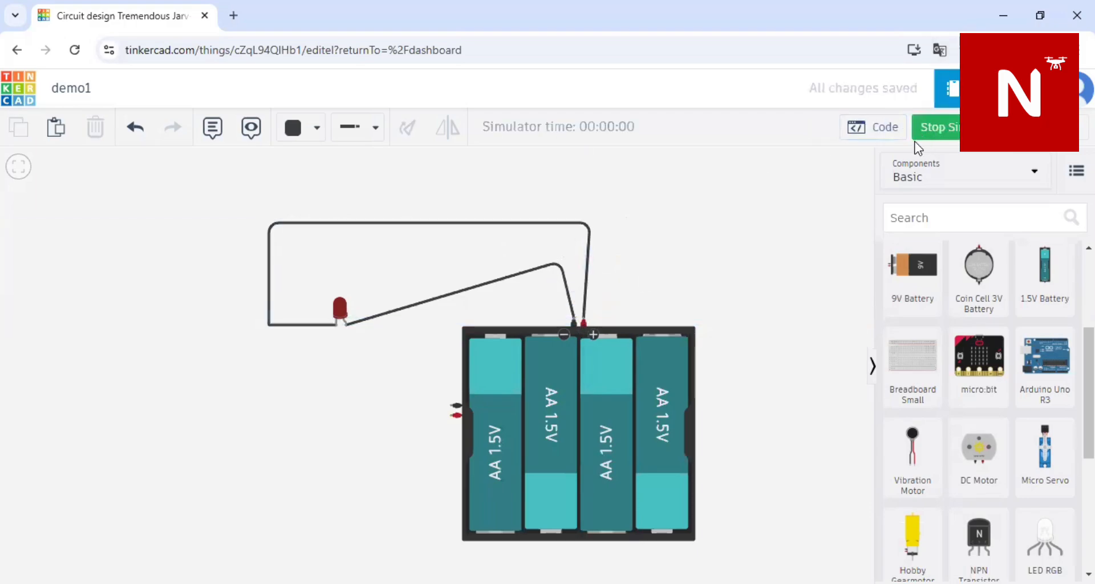
Step: Check the LED's properties in the running simulation and stop the simulation
{"action": "left_click", "coordinate": [338, 310]}
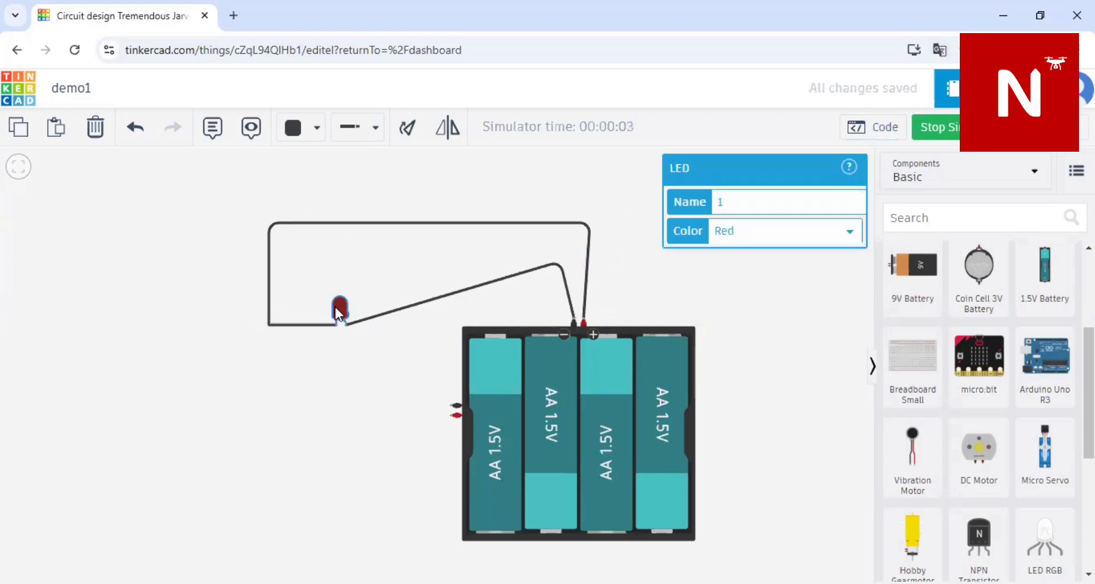
{"action": "left_click", "coordinate": [830, 338]}
{"action": "left_click", "coordinate": [941, 131]}
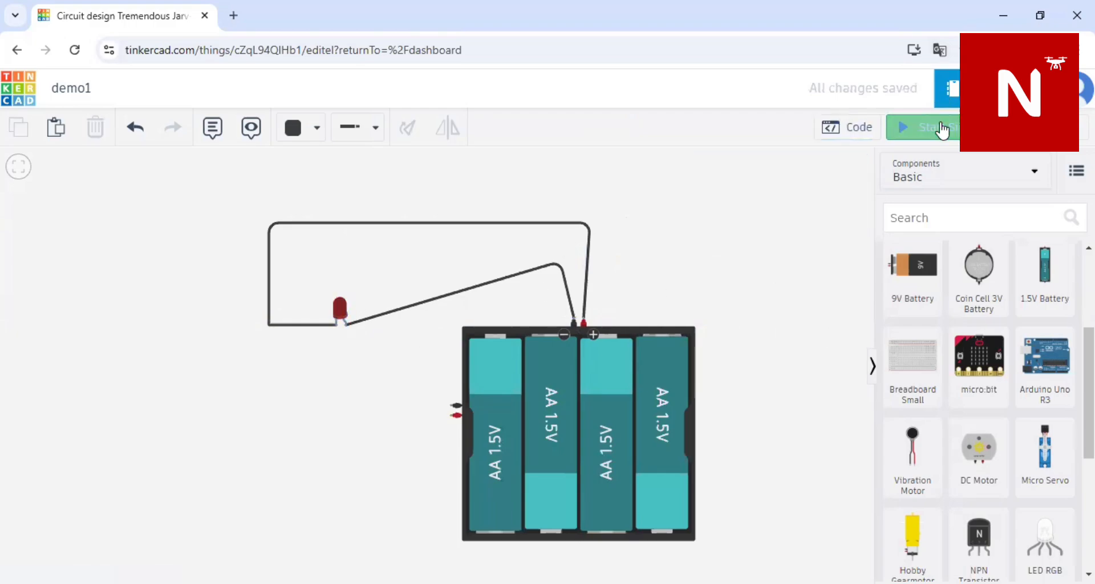
Step: Set the AA battery pack's count to 1 battery and run the LED simulation
{"action": "left_click", "coordinate": [625, 419]}
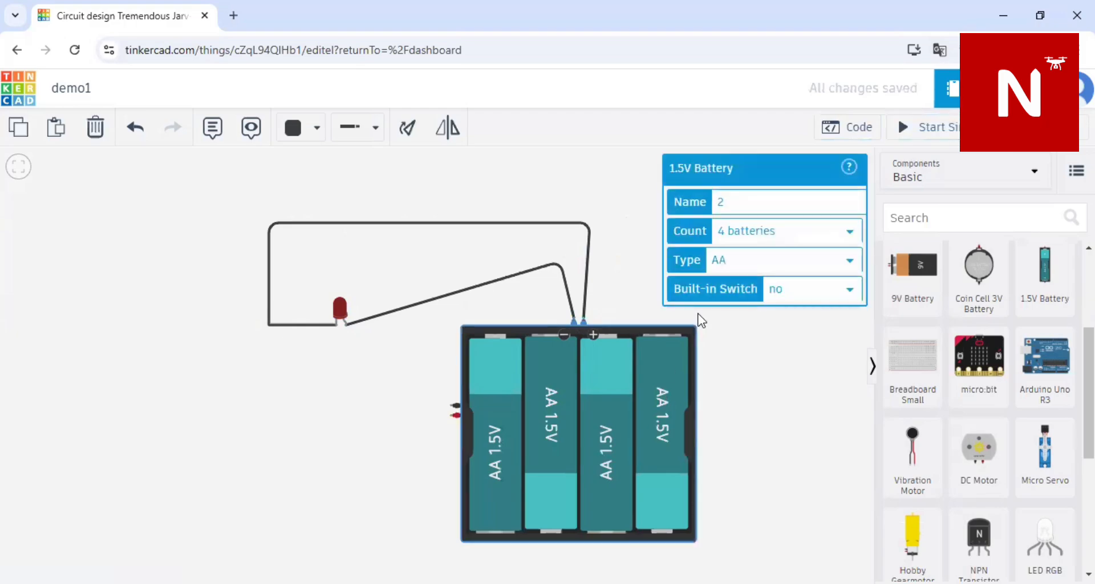
{"action": "left_click", "coordinate": [850, 236]}
{"action": "left_click", "coordinate": [809, 264]}
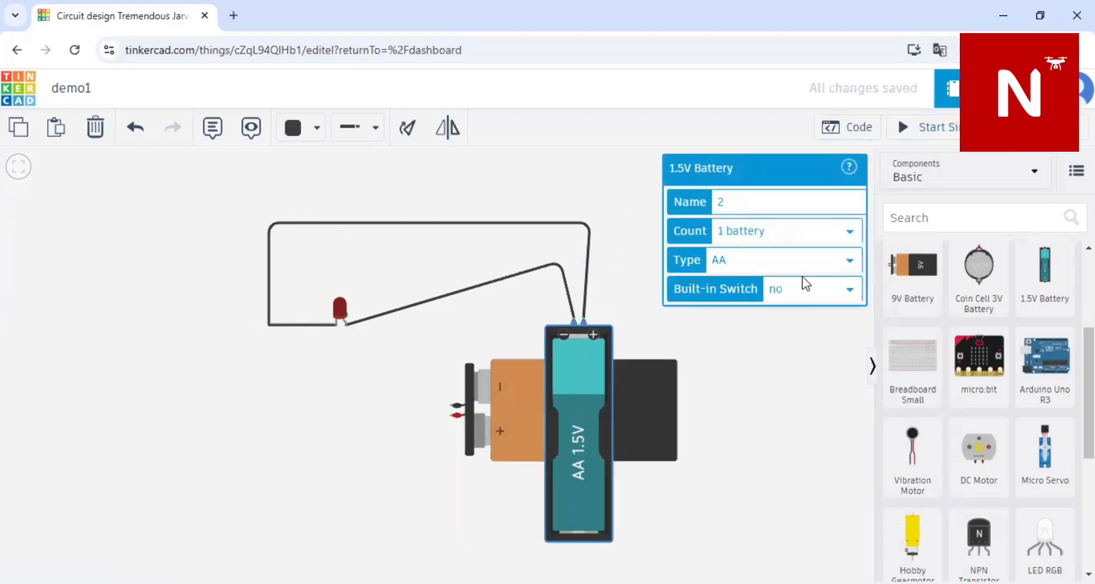
{"action": "left_click", "coordinate": [969, 128]}
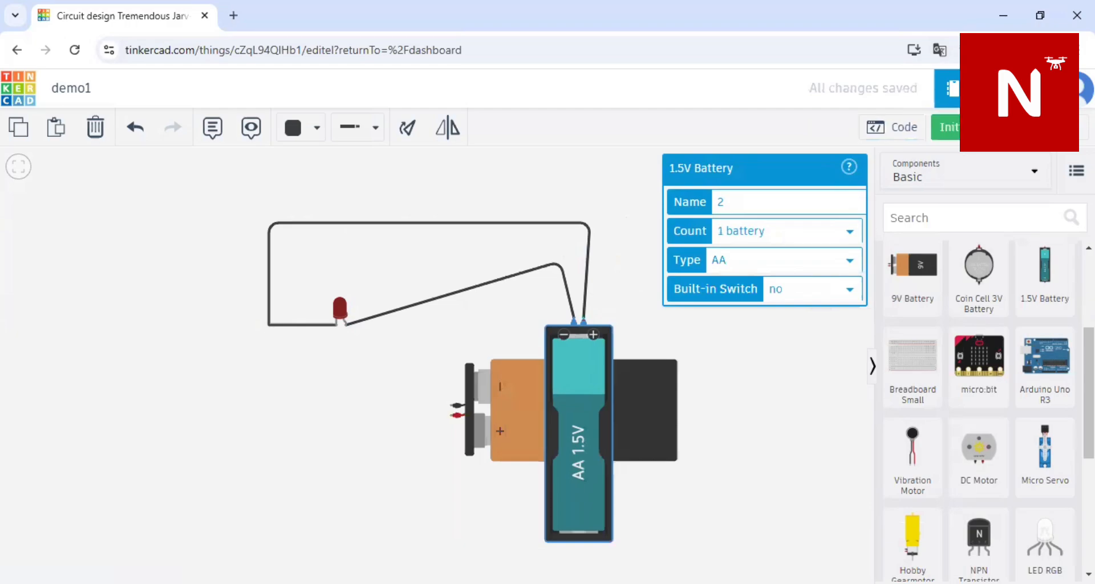
{"action": "left_click", "coordinate": [764, 348]}
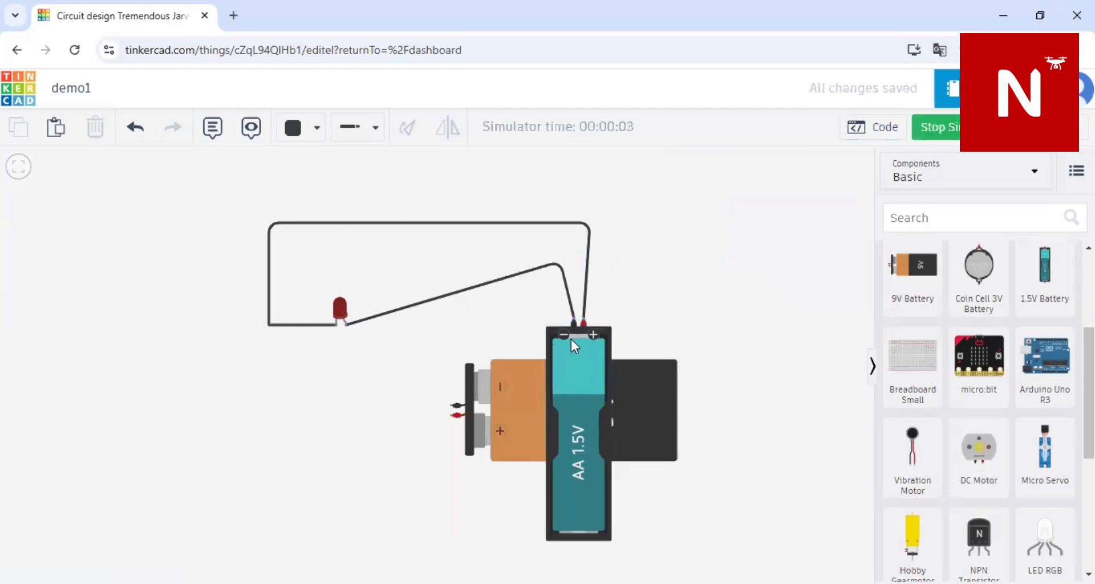
Step: Delete the 1.5V AA battery and the LED, leaving only the 9V battery on the workplane
{"action": "left_click", "coordinate": [562, 363]}
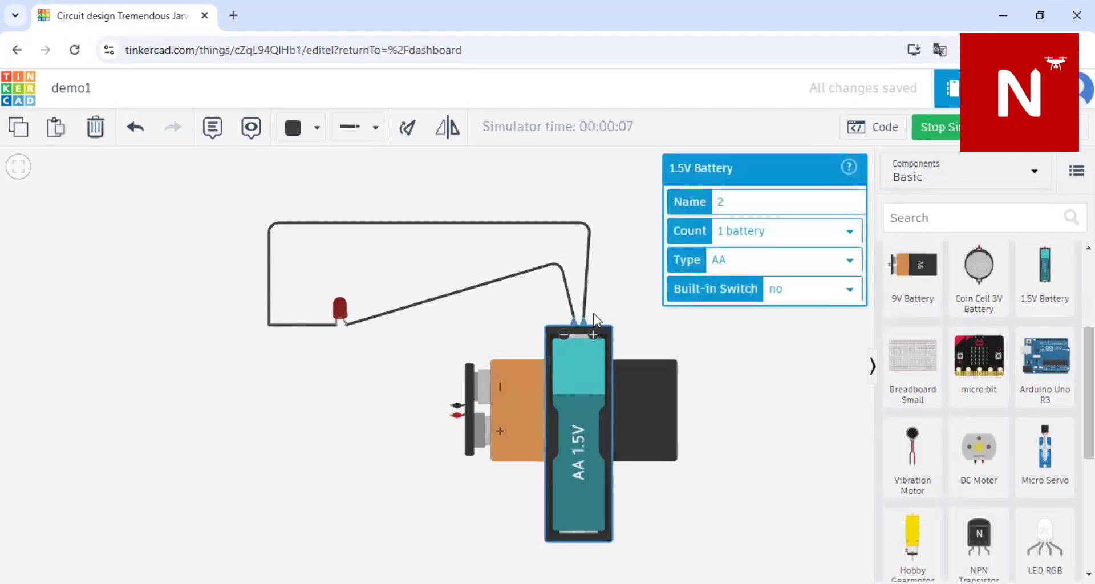
{"action": "left_click", "coordinate": [95, 128]}
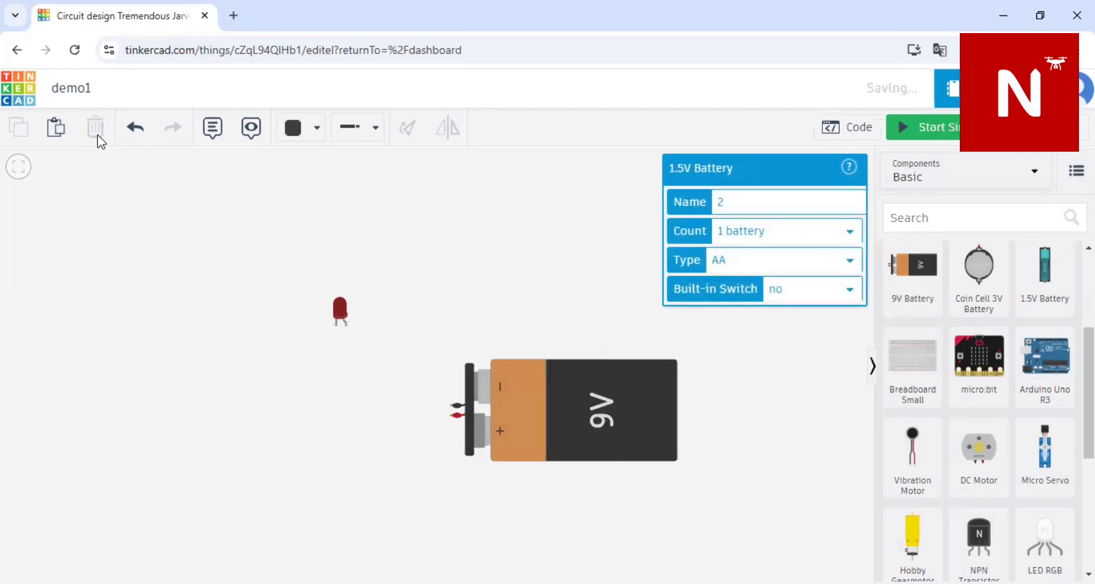
{"action": "left_click", "coordinate": [338, 313]}
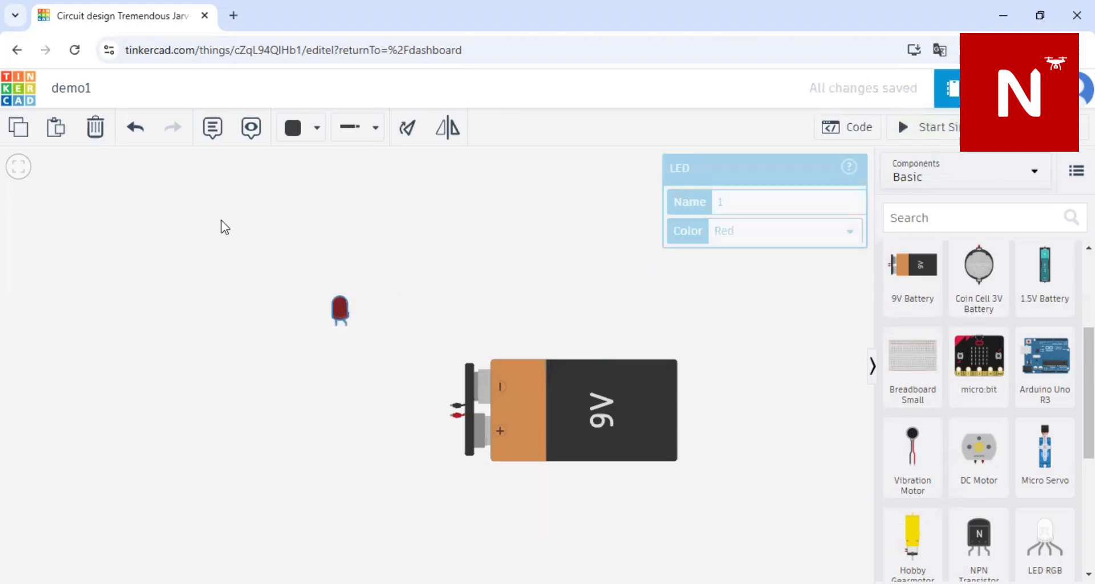
{"action": "left_click", "coordinate": [103, 138]}
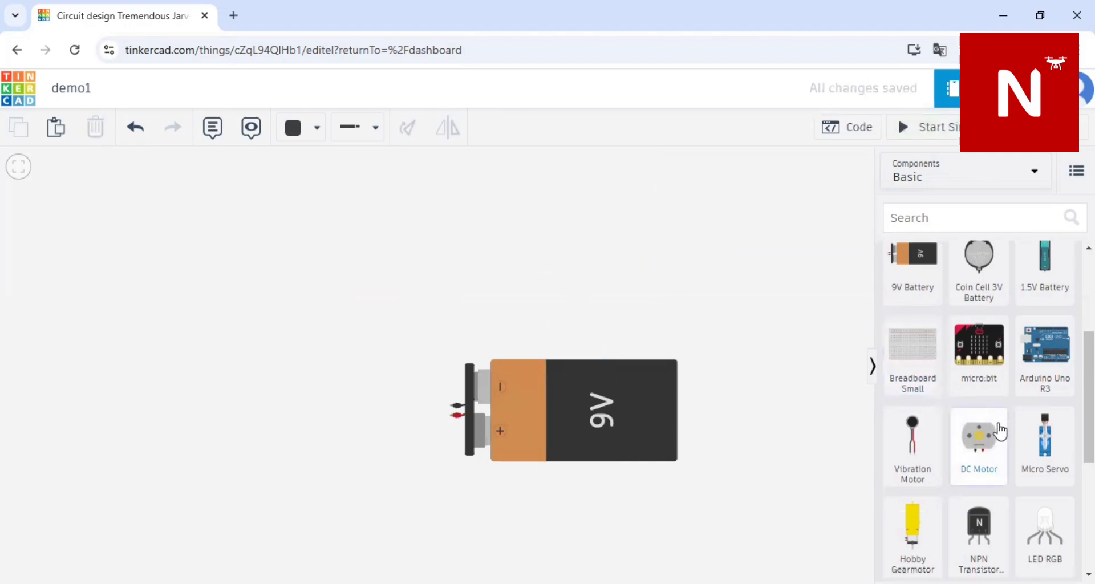
Step: Place a DC Motor from the Basic components above and to the left of the 9V battery
{"action": "scroll", "coordinate": [999, 431], "scroll_direction": "down", "scroll_amount": 5}
{"action": "scroll", "coordinate": [1001, 431], "scroll_direction": "up", "scroll_amount": 1}
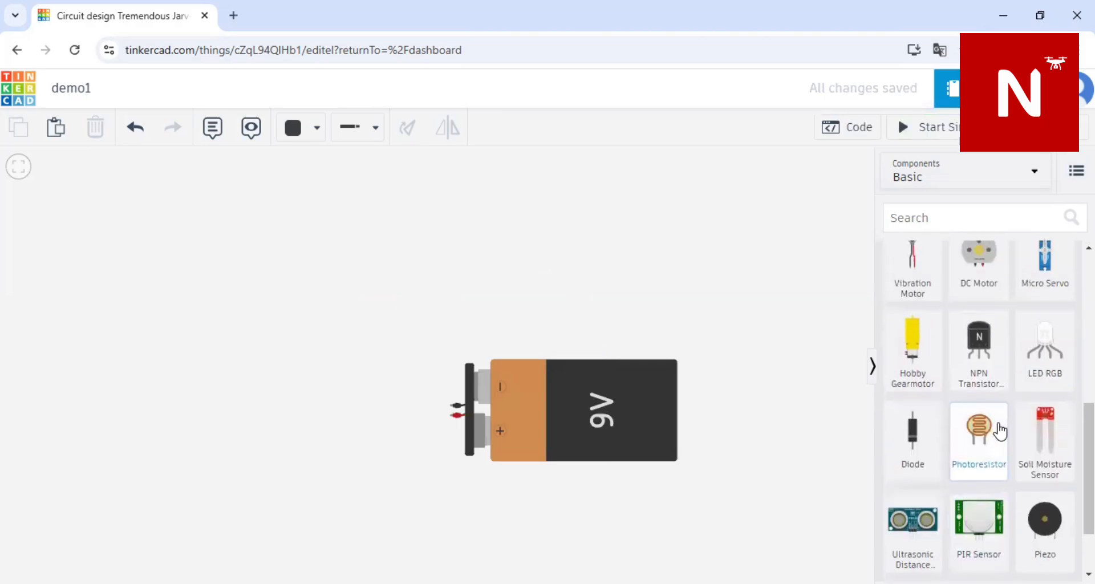
{"action": "scroll", "coordinate": [1001, 431], "scroll_direction": "down", "scroll_amount": 1}
{"action": "scroll", "coordinate": [1001, 432], "scroll_direction": "up", "scroll_amount": 5}
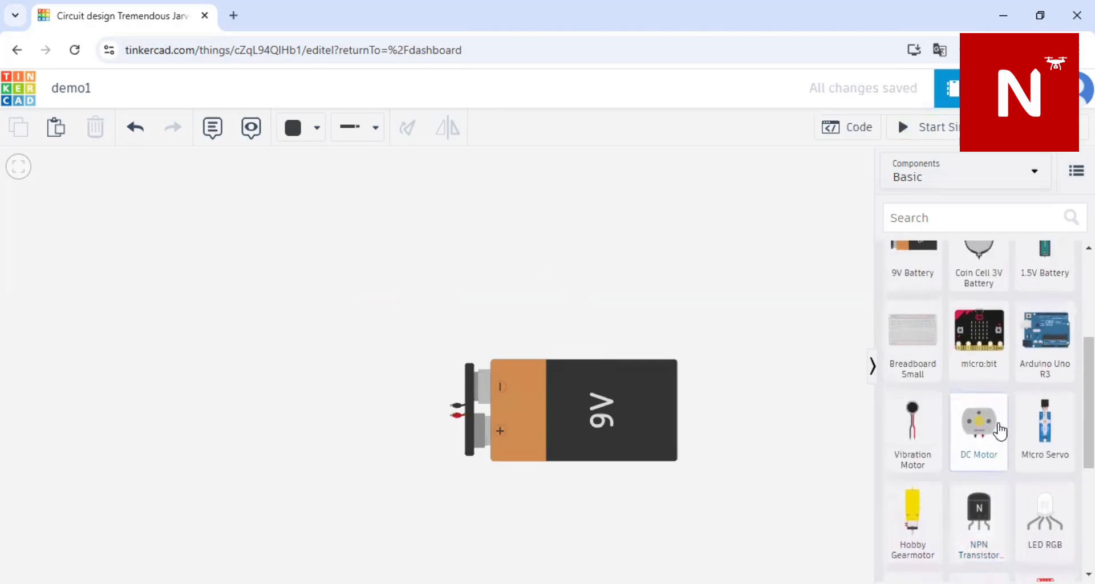
{"action": "scroll", "coordinate": [1000, 431], "scroll_direction": "up", "scroll_amount": 4}
{"action": "scroll", "coordinate": [1001, 431], "scroll_direction": "up", "scroll_amount": 1}
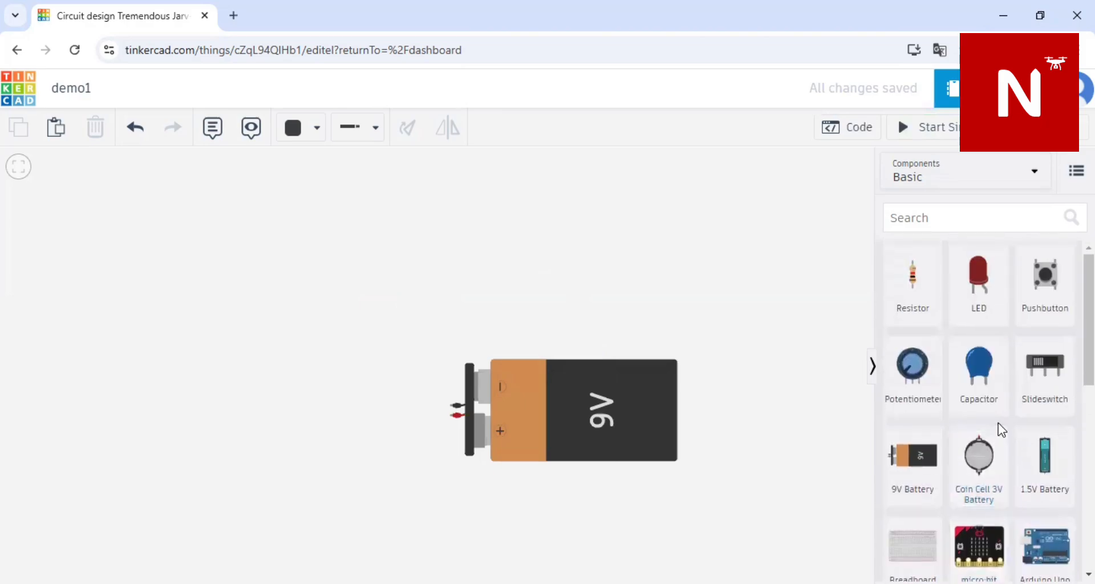
{"action": "scroll", "coordinate": [997, 422], "scroll_direction": "down", "scroll_amount": 3}
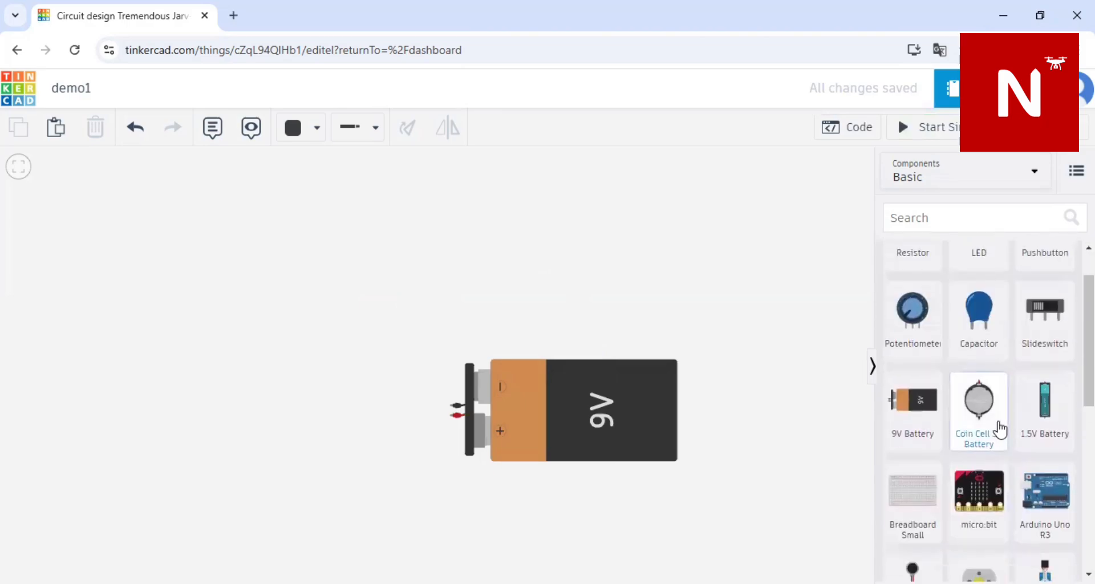
{"action": "scroll", "coordinate": [1001, 428], "scroll_direction": "down", "scroll_amount": 3}
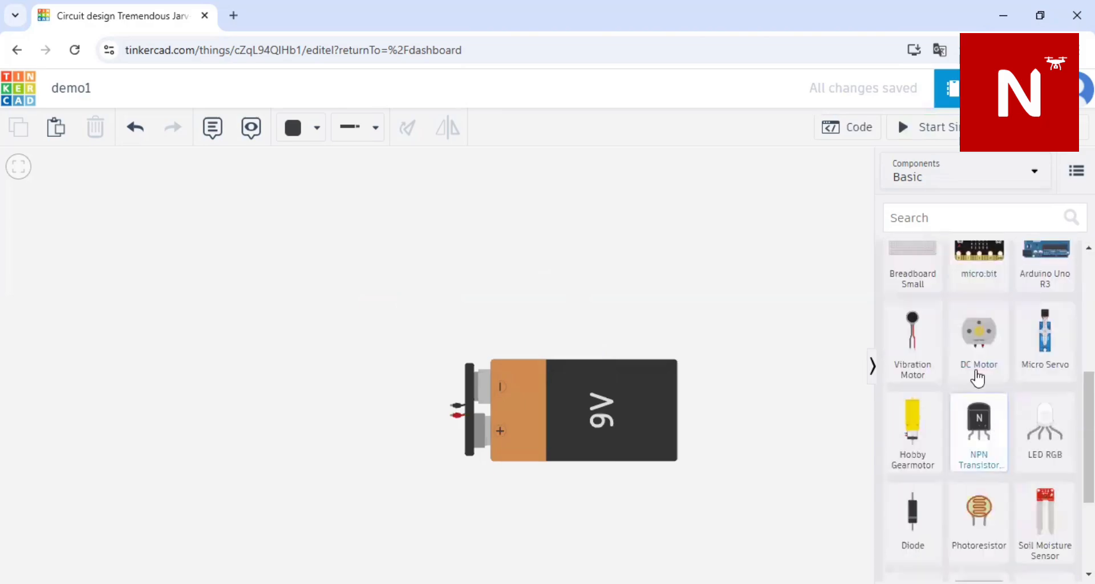
{"action": "left_click_drag", "start_coordinate": [976, 345], "coordinate": [346, 355]}
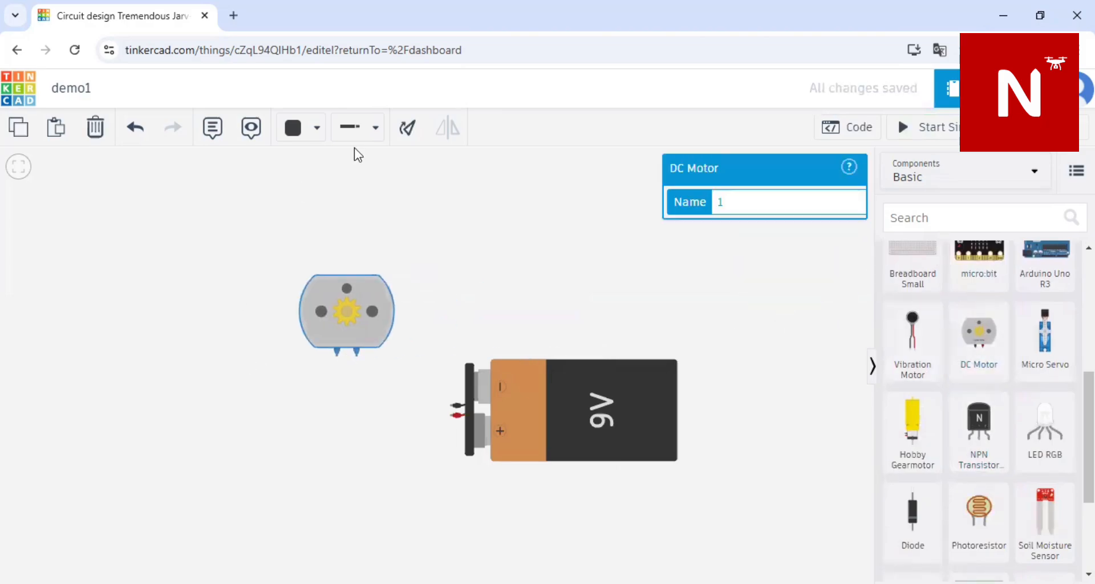
Step: Route a black wire from the DC motor's red terminal down and across to the 9V battery's negative terminal
{"action": "left_click", "coordinate": [356, 352]}
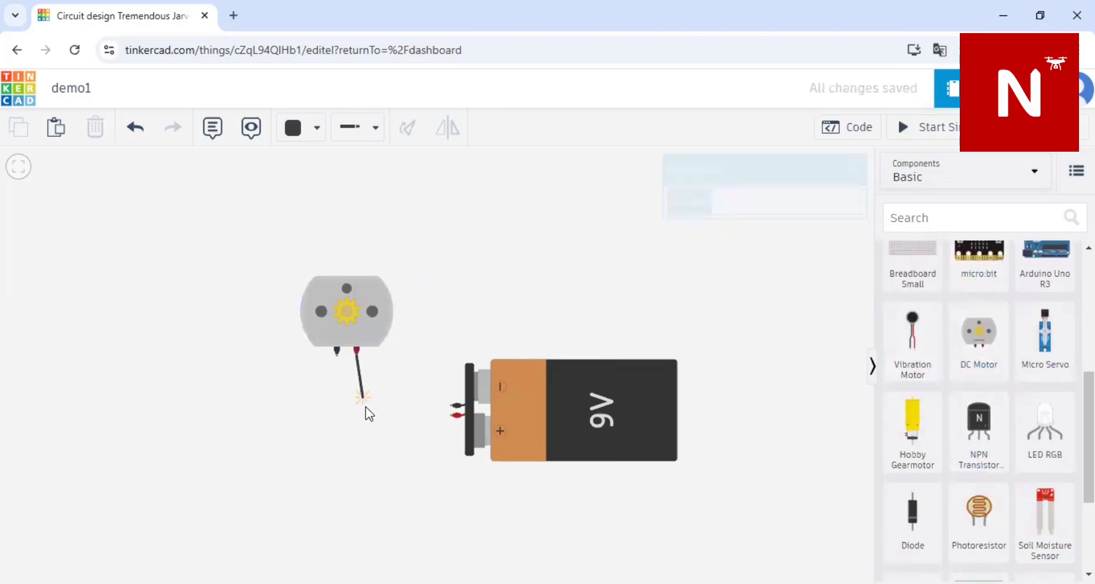
{"action": "left_click", "coordinate": [359, 404]}
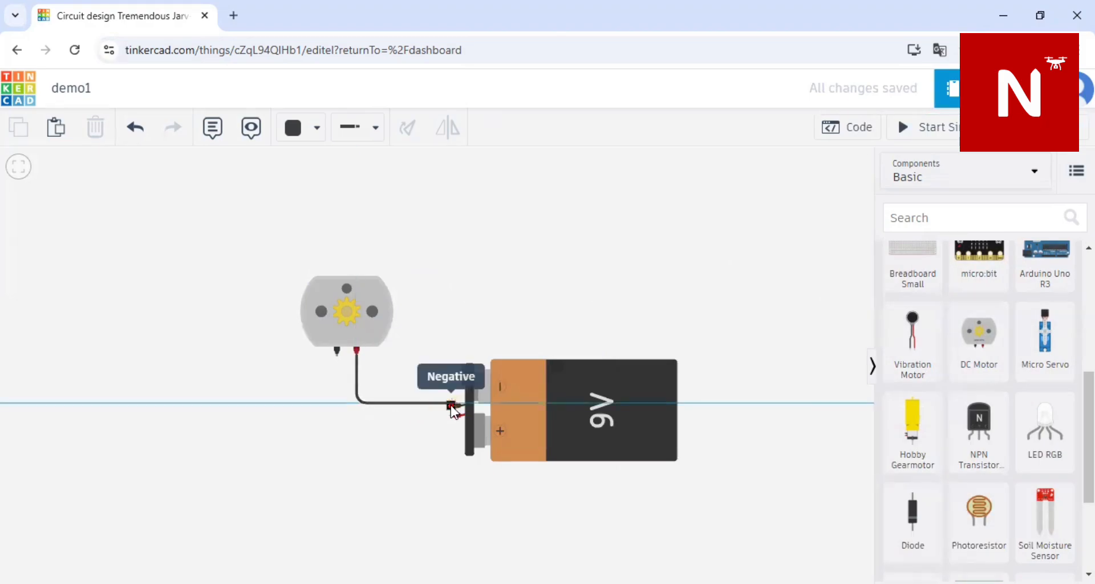
{"action": "left_click", "coordinate": [451, 404]}
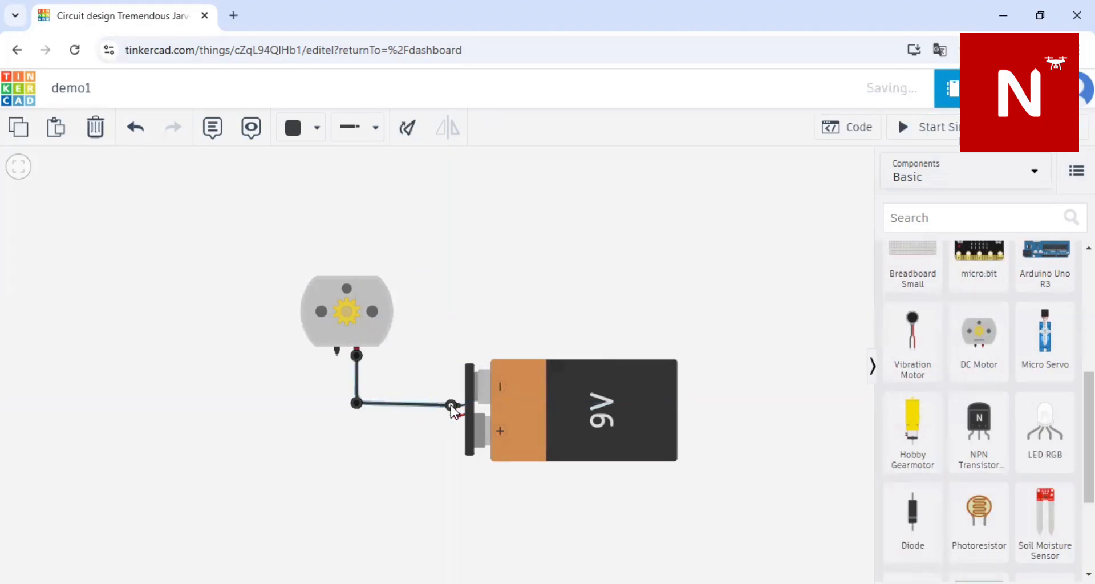
Step: Route a black wire from the DC motor's black terminal down and across to the 9V battery's positive terminal
{"action": "left_click", "coordinate": [336, 356]}
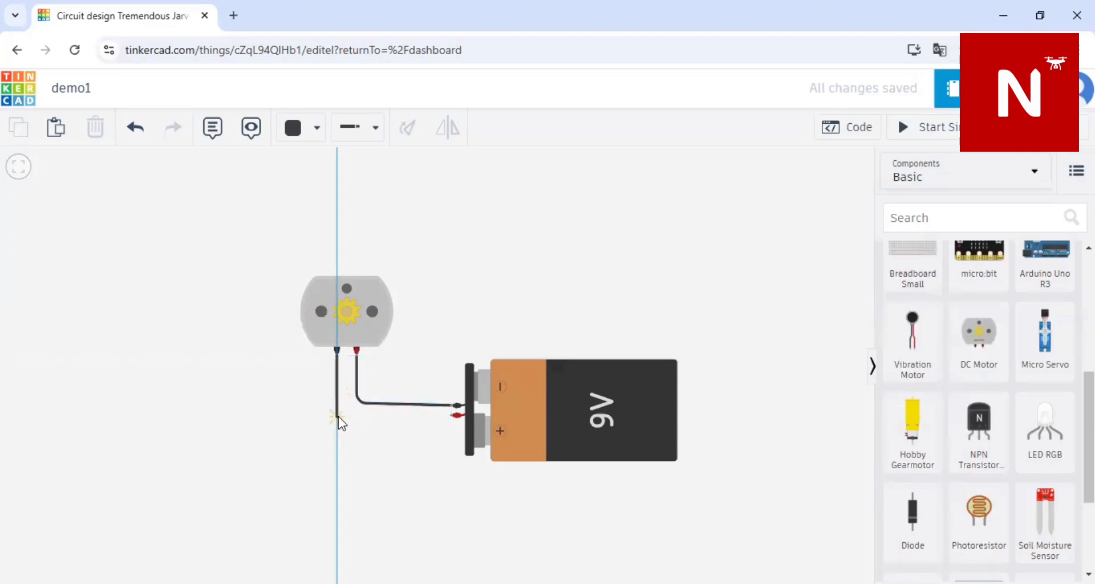
{"action": "left_click", "coordinate": [451, 416]}
{"action": "left_click", "coordinate": [427, 457]}
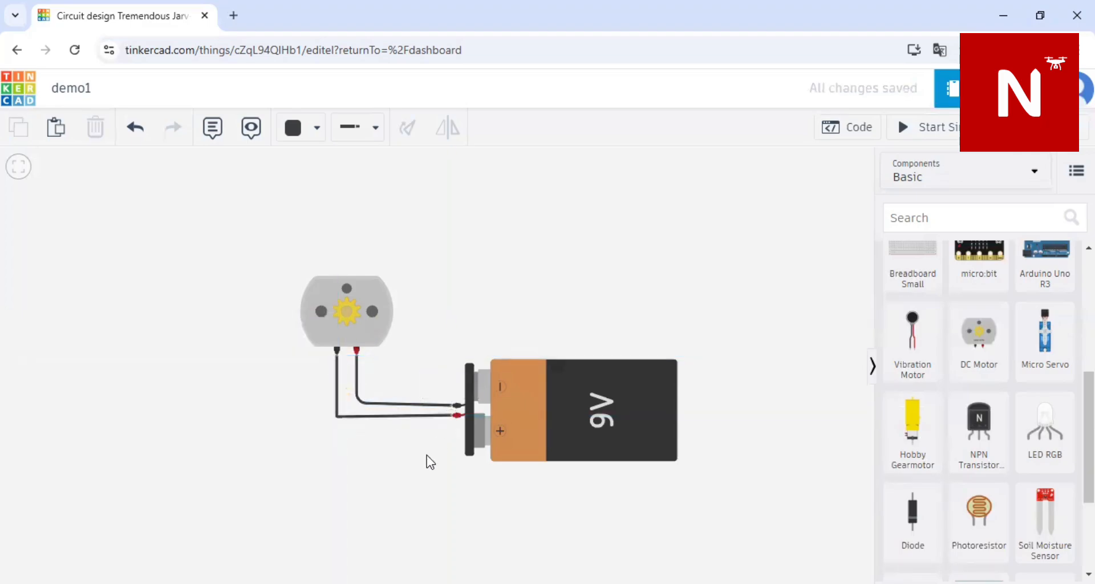
Step: Run the simulation of the DC motor powered by the 9V battery
{"action": "left_click", "coordinate": [956, 135]}
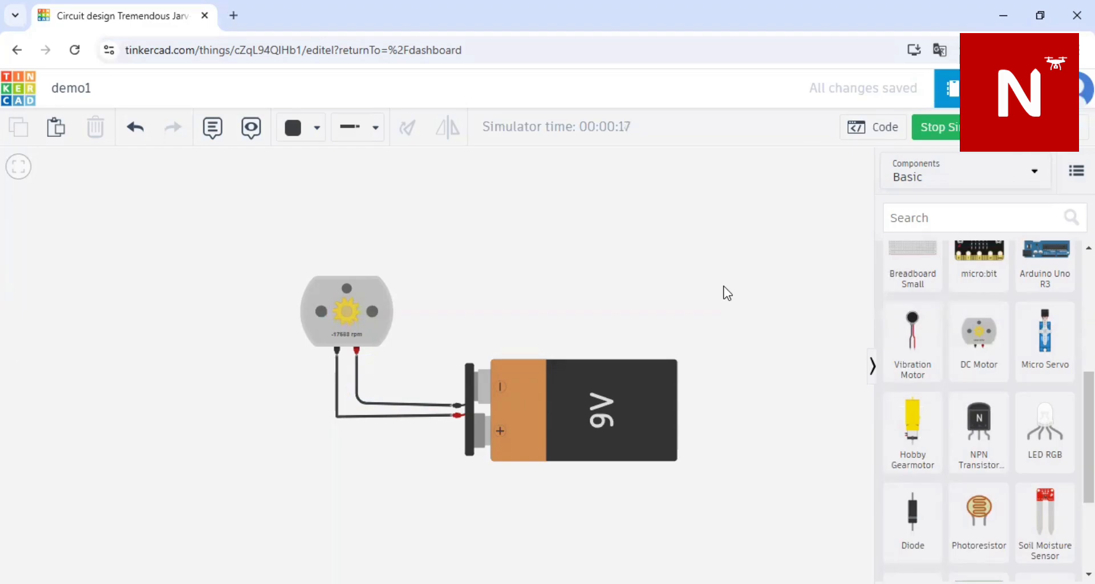
{"action": "scroll", "coordinate": [943, 363], "scroll_direction": "up", "scroll_amount": 1}
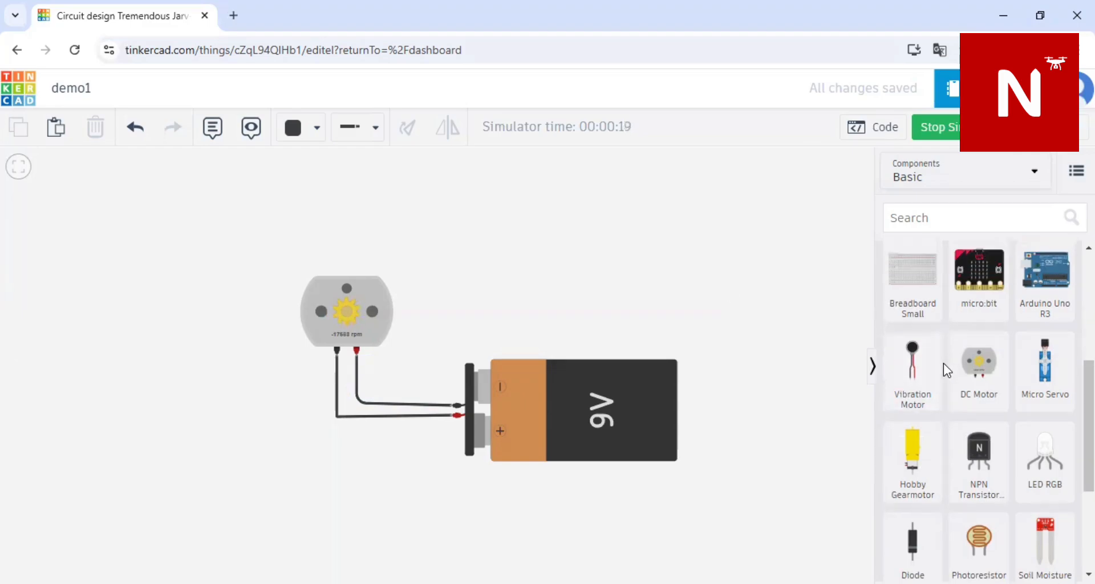
{"action": "scroll", "coordinate": [943, 364], "scroll_direction": "up", "scroll_amount": 5}
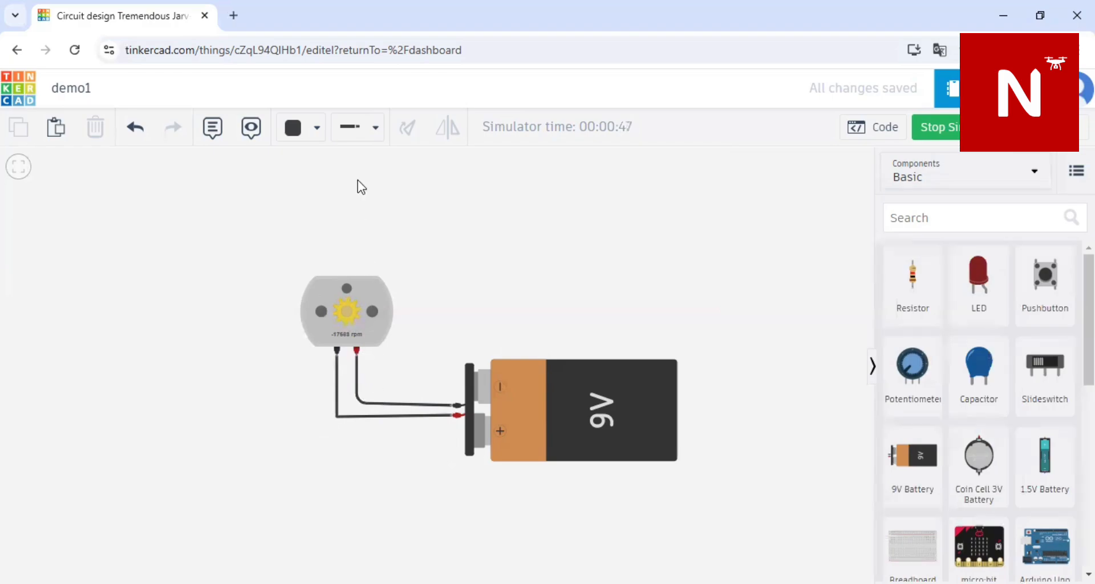
Step: Review the available wire types and wire colors without changing either setting
{"action": "left_click", "coordinate": [374, 128]}
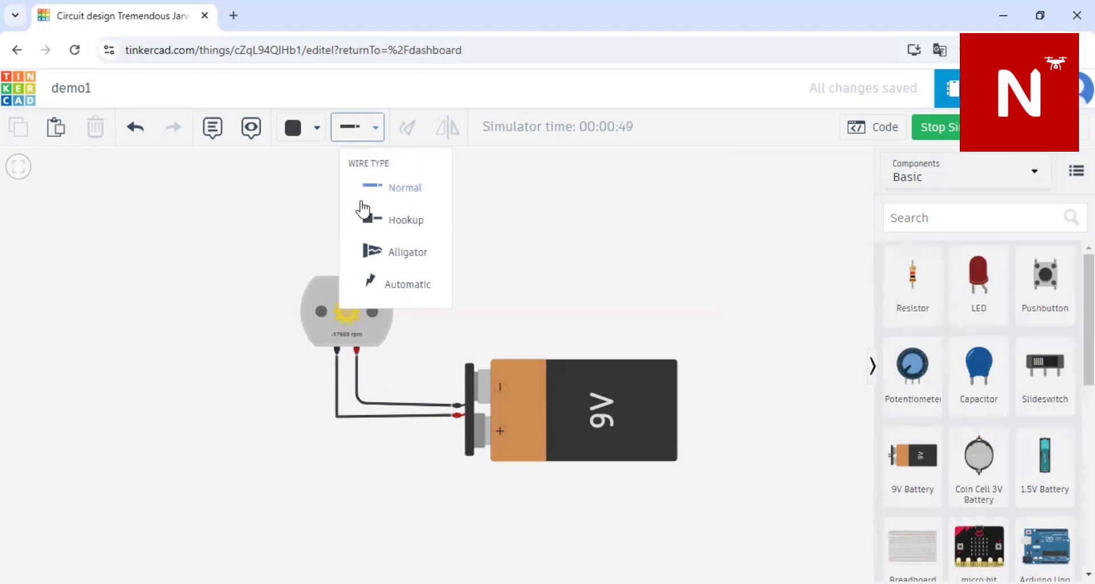
{"action": "left_click", "coordinate": [284, 197]}
{"action": "left_click", "coordinate": [310, 131]}
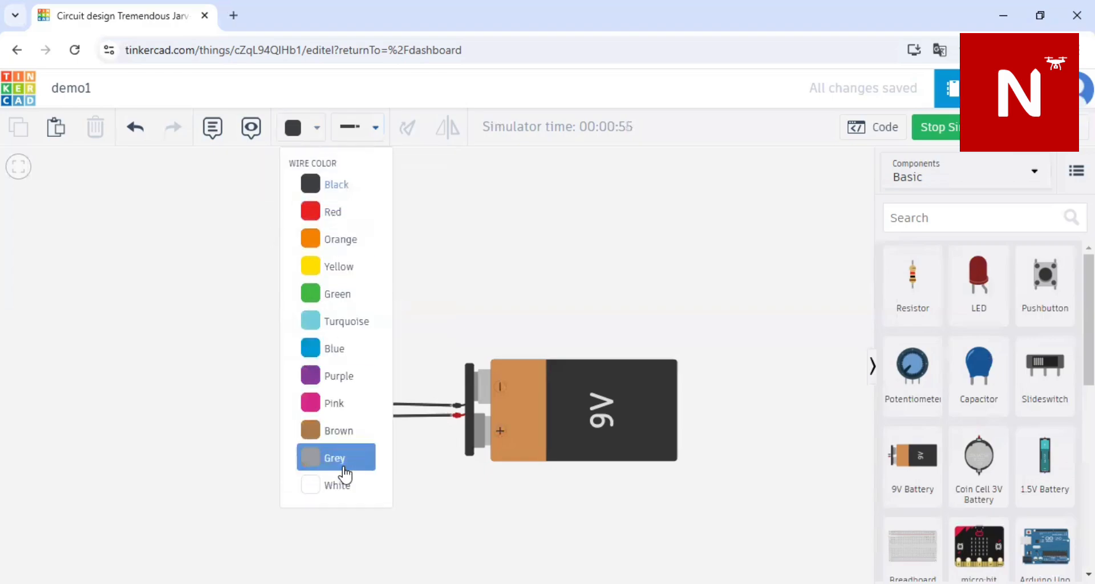
{"action": "left_click", "coordinate": [150, 257]}
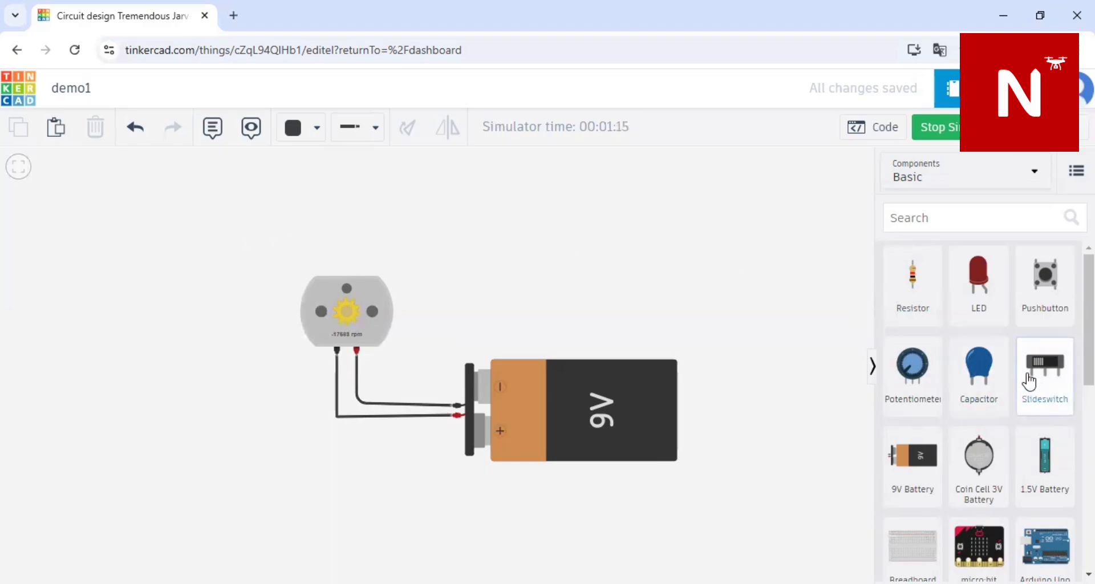
Step: Search the components for "switch" and place a Slideswitch between the DC motor and the 9V battery, above the wires
{"action": "left_click", "coordinate": [937, 218]}
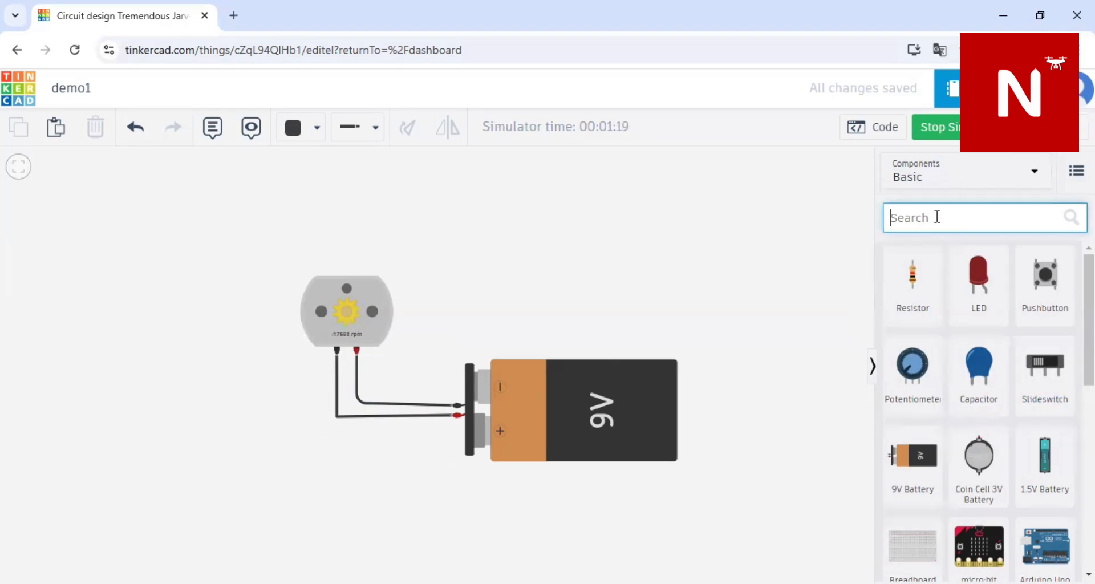
{"action": "type", "text": "sw"}
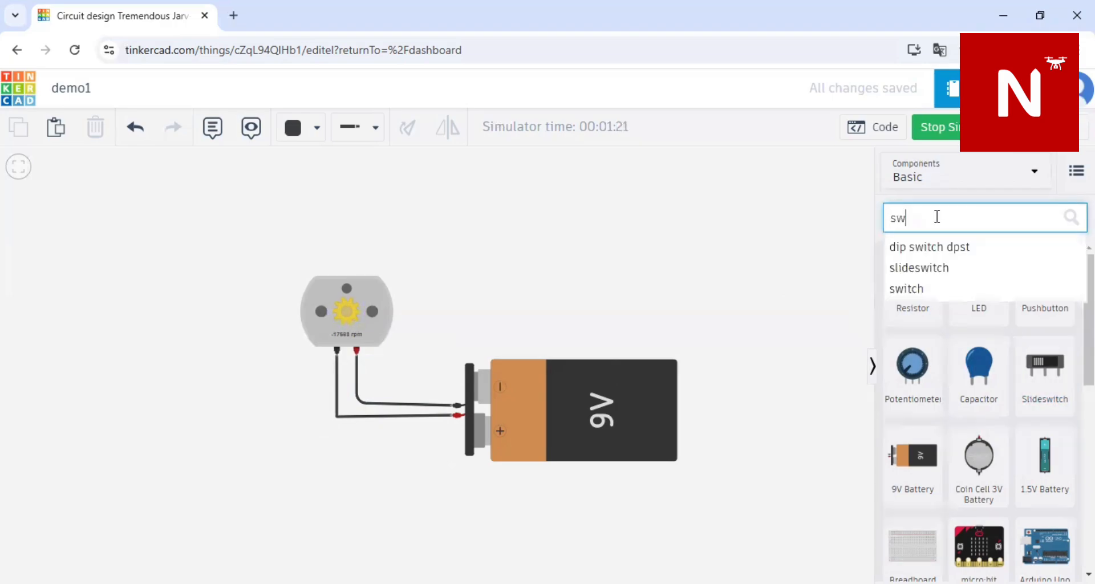
{"action": "type", "text": "ith"}
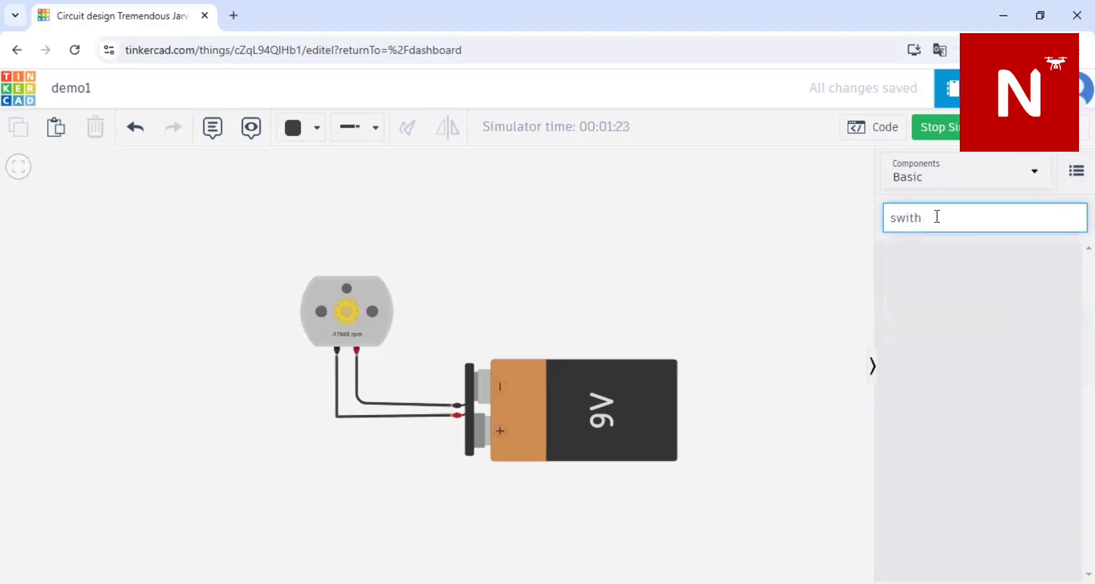
{"action": "key", "text": "BackSpace"}
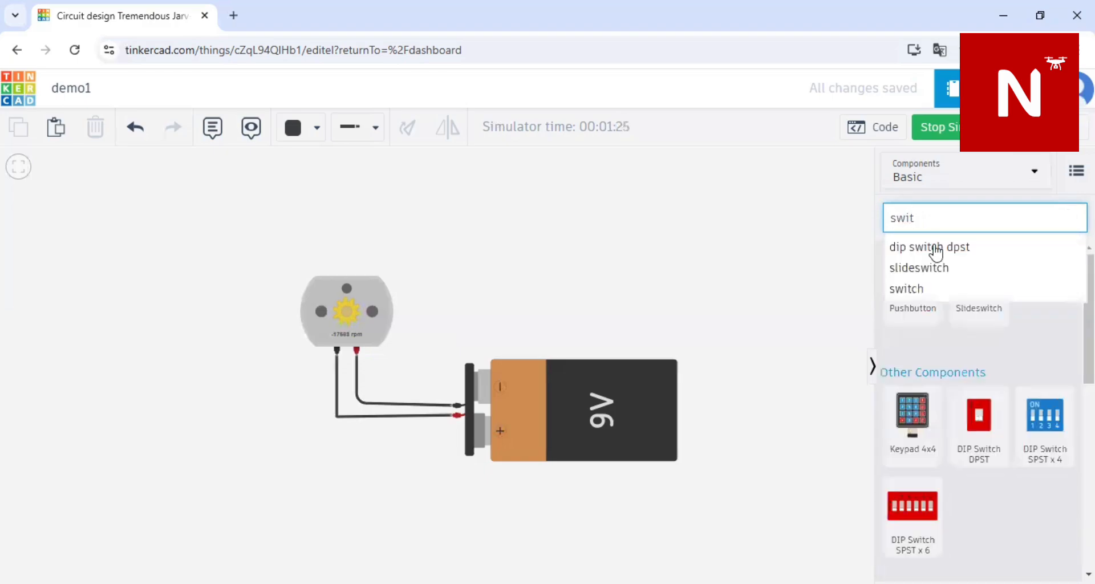
{"action": "left_click", "coordinate": [920, 295]}
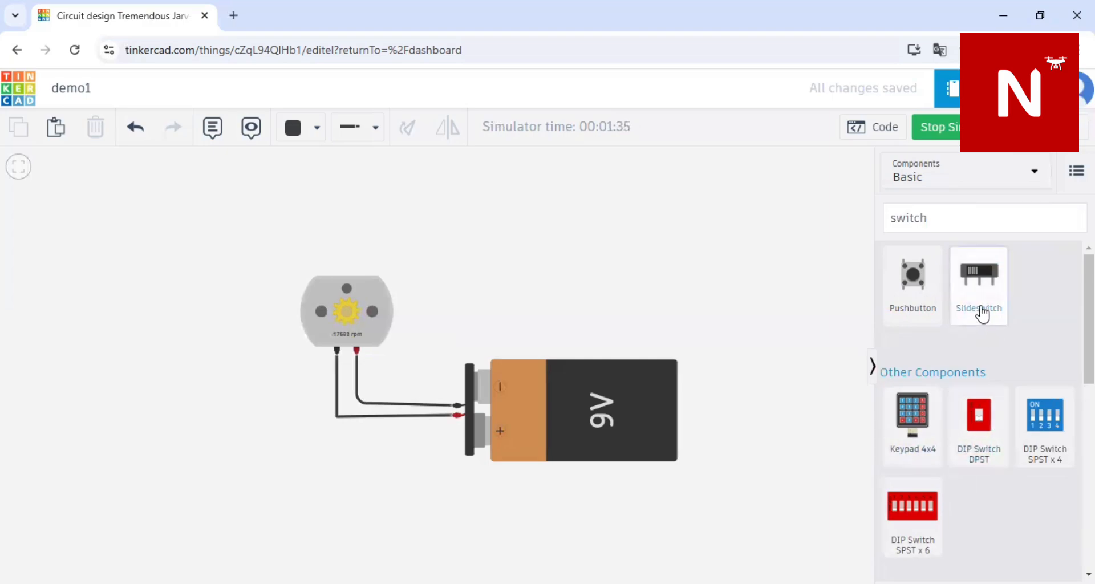
{"action": "left_click_drag", "start_coordinate": [980, 311], "coordinate": [408, 376]}
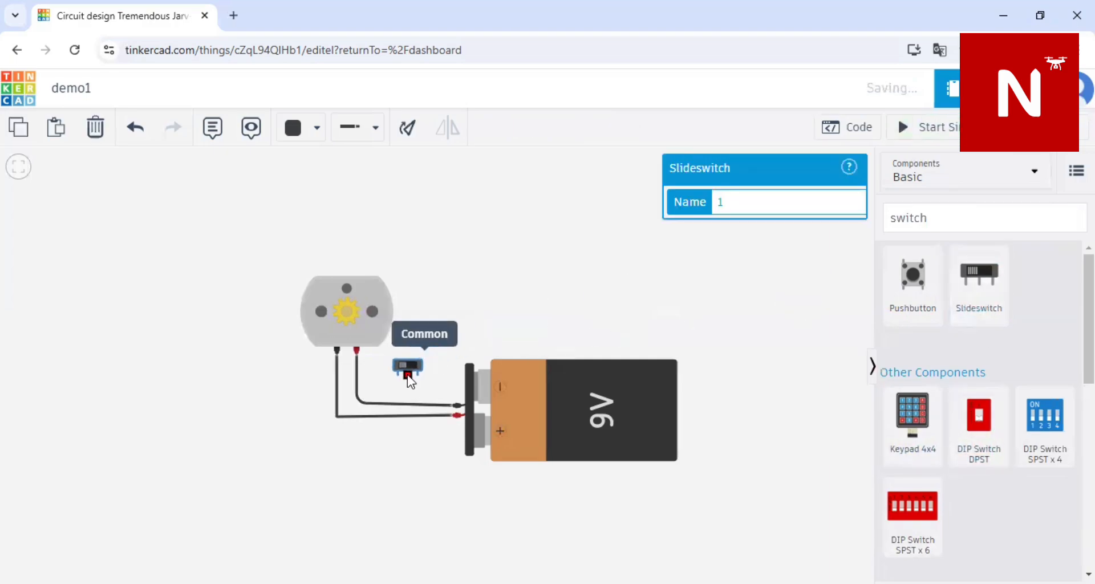
{"action": "left_click", "coordinate": [448, 345]}
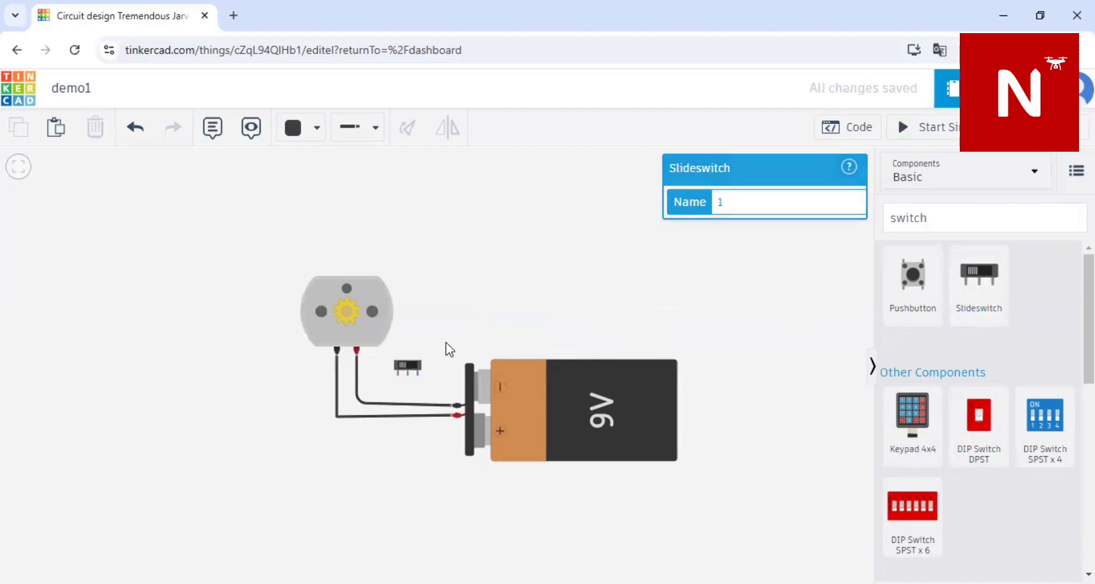
Step: Delete the black wire between the DC motor's red terminal and the 9V battery's negative terminal
{"action": "left_click", "coordinate": [404, 408]}
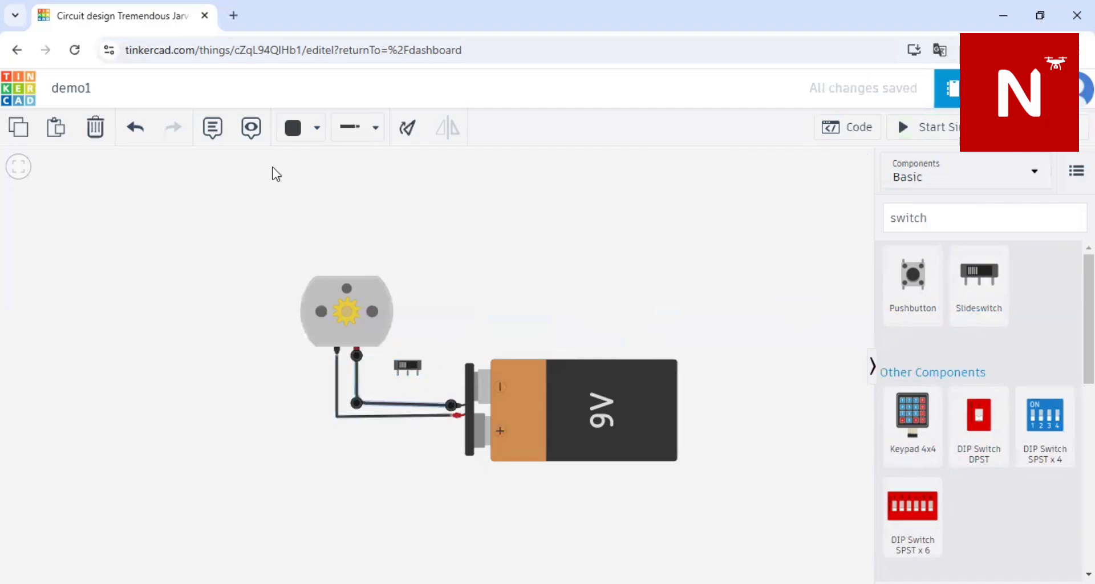
{"action": "left_click", "coordinate": [94, 129]}
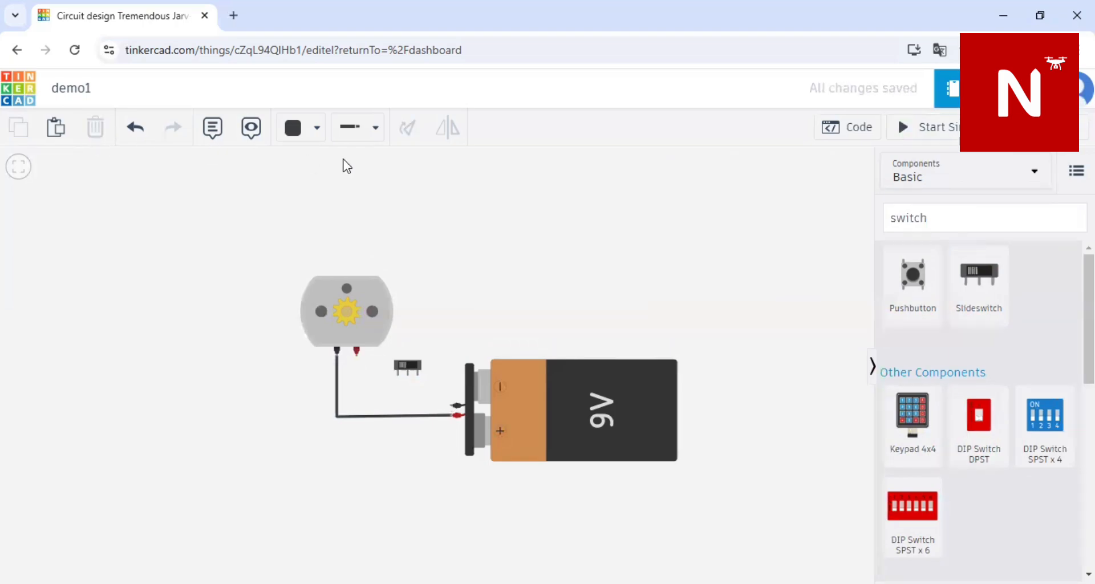
Step: Route red wires from the DC motor's red terminal to the slideswitch's middle terminal and from its right terminal to the 9V battery's negative terminal
{"action": "left_click", "coordinate": [312, 139]}
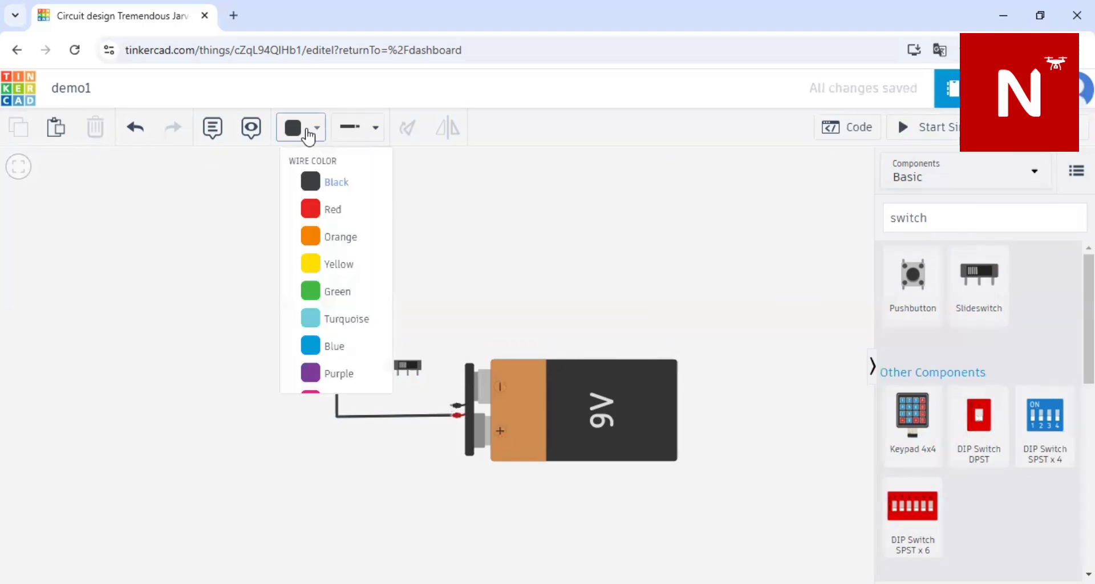
{"action": "left_click", "coordinate": [326, 215]}
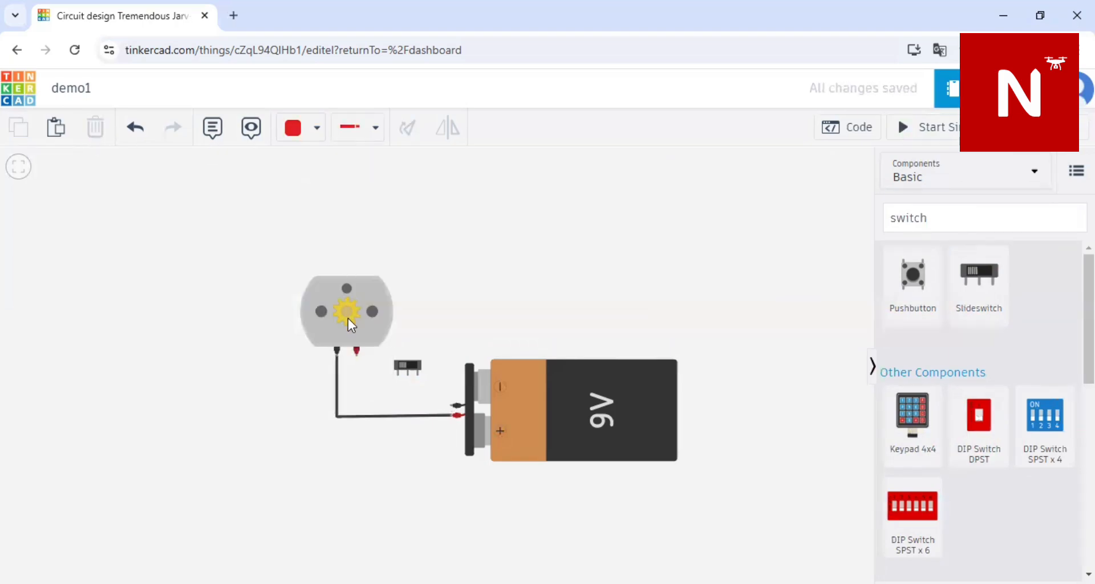
{"action": "left_click", "coordinate": [356, 356]}
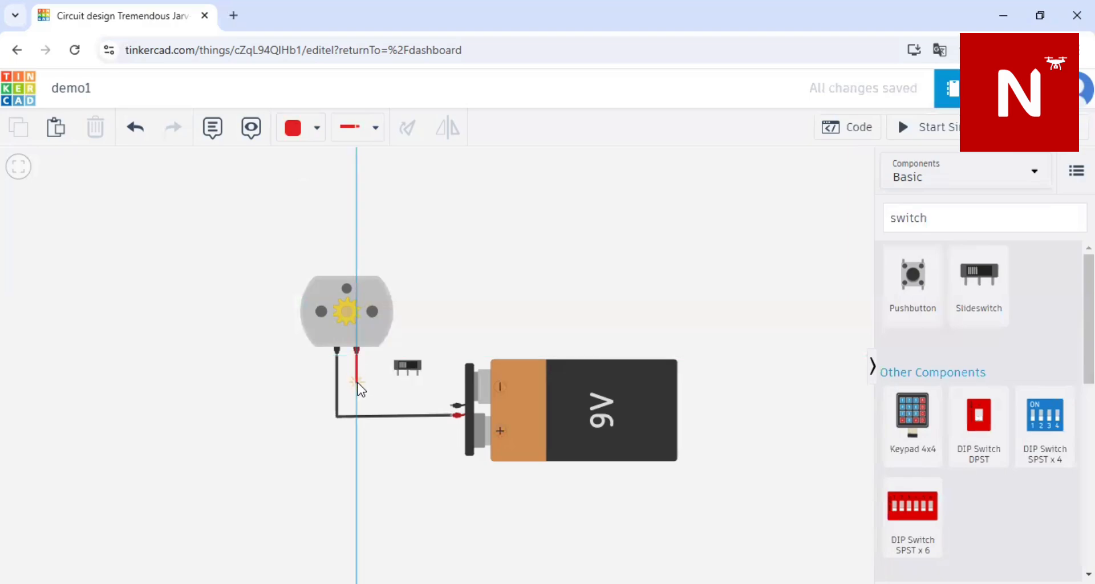
{"action": "left_click", "coordinate": [408, 375]}
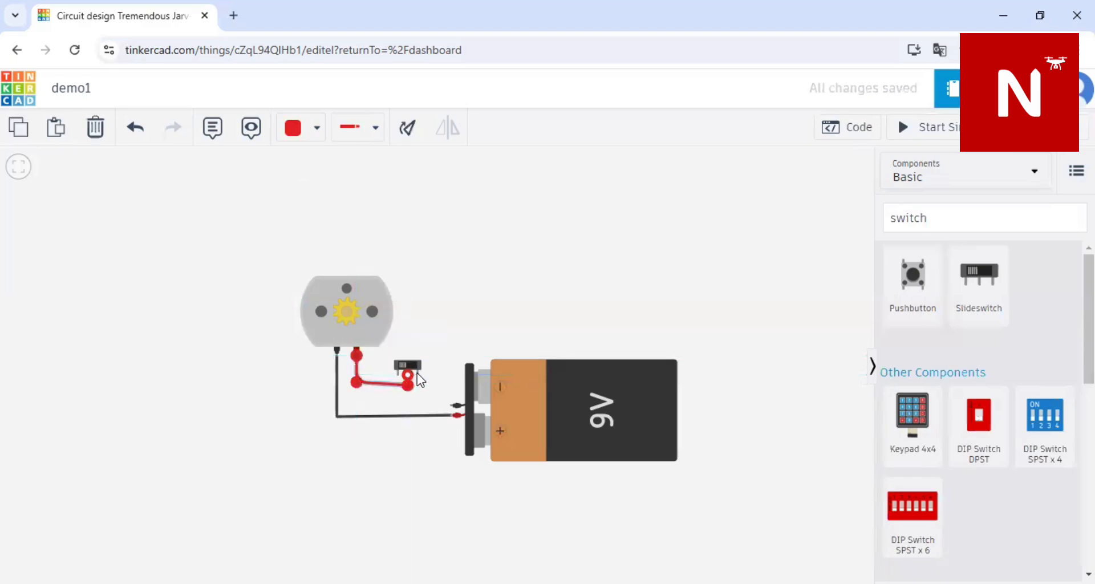
{"action": "left_click", "coordinate": [417, 375]}
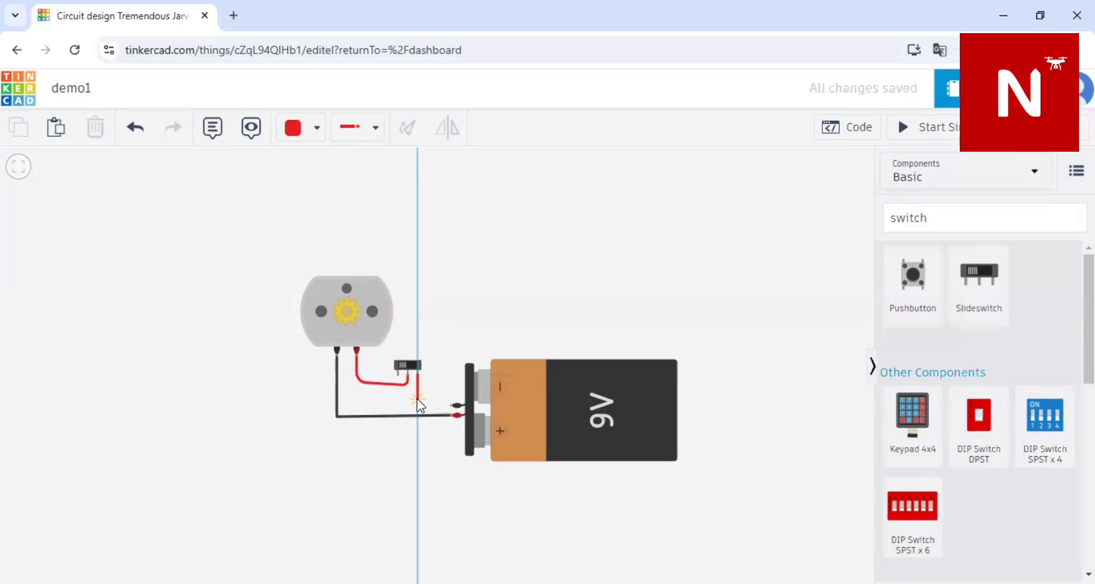
{"action": "left_click", "coordinate": [452, 406]}
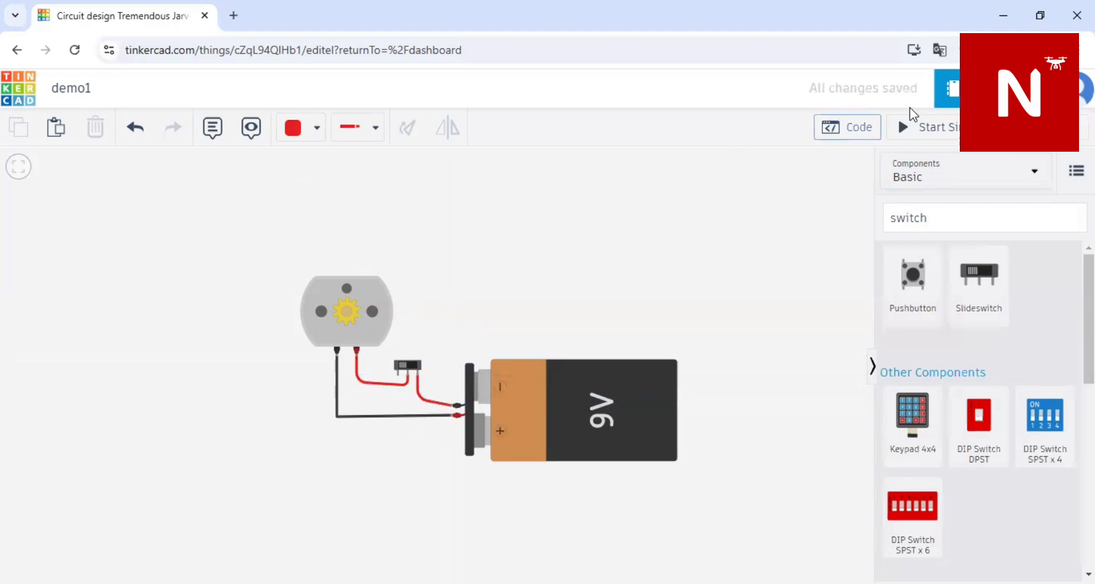
Step: Run the simulation and toggle the slideswitch several times to test switching the DC motor on and off
{"action": "left_click", "coordinate": [918, 127]}
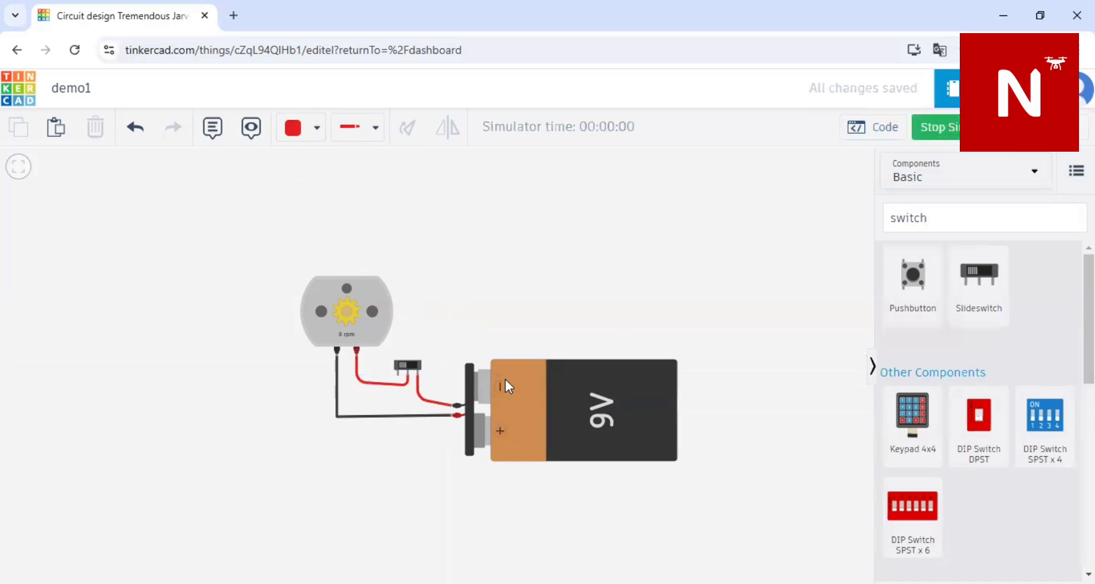
{"action": "left_click", "coordinate": [406, 367]}
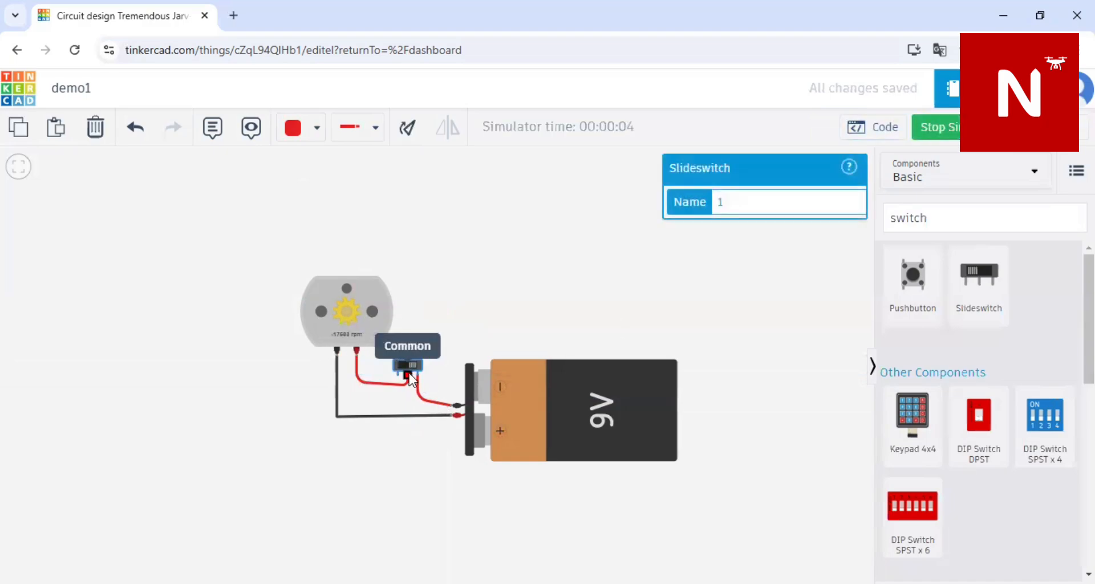
{"action": "left_click", "coordinate": [409, 363]}
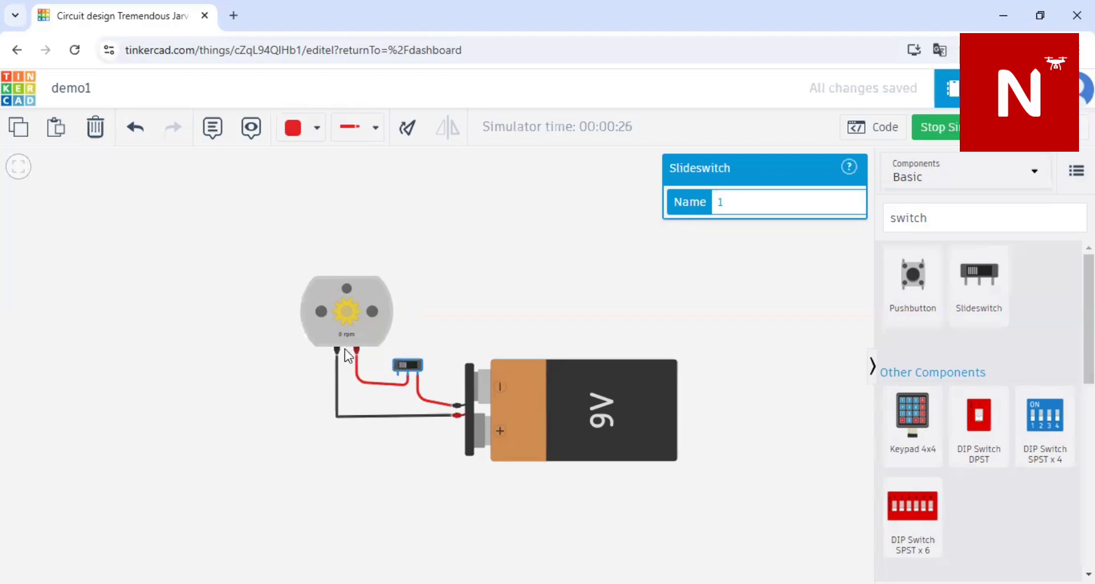
{"action": "left_click", "coordinate": [403, 367]}
{"action": "left_click", "coordinate": [414, 371]}
{"action": "left_click", "coordinate": [481, 308]}
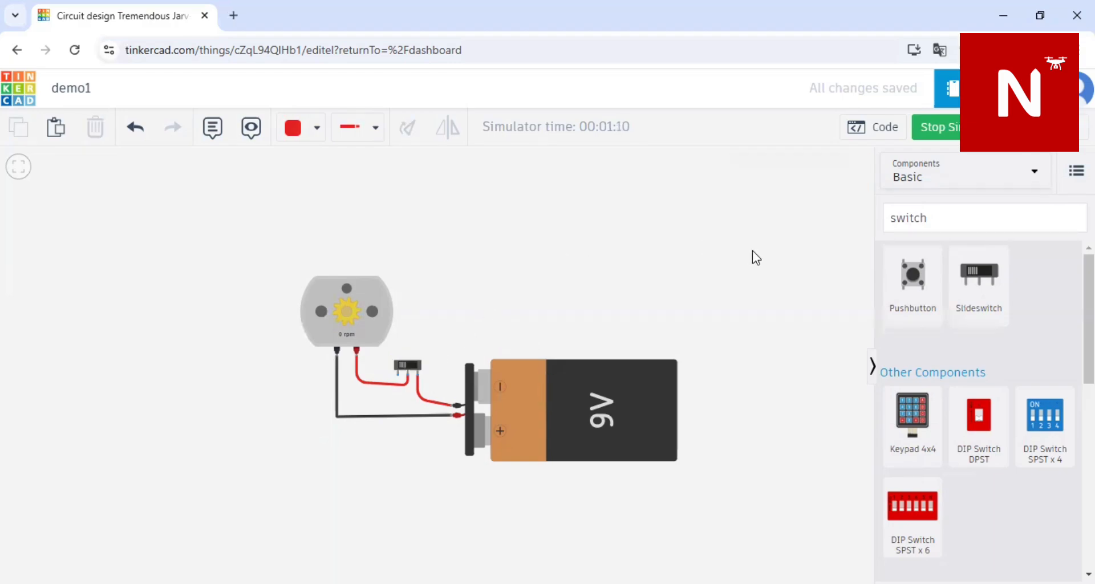
{"action": "scroll", "coordinate": [972, 334], "scroll_direction": "down", "scroll_amount": 5}
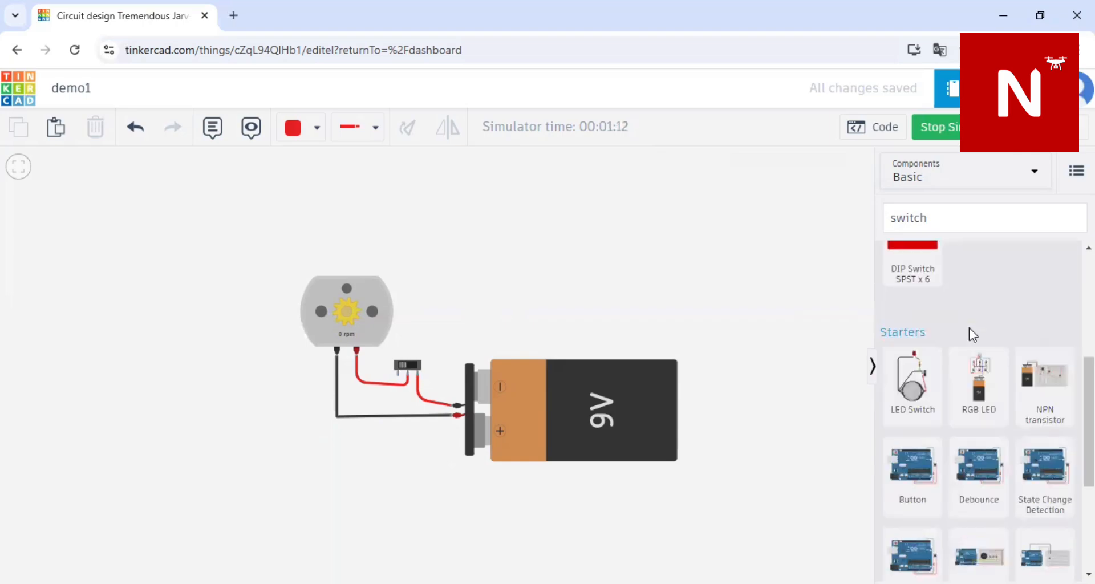
{"action": "scroll", "coordinate": [972, 334], "scroll_direction": "up", "scroll_amount": 1}
{"action": "scroll", "coordinate": [969, 328], "scroll_direction": "up", "scroll_amount": 4}
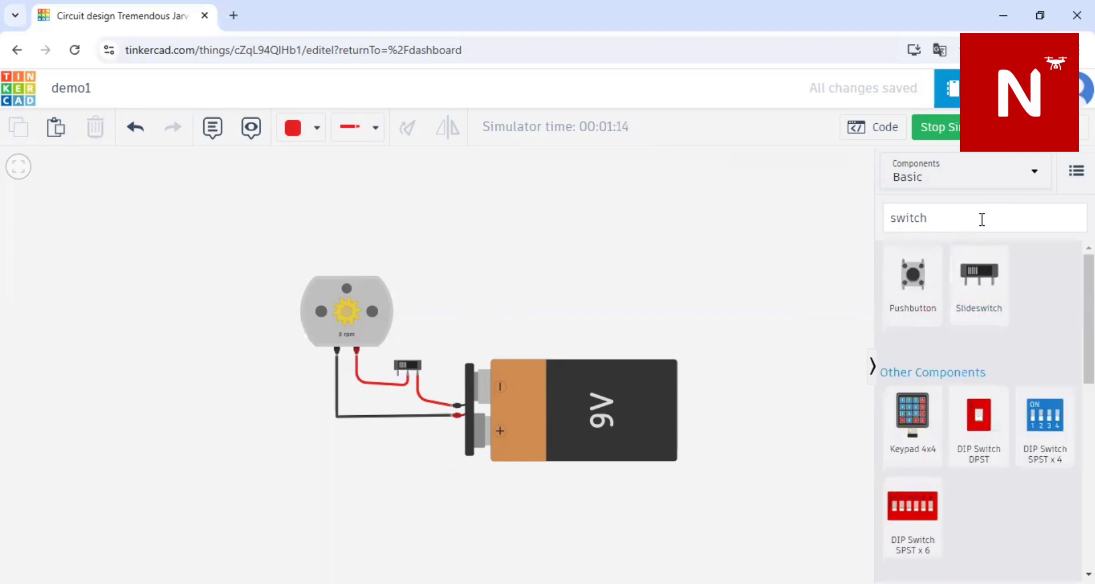
Step: Delete the DC motor, the slideswitch and the 9V battery to empty the workspace
{"action": "left_click", "coordinate": [352, 321]}
{"action": "left_click", "coordinate": [94, 127]}
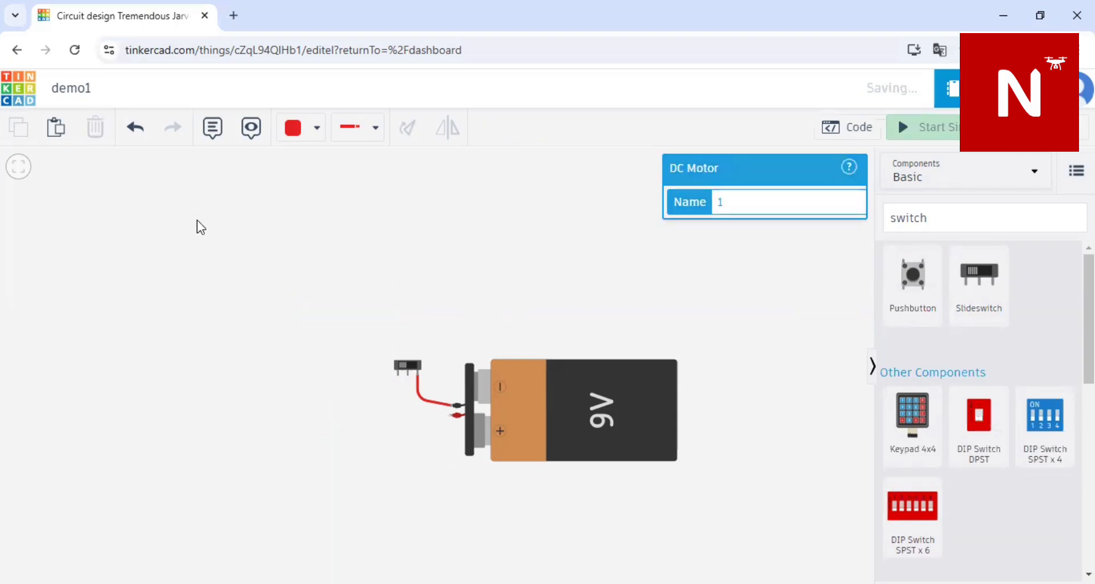
{"action": "left_click", "coordinate": [412, 367]}
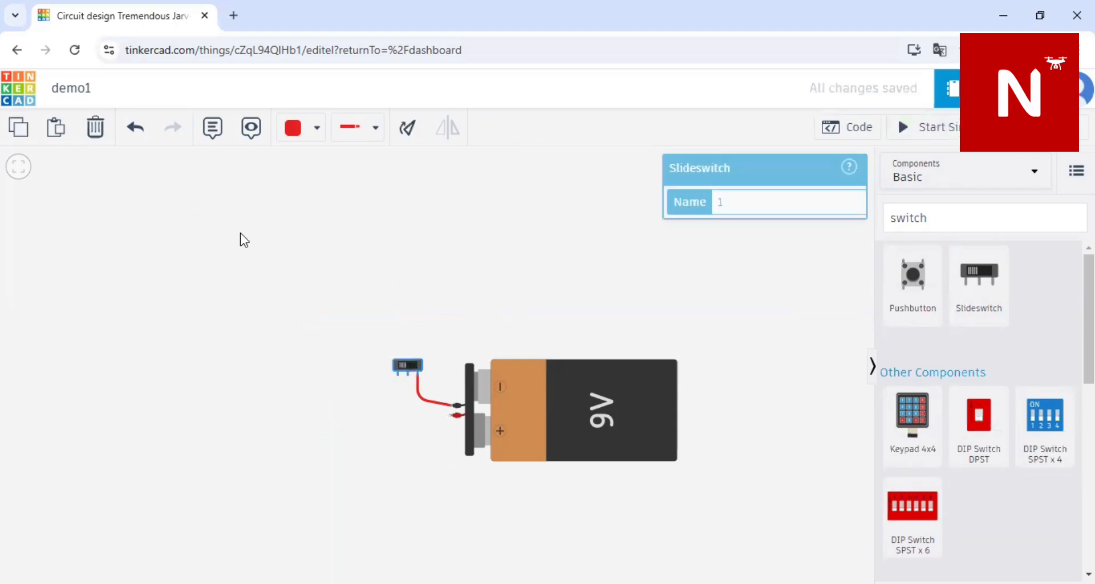
{"action": "left_click", "coordinate": [94, 127]}
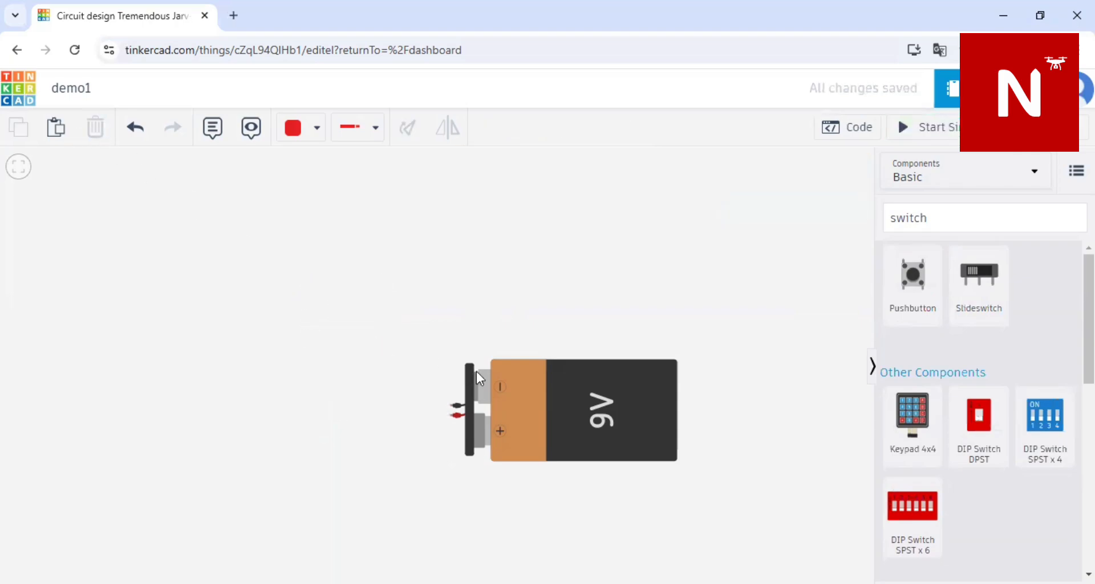
{"action": "left_click", "coordinate": [554, 390]}
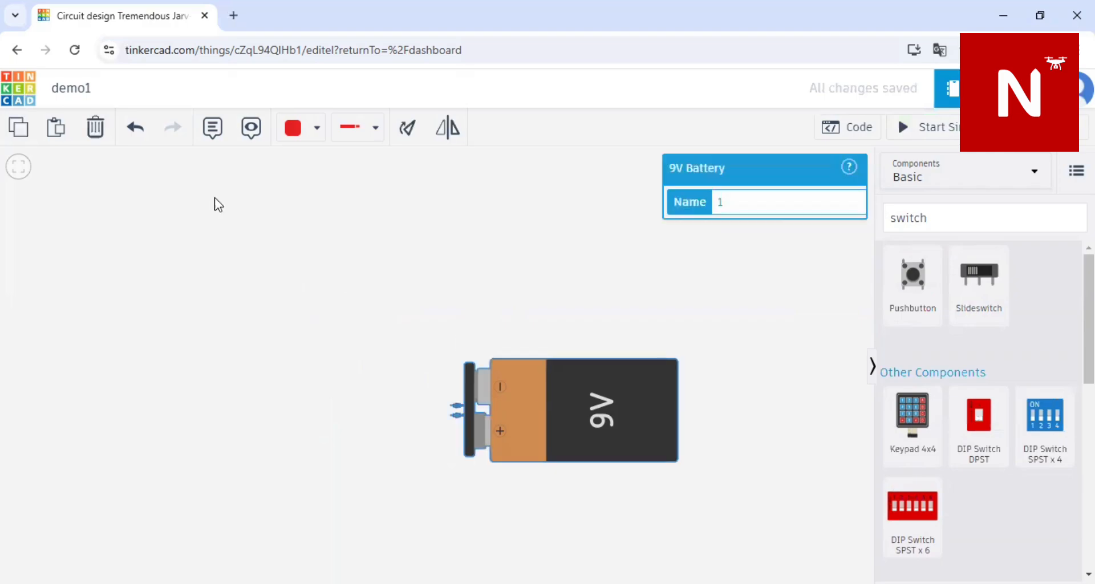
{"action": "left_click", "coordinate": [95, 129]}
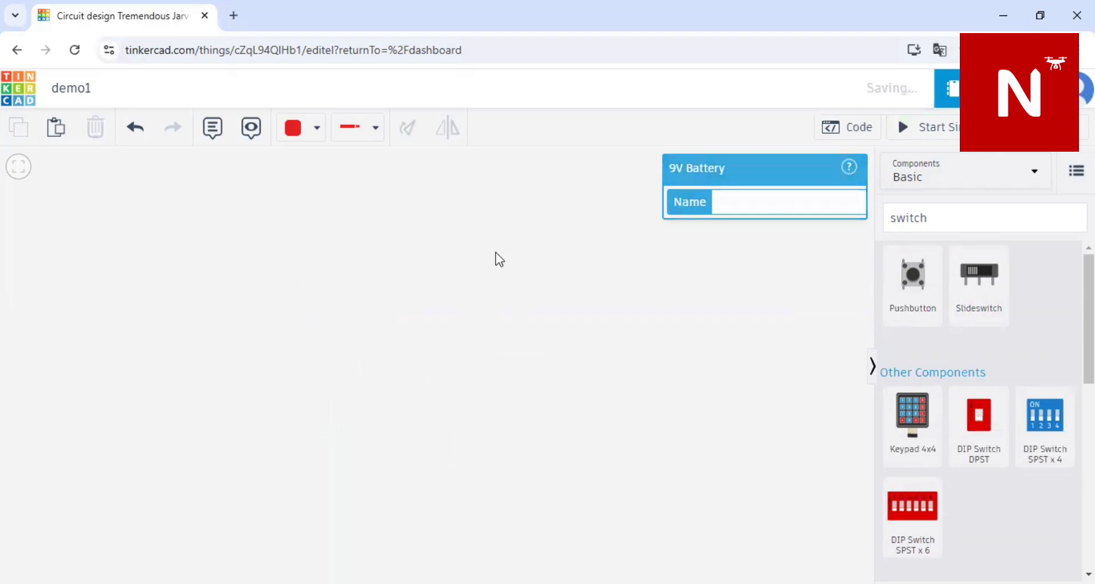
Step: Clear the component search, find the Arduino Uno R3 among the Basic components and place it in the middle of the workspace
{"action": "left_click", "coordinate": [988, 166]}
{"action": "left_click", "coordinate": [948, 189]}
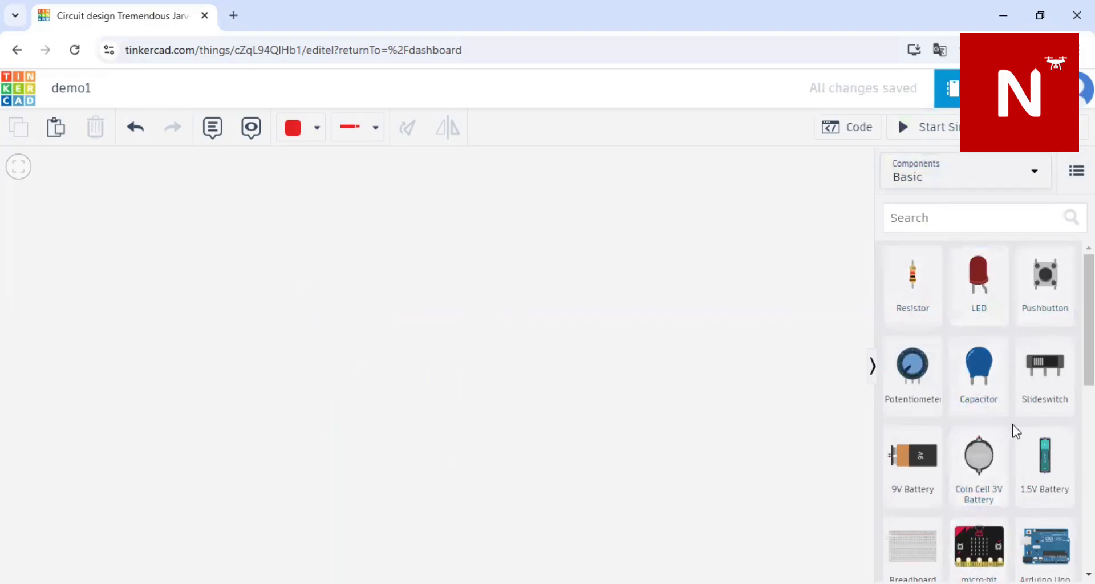
{"action": "scroll", "coordinate": [1014, 430], "scroll_direction": "down", "scroll_amount": 3}
{"action": "scroll", "coordinate": [1011, 424], "scroll_direction": "down", "scroll_amount": 7}
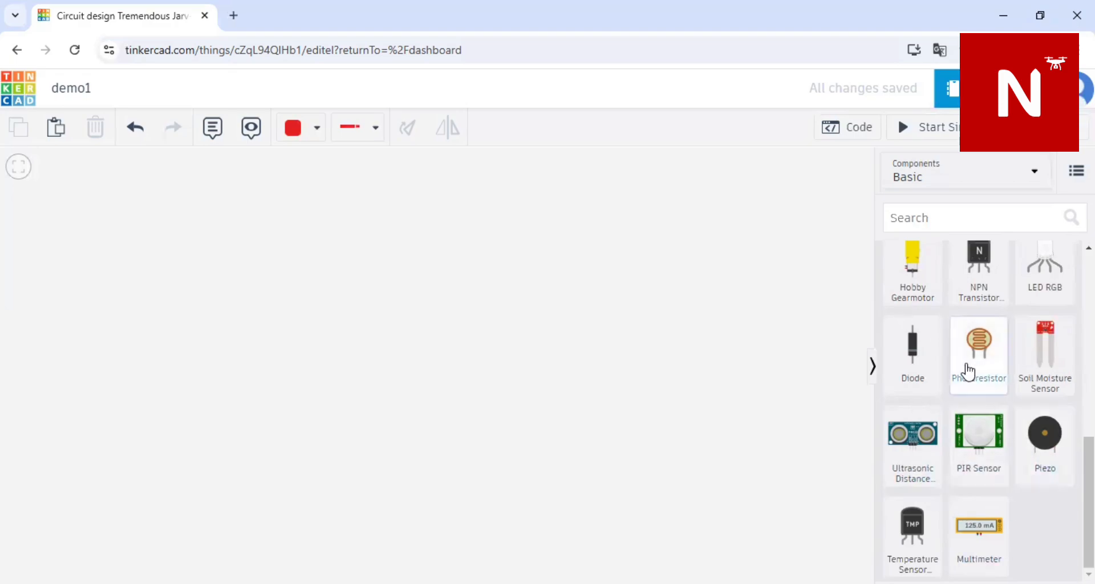
{"action": "scroll", "coordinate": [967, 372], "scroll_direction": "up", "scroll_amount": 4}
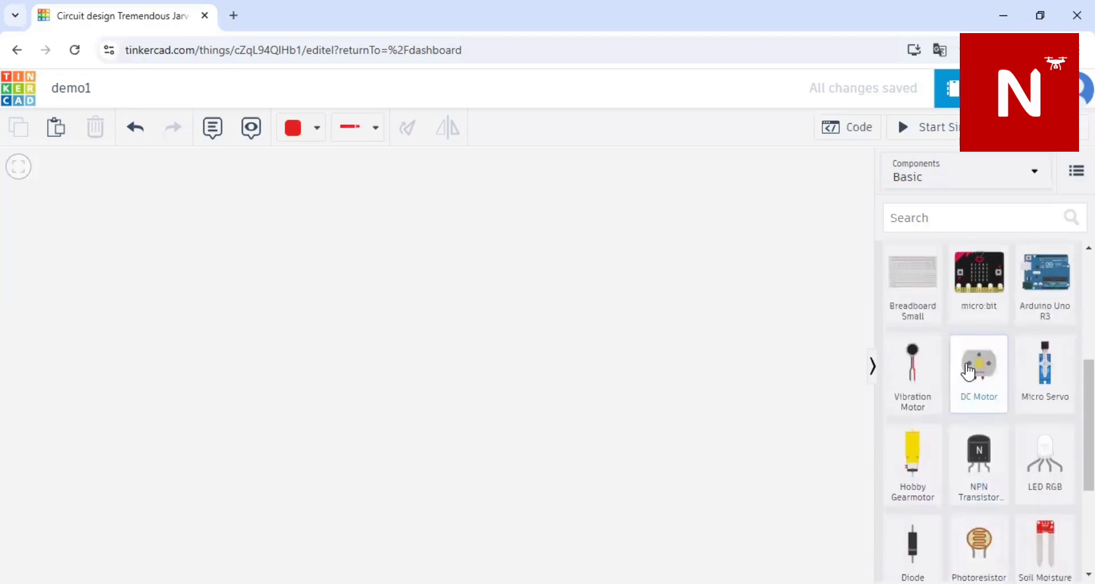
{"action": "scroll", "coordinate": [967, 372], "scroll_direction": "up", "scroll_amount": 3}
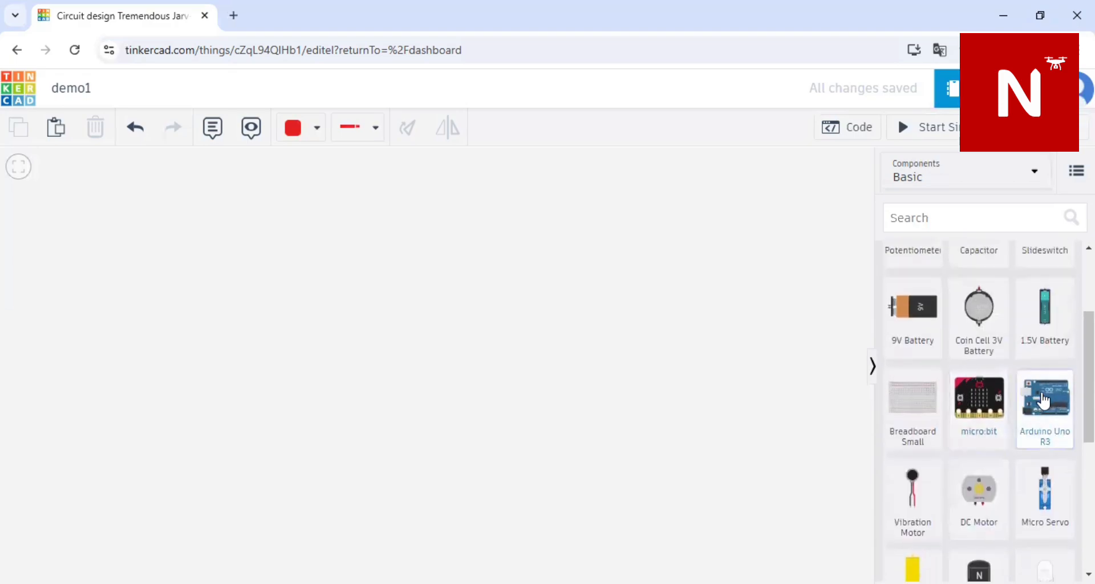
{"action": "left_click_drag", "start_coordinate": [1044, 401], "coordinate": [480, 350]}
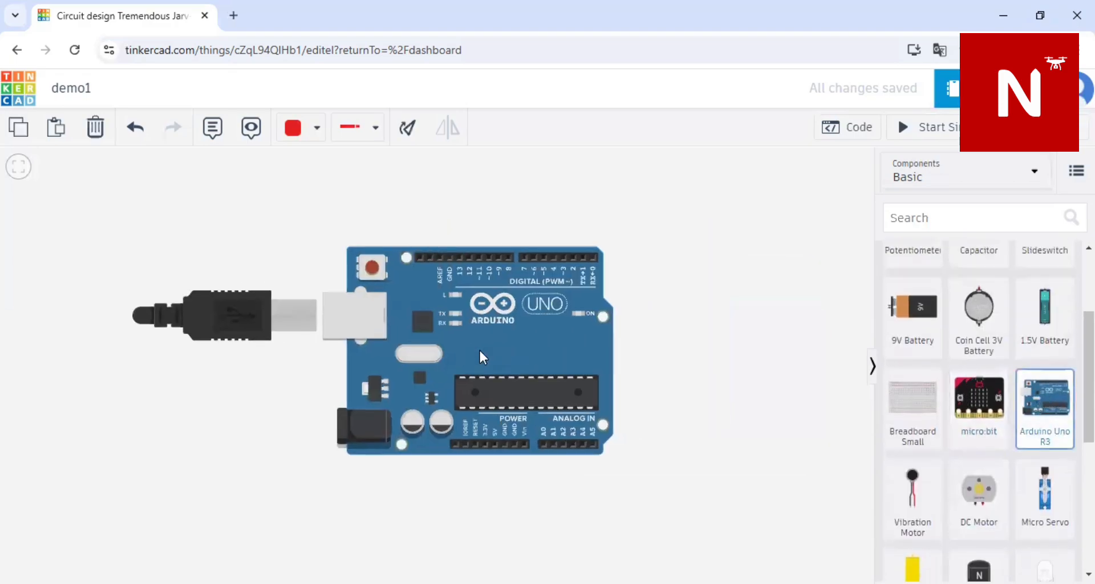
{"action": "left_click", "coordinate": [716, 305]}
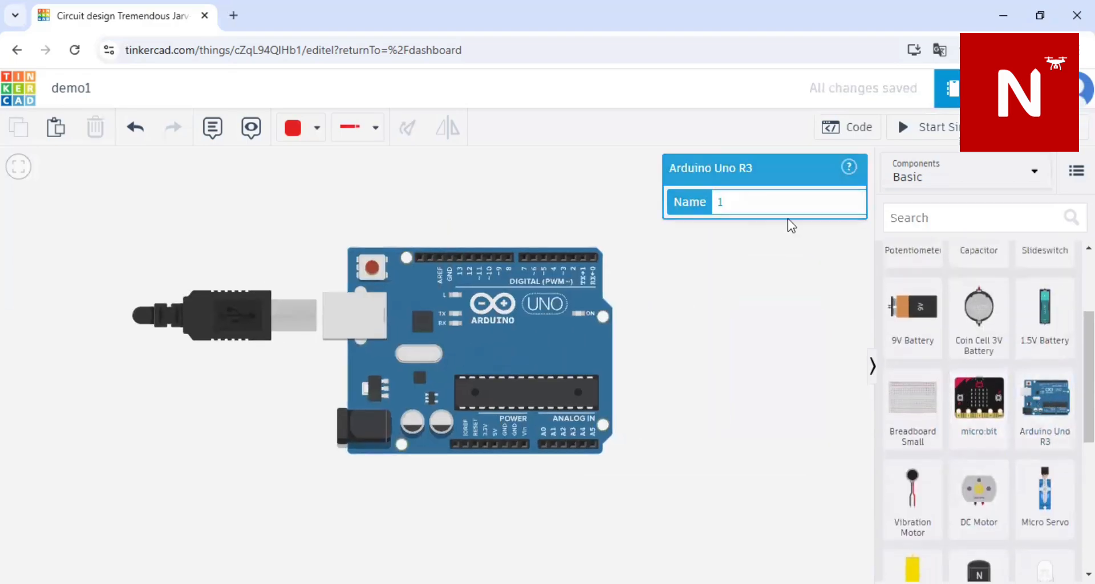
Step: Examine the default block code of the Arduino Uno R3, closing the code editor when done
{"action": "left_click", "coordinate": [836, 142]}
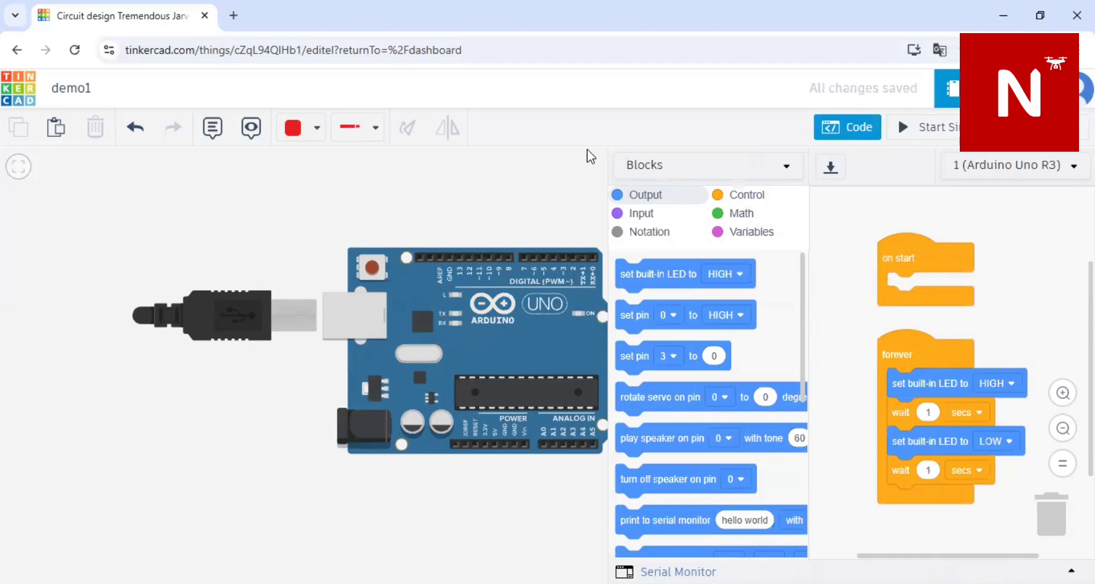
{"action": "left_click", "coordinate": [488, 177]}
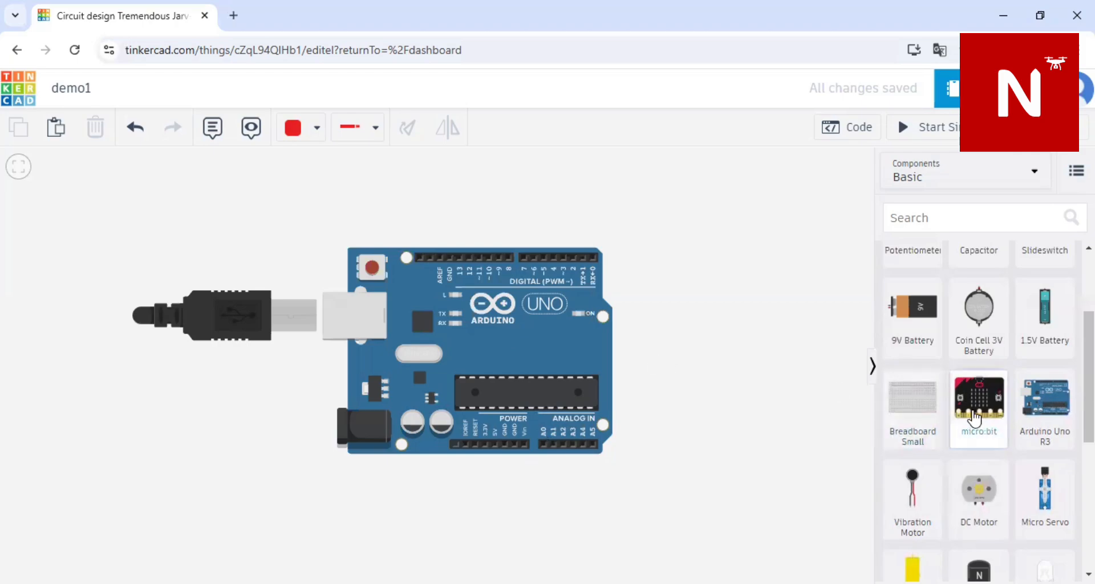
Step: Place a micro:bit to the right of the Arduino Uno R3 and open its block code
{"action": "left_click_drag", "start_coordinate": [978, 399], "coordinate": [734, 375]}
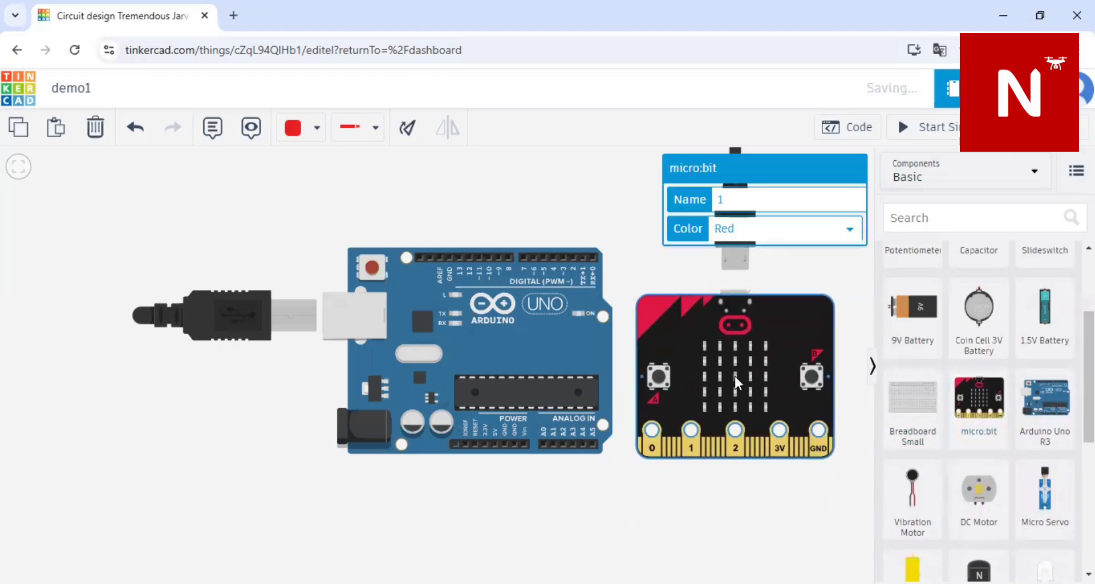
{"action": "left_click", "coordinate": [764, 287]}
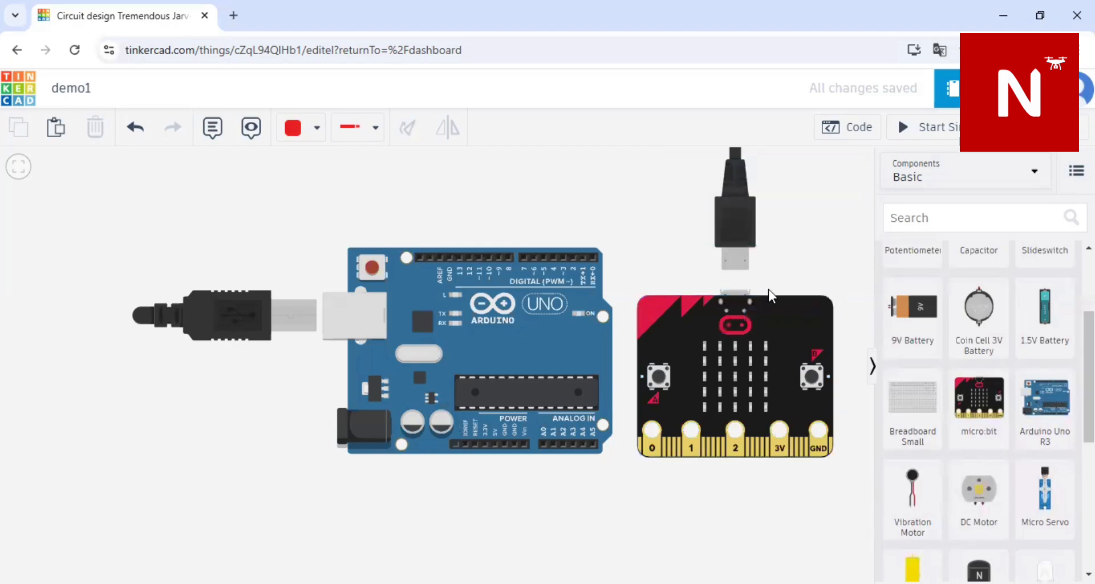
{"action": "left_click", "coordinate": [764, 307]}
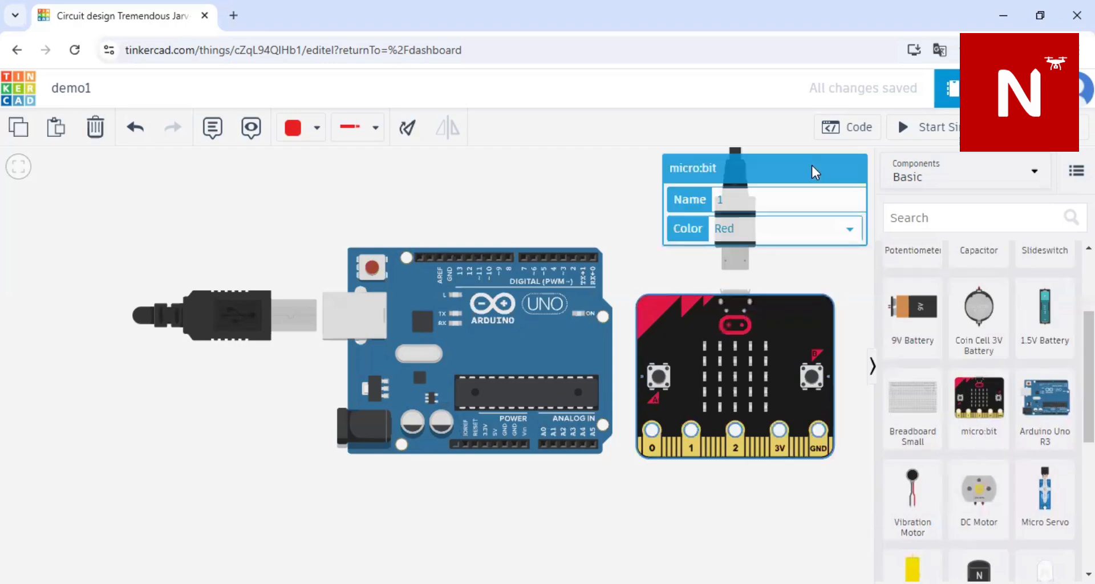
{"action": "left_click", "coordinate": [846, 129]}
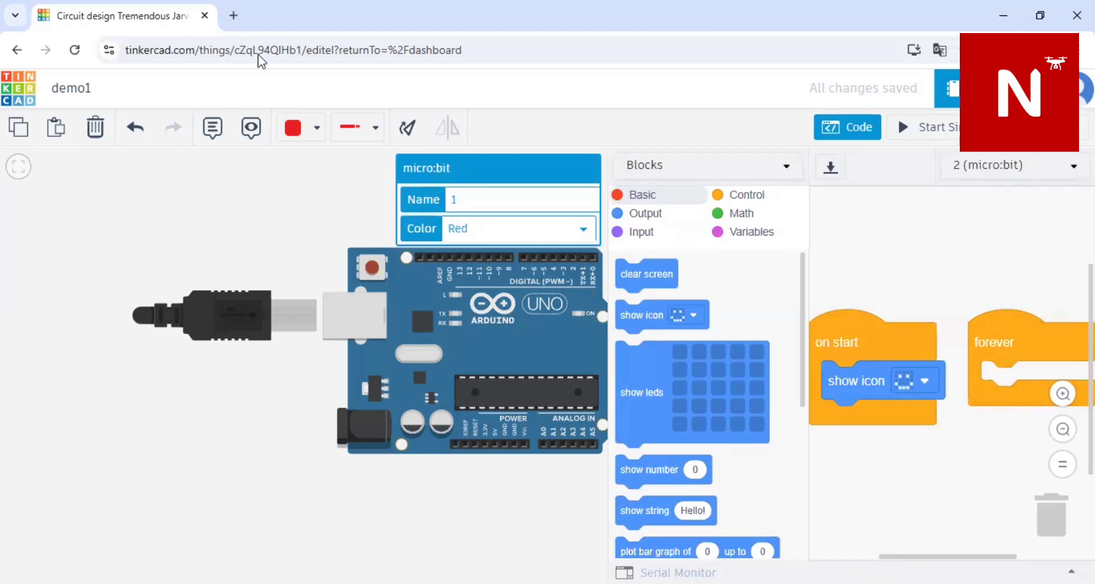
{"action": "key", "text": "alt+Tab"}
Step: Move the micro:bit's "on start" block higher in the code area and set its "show icon" block to the heart
{"action": "left_click_drag", "start_coordinate": [861, 337], "coordinate": [863, 214]}
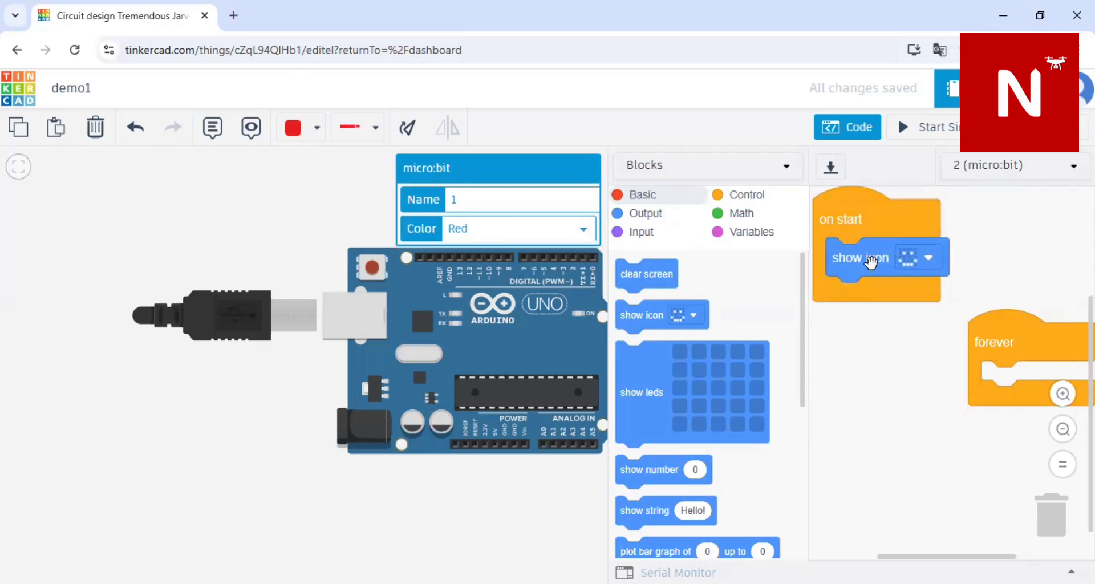
{"action": "left_click", "coordinate": [929, 262]}
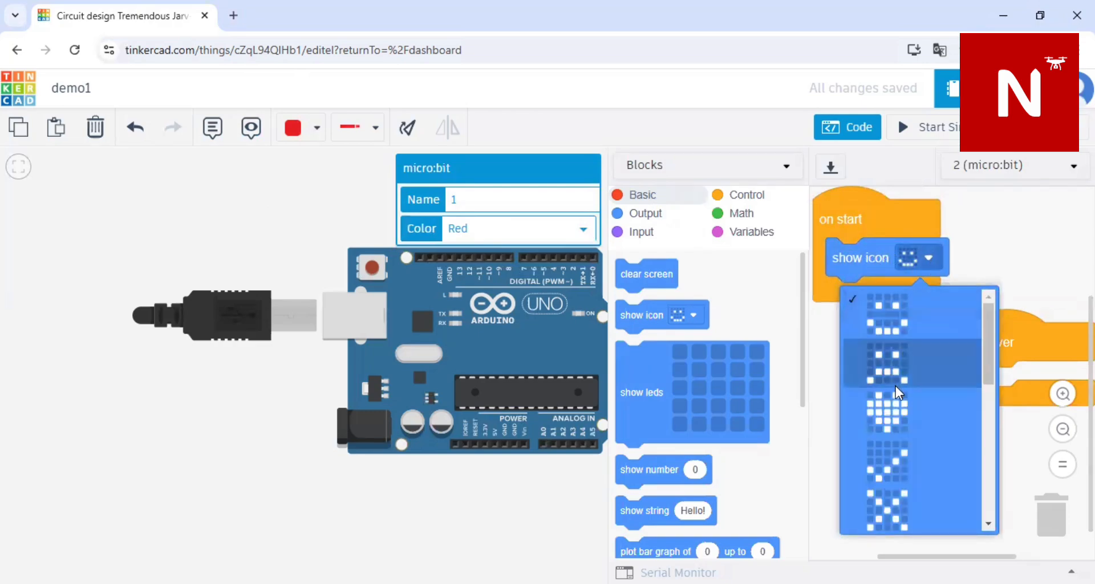
{"action": "left_click", "coordinate": [887, 419]}
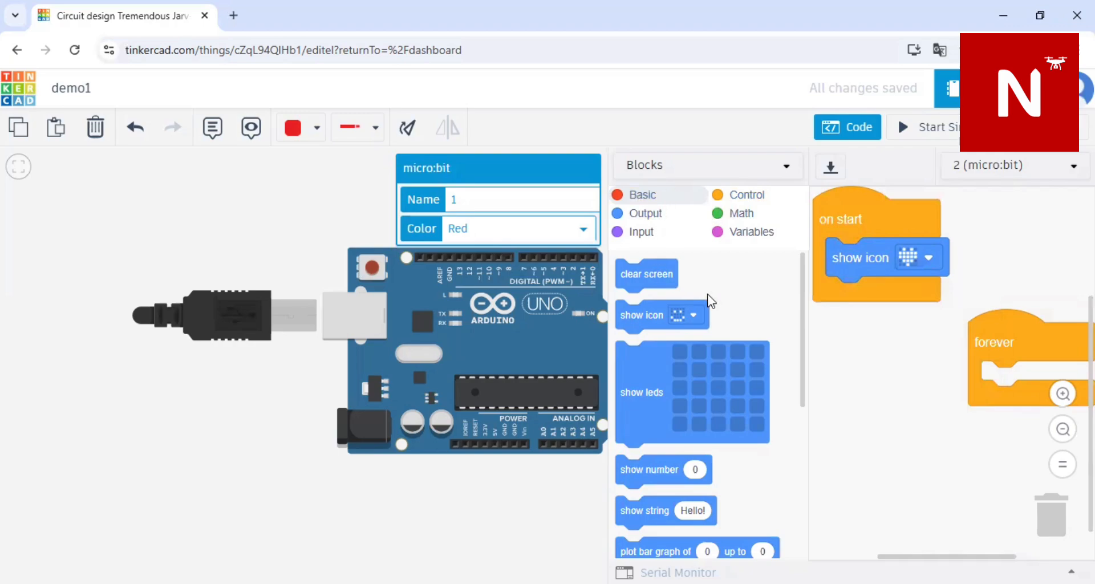
Step: Examine the blocks available for the micro:bit in the Basic, Control, Output, Math, Input and Variables categories
{"action": "scroll", "coordinate": [708, 402], "scroll_direction": "down", "scroll_amount": 3}
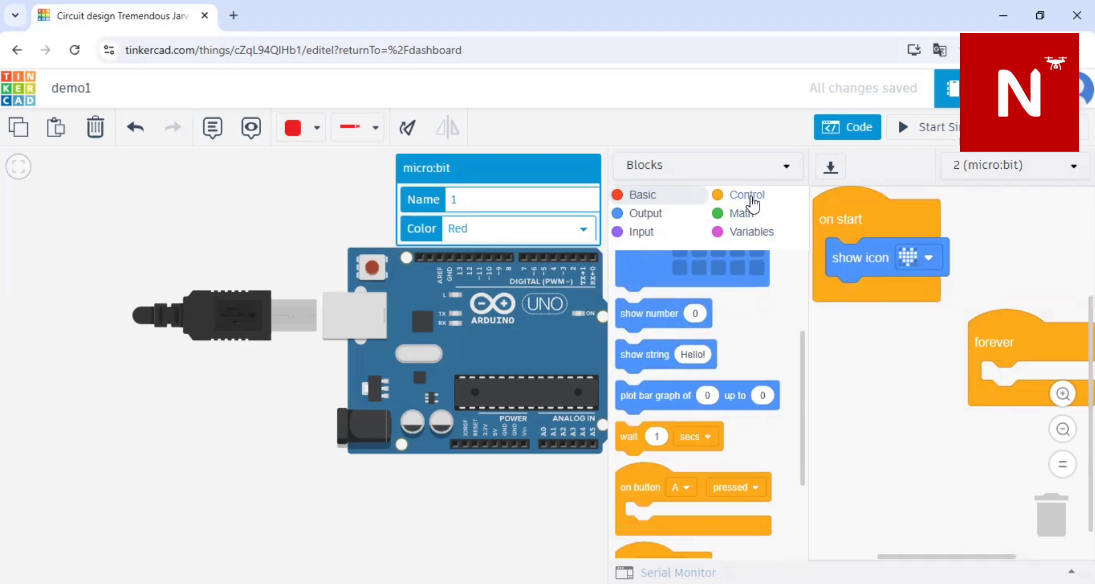
{"action": "left_click", "coordinate": [751, 197]}
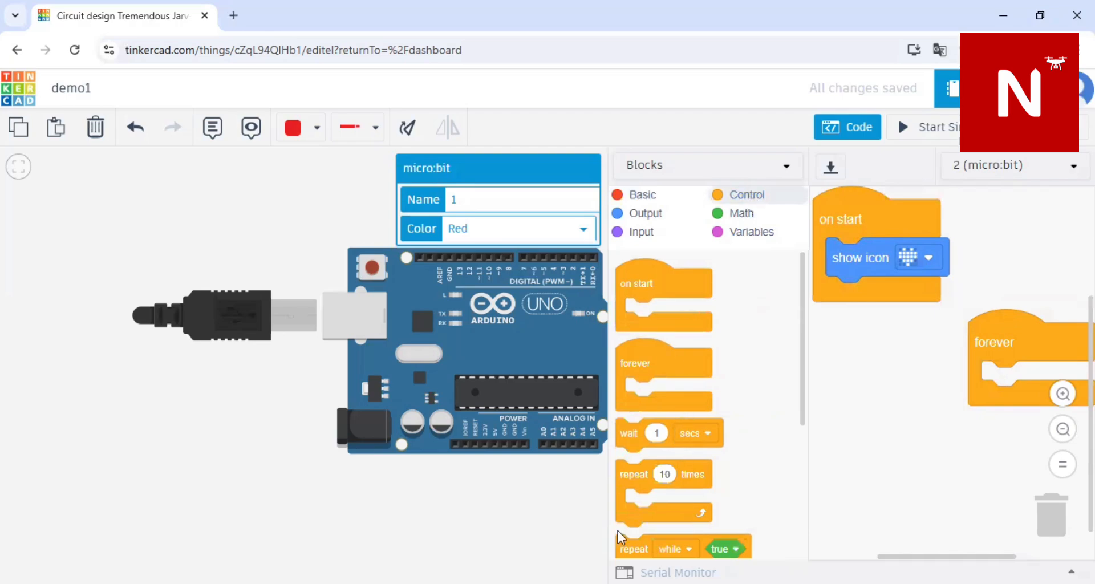
{"action": "scroll", "coordinate": [706, 505], "scroll_direction": "down", "scroll_amount": 2}
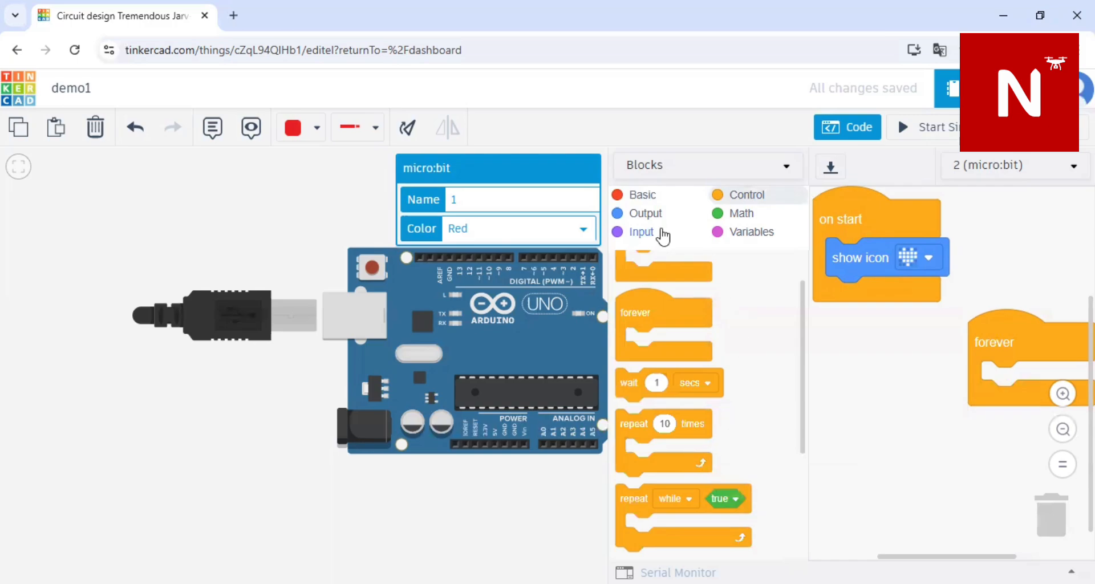
{"action": "left_click", "coordinate": [652, 219]}
{"action": "left_click", "coordinate": [736, 214]}
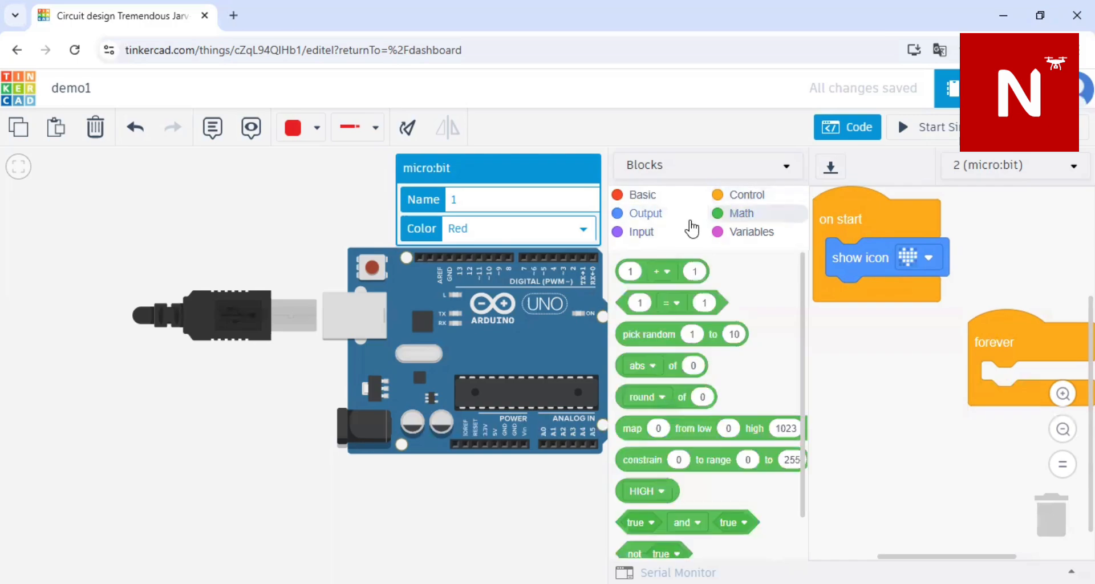
{"action": "left_click", "coordinate": [654, 237]}
{"action": "left_click", "coordinate": [732, 236]}
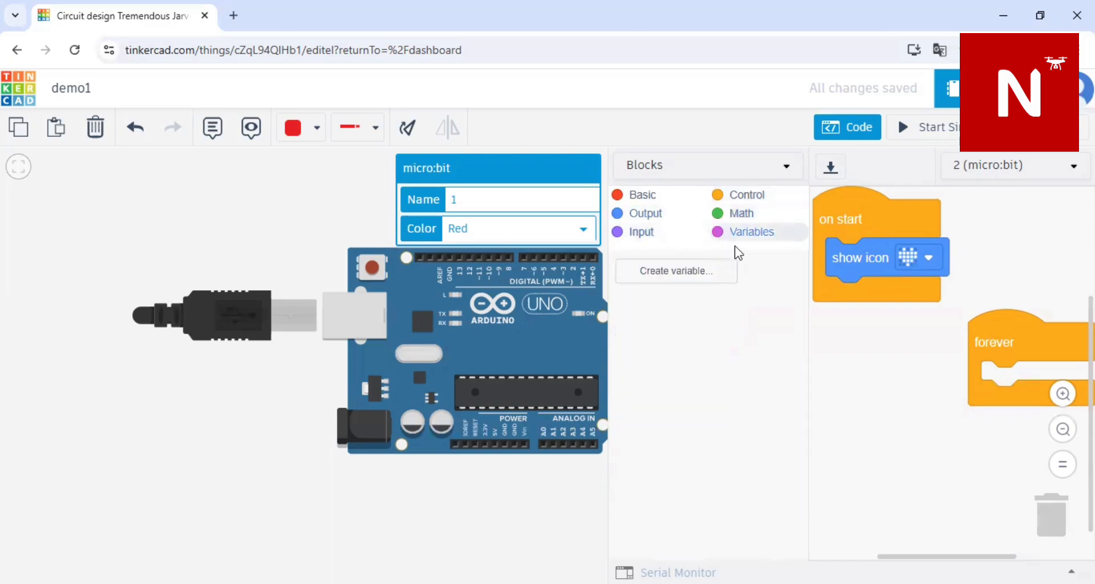
{"action": "left_click", "coordinate": [637, 235]}
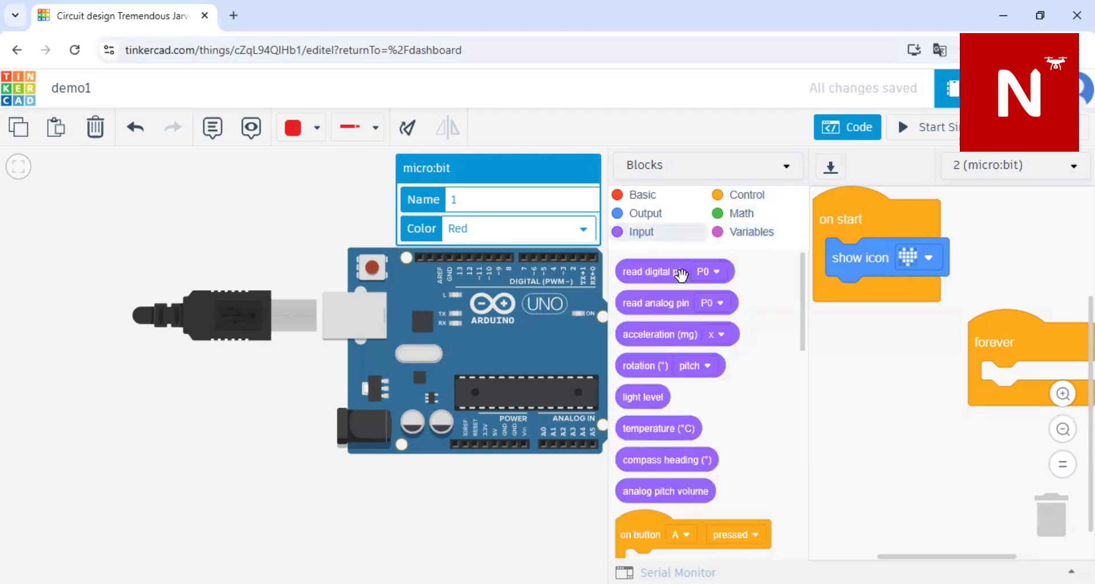
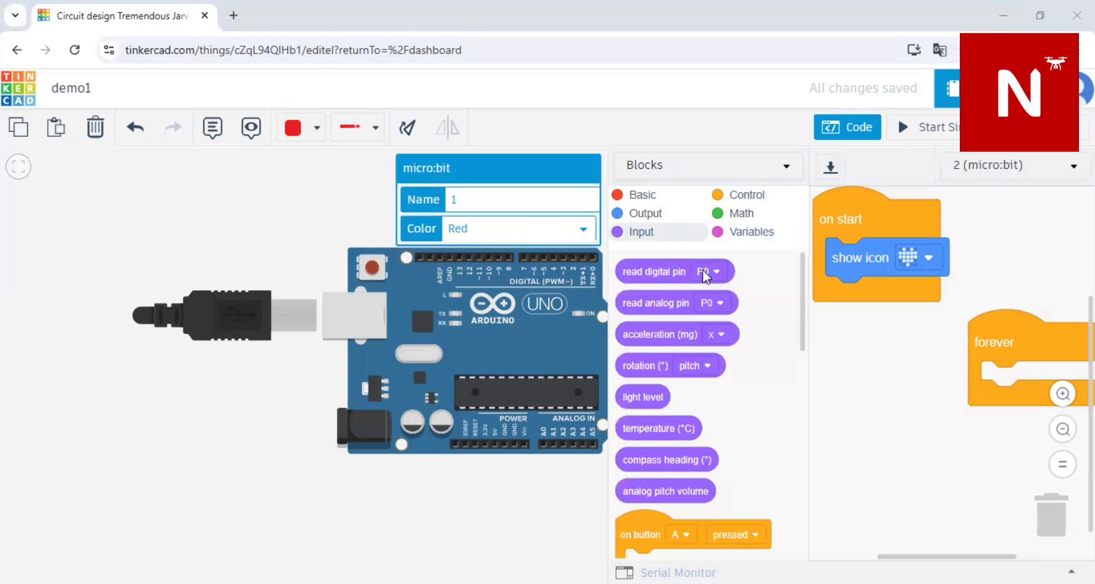
{"action": "left_click", "coordinate": [644, 196]}
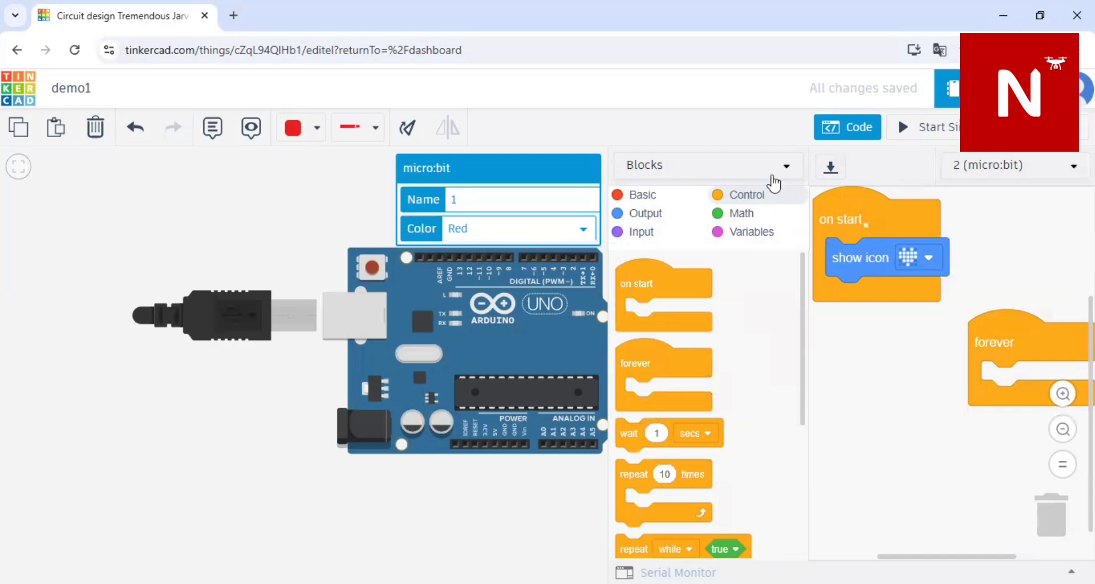
{"action": "left_click", "coordinate": [654, 202]}
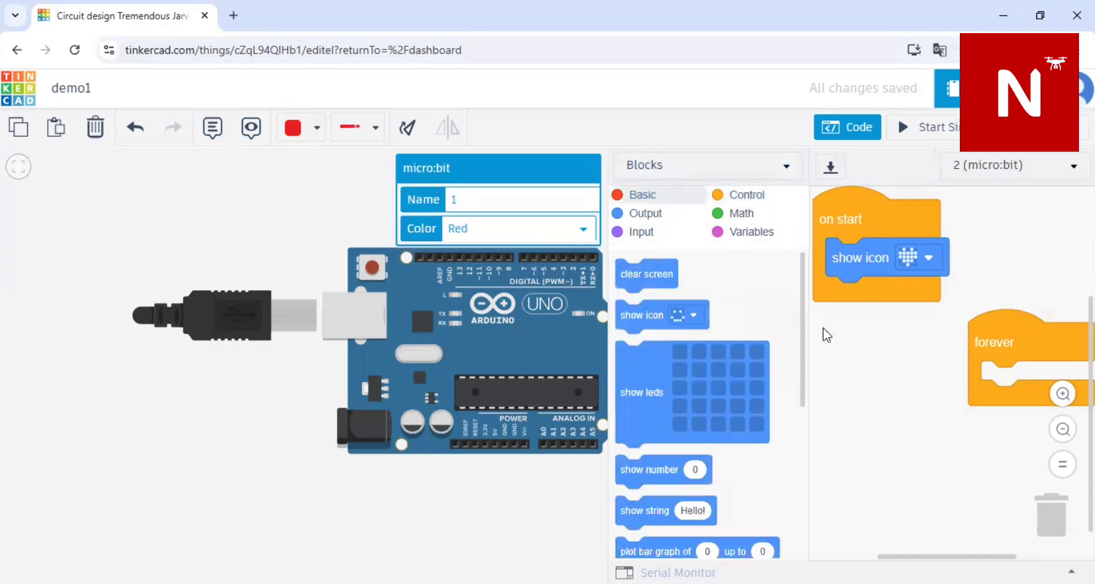
Step: Add a wait block under the heart "show icon" block in "on start" and set it to 5 secs
{"action": "scroll", "coordinate": [686, 456], "scroll_direction": "down", "scroll_amount": 3}
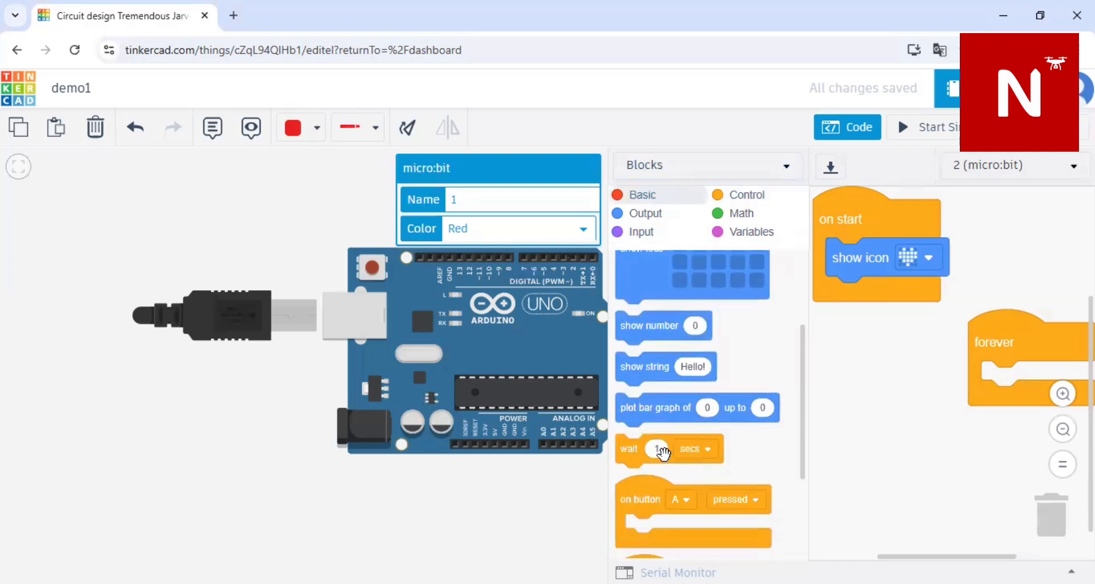
{"action": "left_click", "coordinate": [663, 453]}
{"action": "left_click_drag", "start_coordinate": [629, 456], "coordinate": [844, 298]}
{"action": "left_click", "coordinate": [878, 296]}
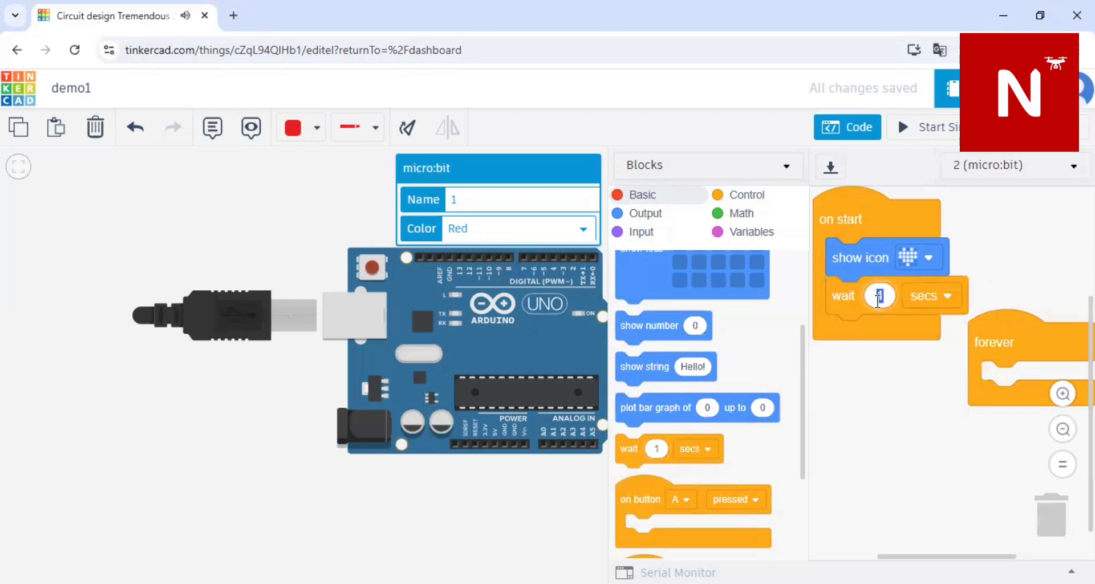
{"action": "type", "text": "5"}
Step: Append a "clear screen" block and a "wait 1 secs" block to the end of "on start"
{"action": "scroll", "coordinate": [748, 361], "scroll_direction": "up", "scroll_amount": 3}
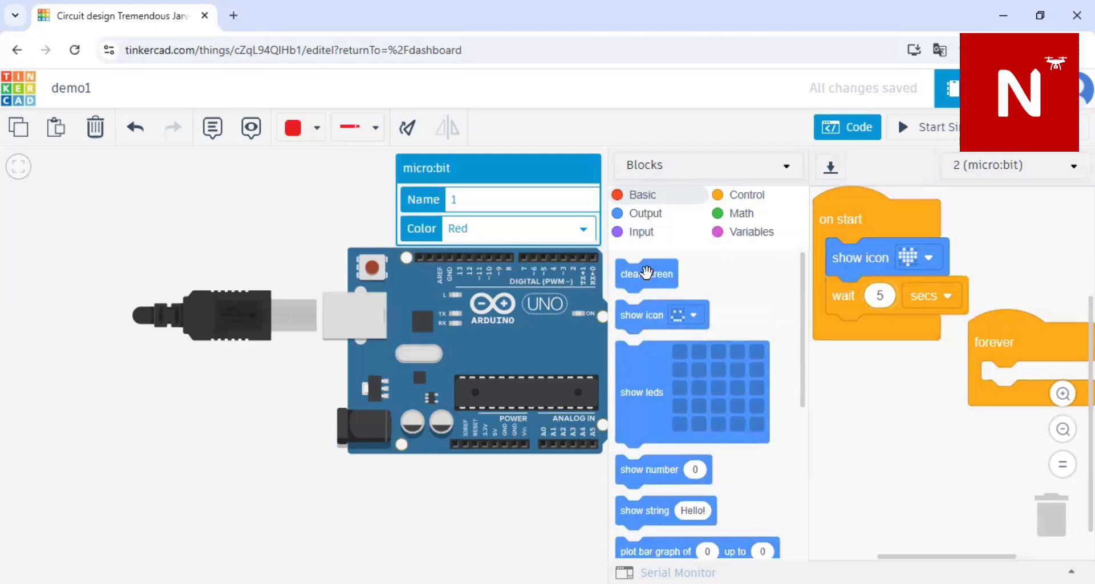
{"action": "left_click_drag", "start_coordinate": [646, 273], "coordinate": [855, 342]}
{"action": "scroll", "coordinate": [639, 464], "scroll_direction": "down", "scroll_amount": 3}
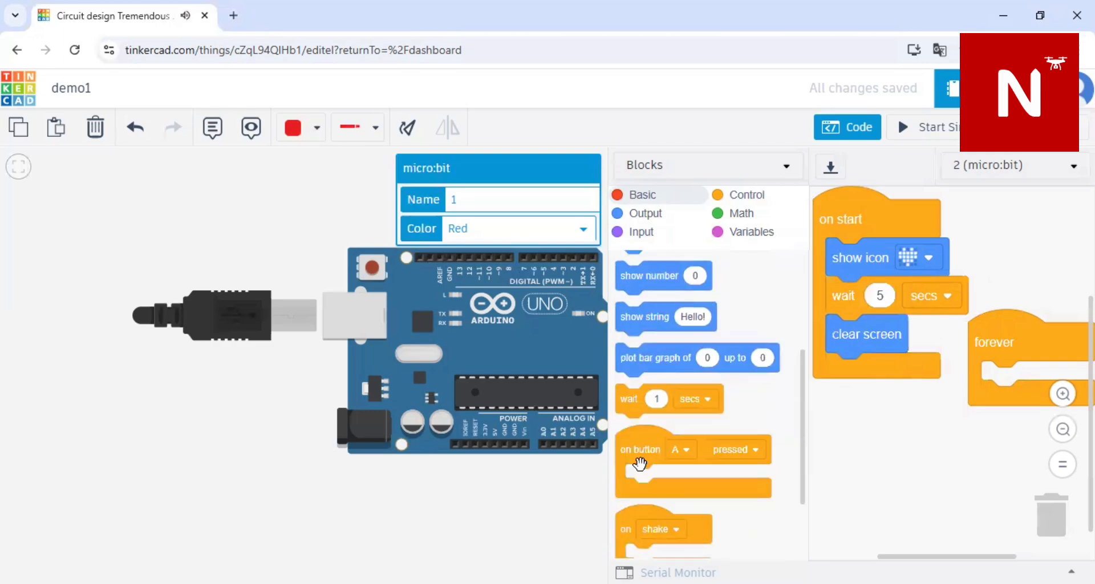
{"action": "left_click_drag", "start_coordinate": [629, 398], "coordinate": [834, 369]}
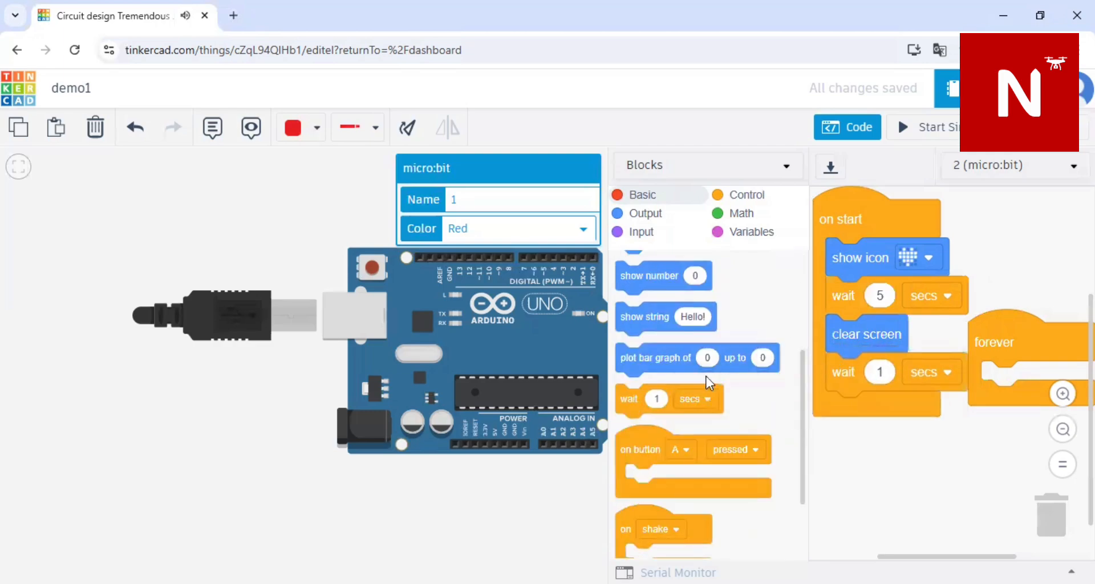
Step: Append a "show leds" block to "on start" and light its middle column and middle row to form a plus sign
{"action": "scroll", "coordinate": [735, 343], "scroll_direction": "up", "scroll_amount": 1}
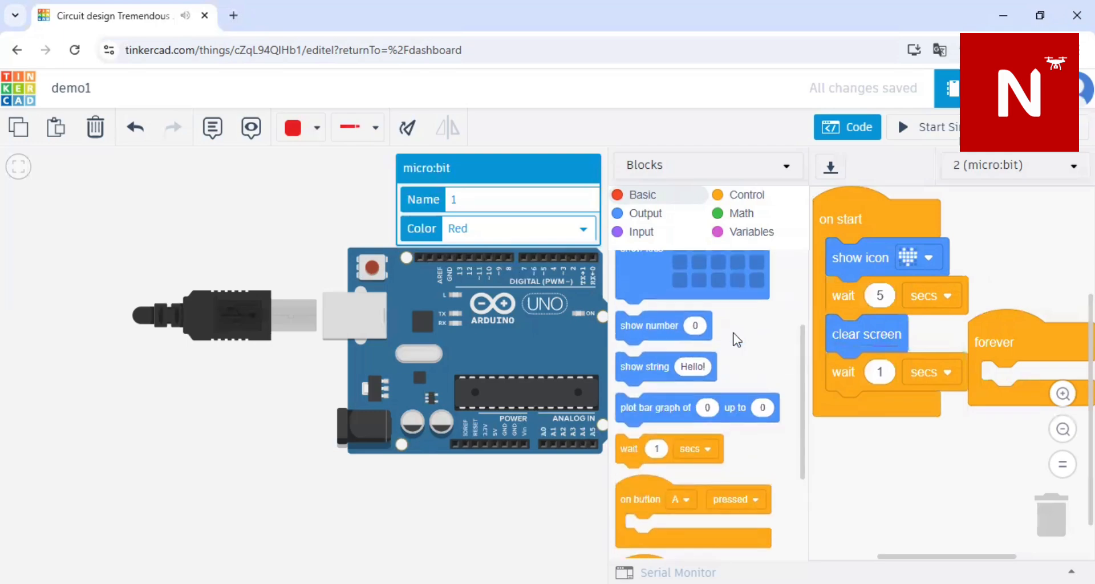
{"action": "scroll", "coordinate": [735, 340], "scroll_direction": "up", "scroll_amount": 2}
{"action": "left_click_drag", "start_coordinate": [700, 322], "coordinate": [842, 461]}
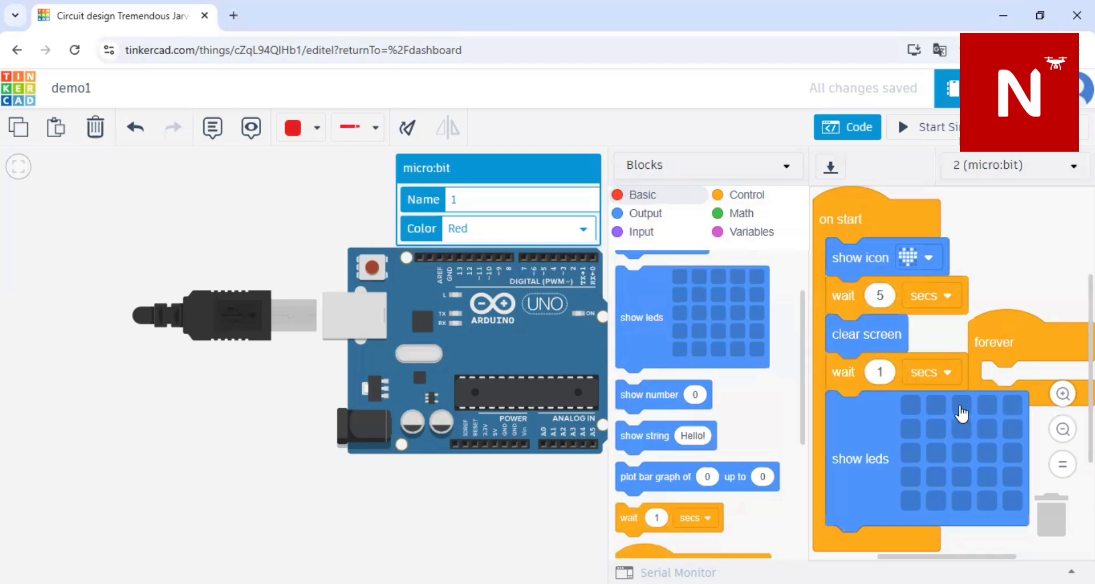
{"action": "mouse_move", "coordinate": [962, 408]}
{"action": "left_mouse_down"}
{"action": "mouse_move", "coordinate": [970, 500]}
{"action": "mouse_move", "coordinate": [960, 476]}
{"action": "mouse_move", "coordinate": [959, 501]}
{"action": "left_mouse_up"}
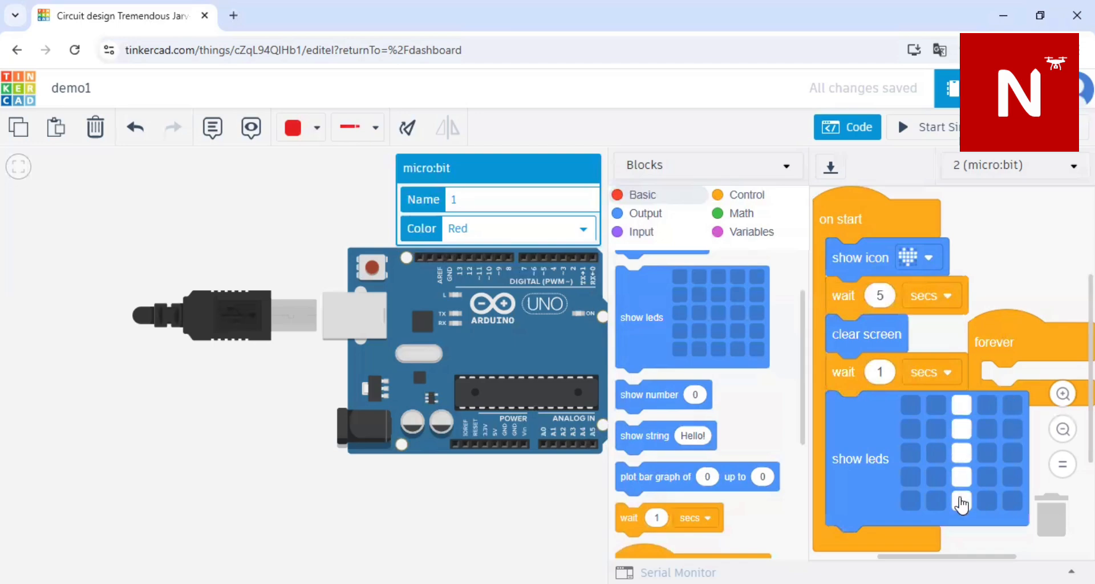
{"action": "left_click", "coordinate": [910, 454]}
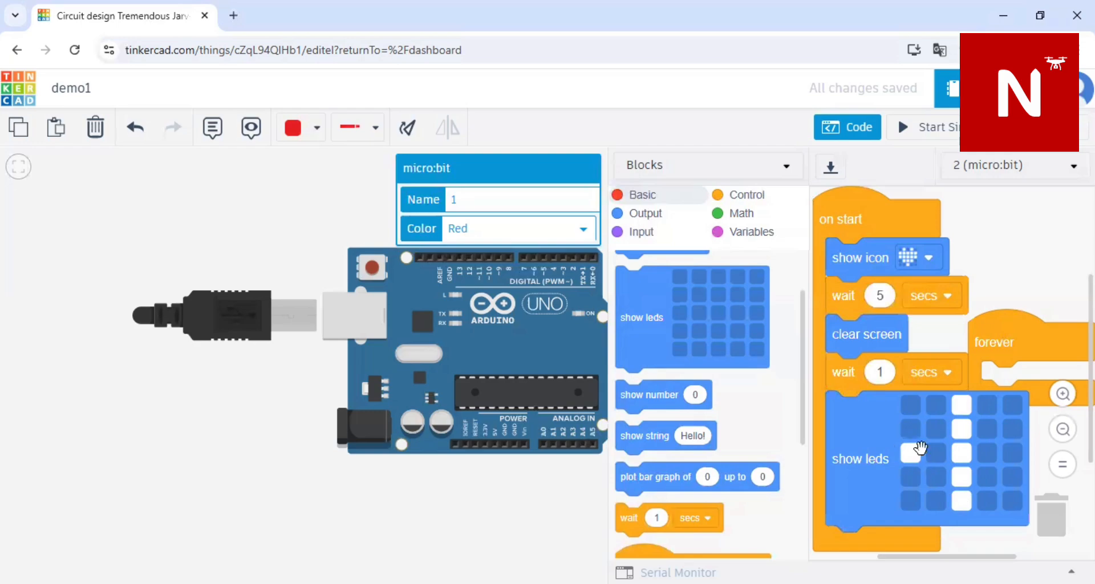
{"action": "left_click", "coordinate": [935, 454]}
{"action": "left_click", "coordinate": [989, 460]}
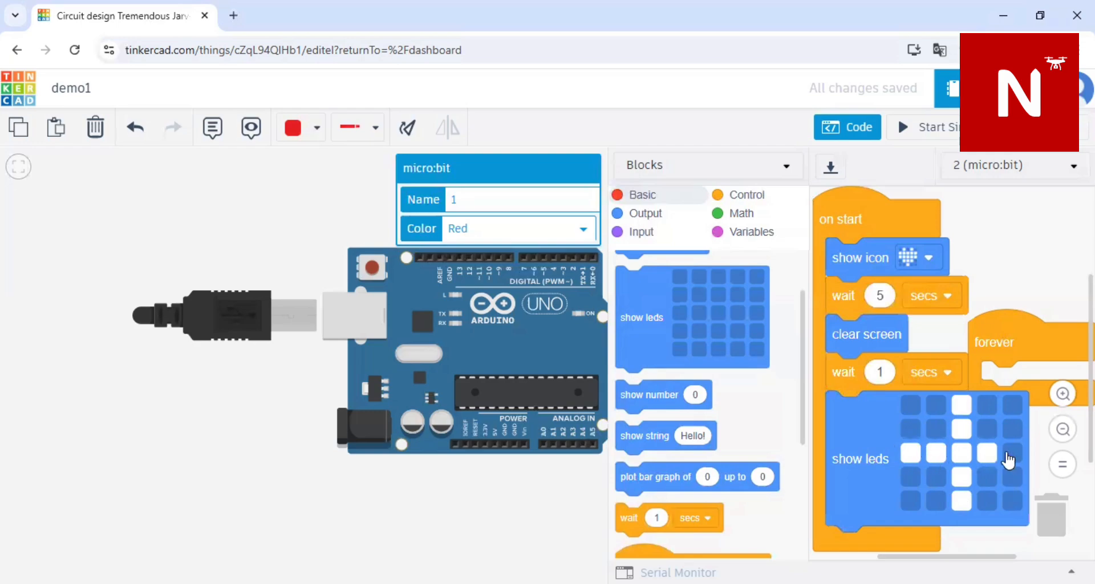
{"action": "left_click", "coordinate": [1010, 455]}
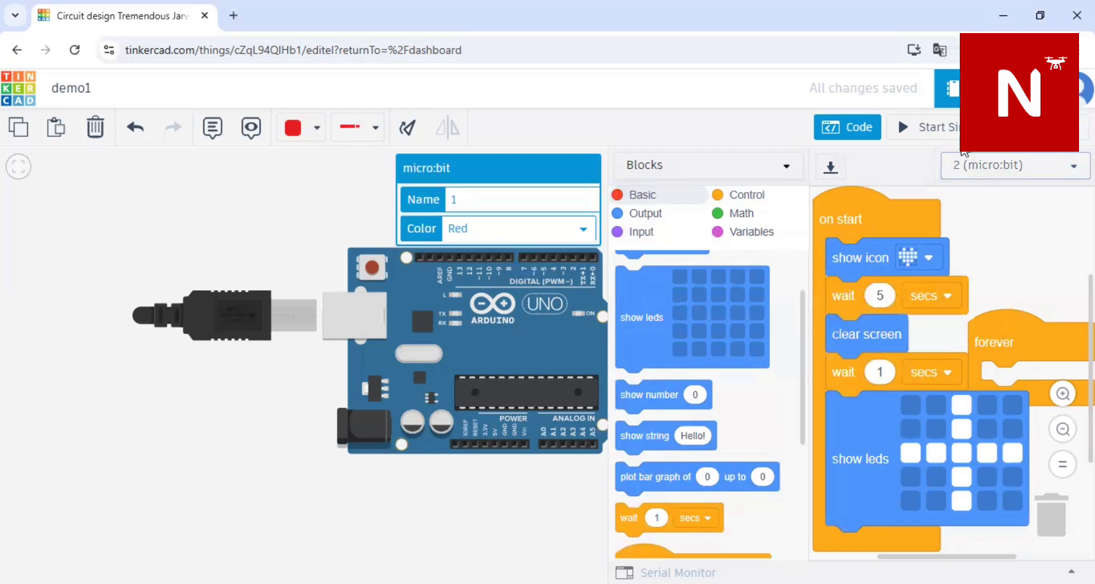
Step: Simulate the "on start" program with the micro:bit in view, watch its LED display and stop the simulation
{"action": "left_click", "coordinate": [947, 131]}
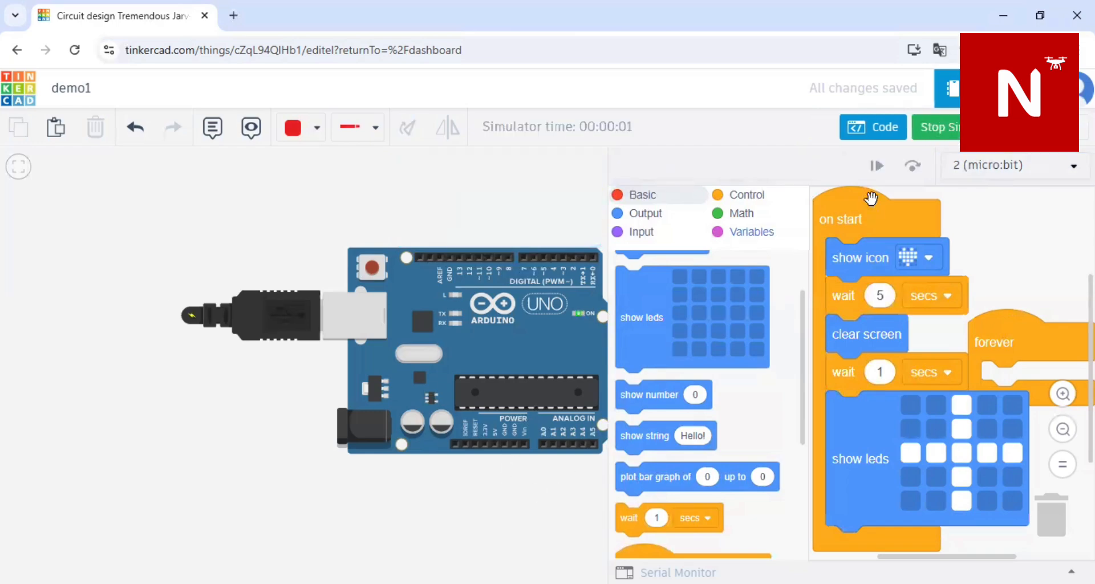
{"action": "left_click", "coordinate": [949, 134]}
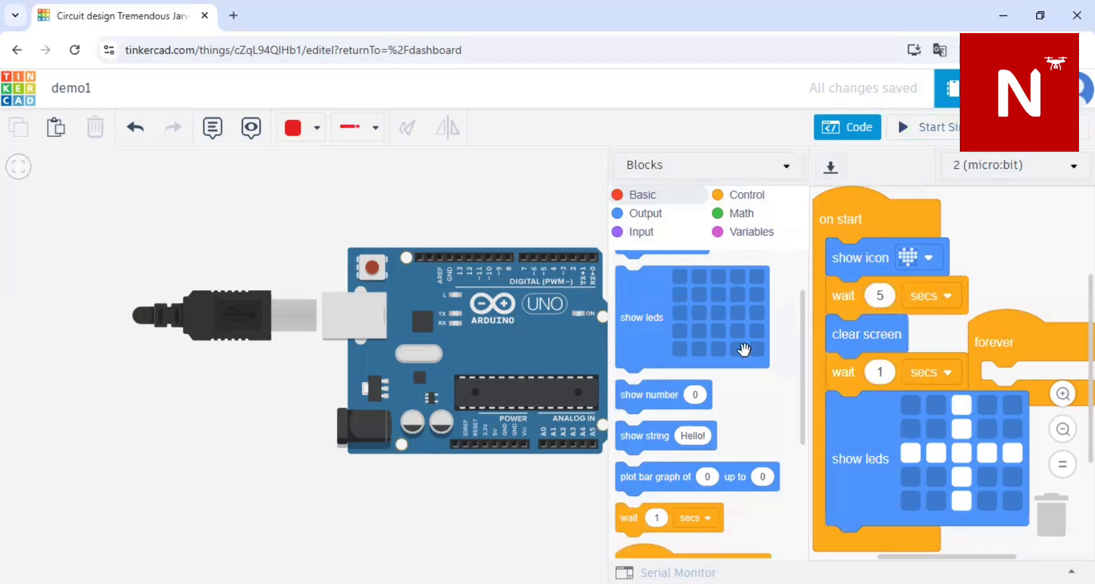
{"action": "left_click_drag", "start_coordinate": [530, 508], "coordinate": [186, 506]}
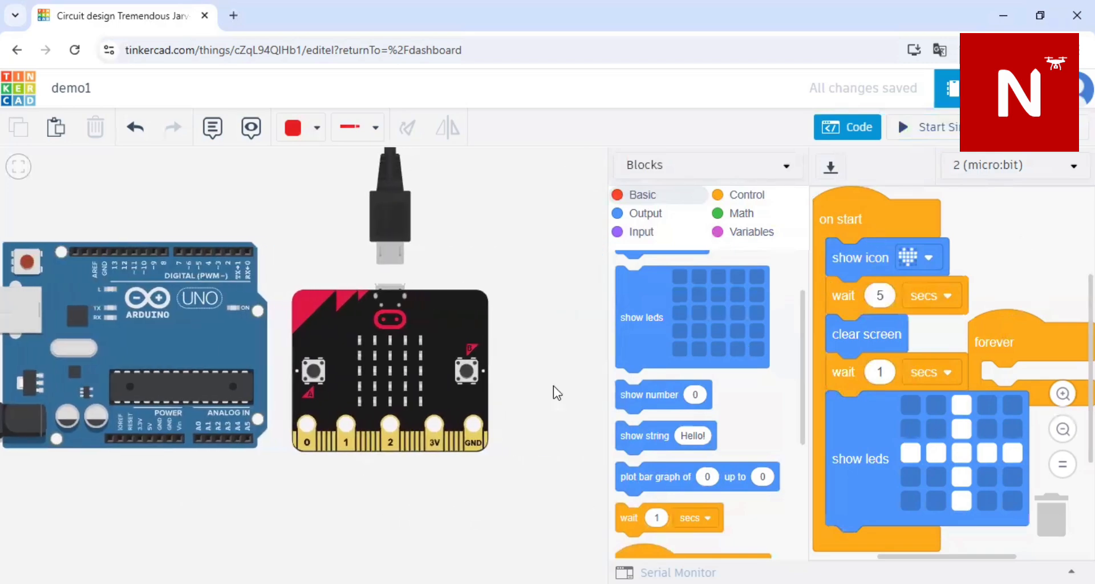
{"action": "left_click", "coordinate": [941, 132]}
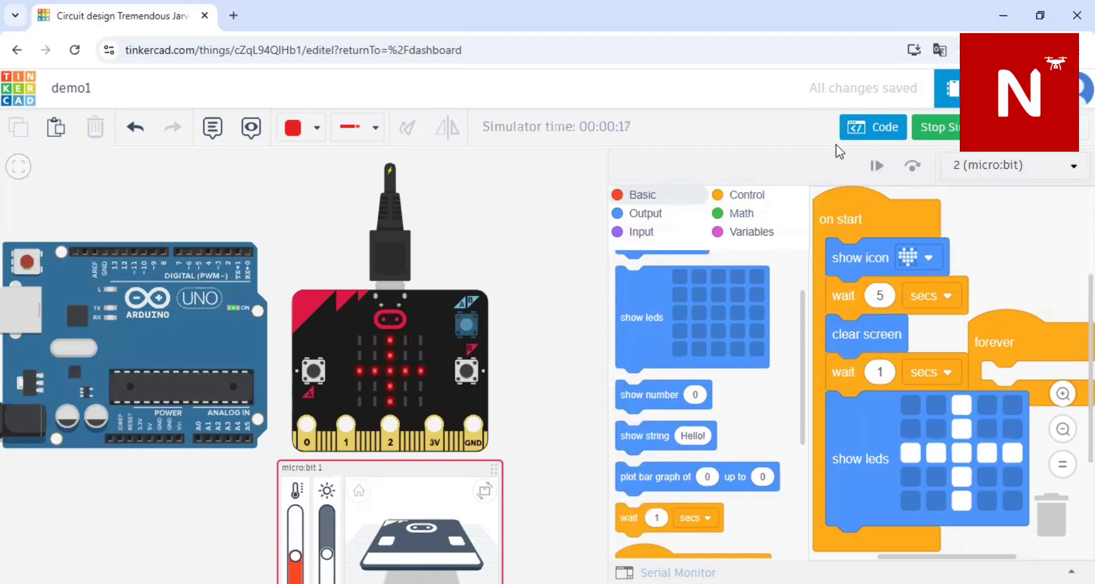
{"action": "left_click", "coordinate": [872, 131]}
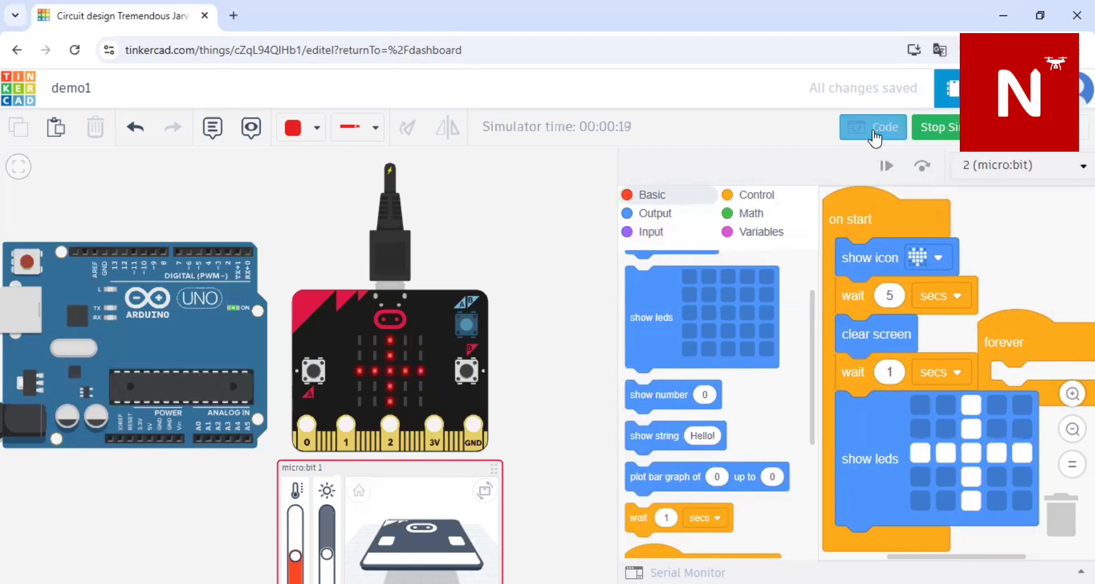
{"action": "left_click", "coordinate": [874, 132]}
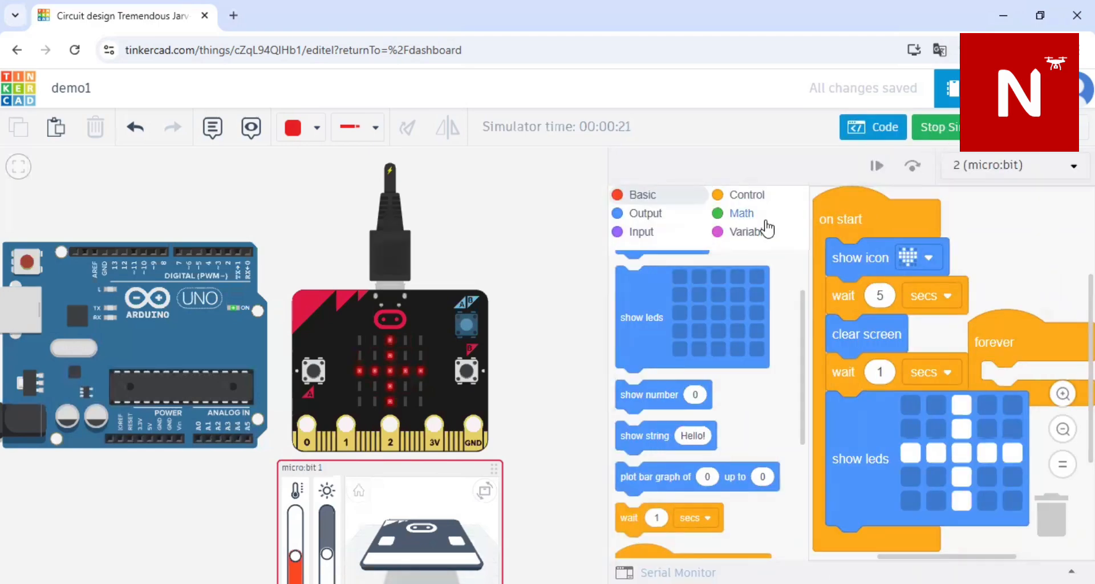
{"action": "left_click", "coordinate": [1065, 171]}
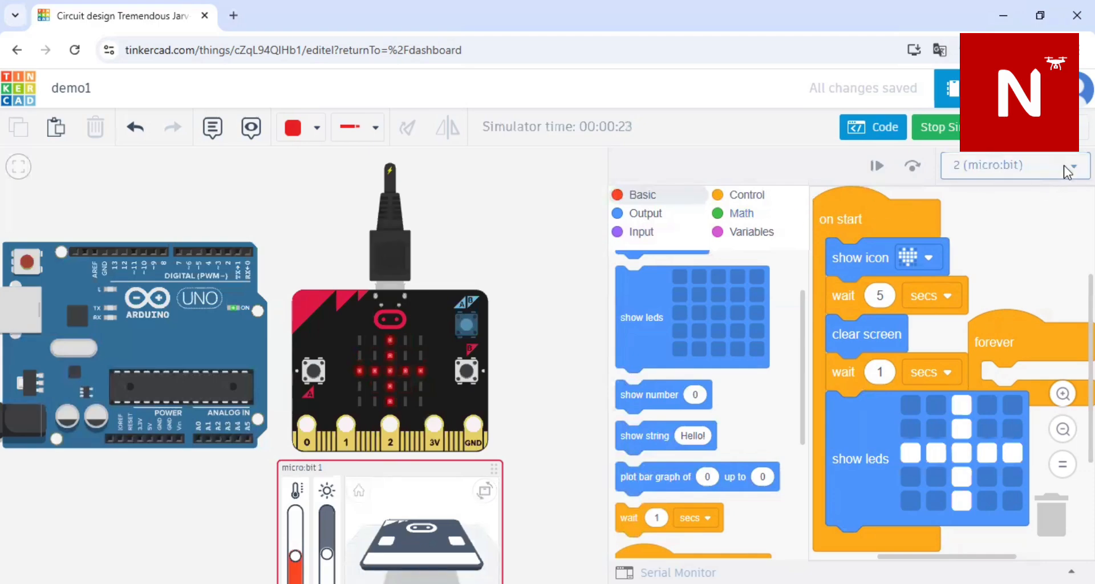
{"action": "left_click", "coordinate": [1005, 207]}
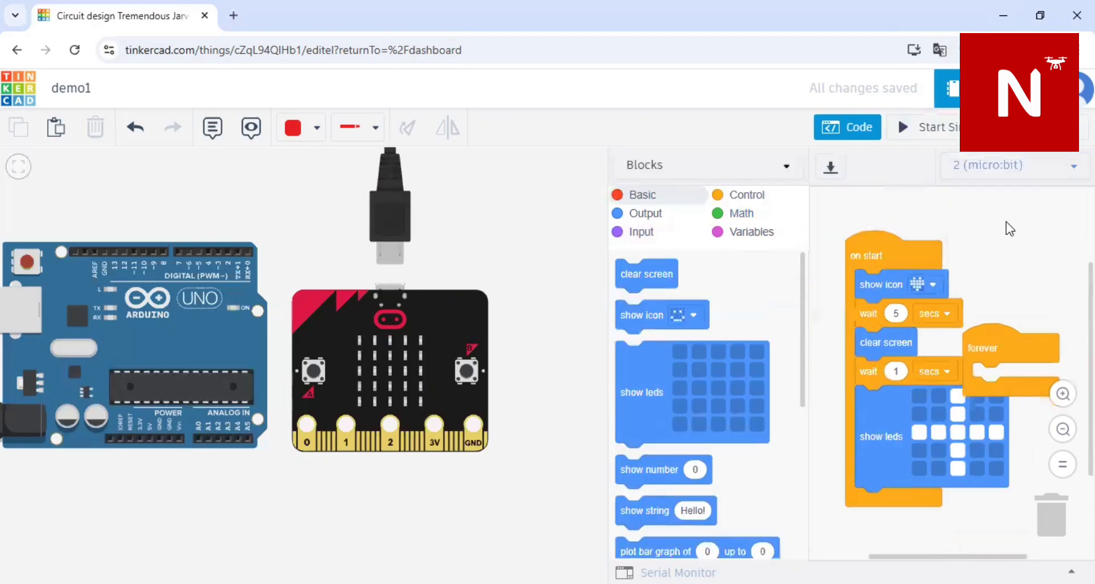
Step: Switch the micro:bit's code to Text mode to show it as Python, accepting the loss of the blocks
{"action": "left_click", "coordinate": [784, 172]}
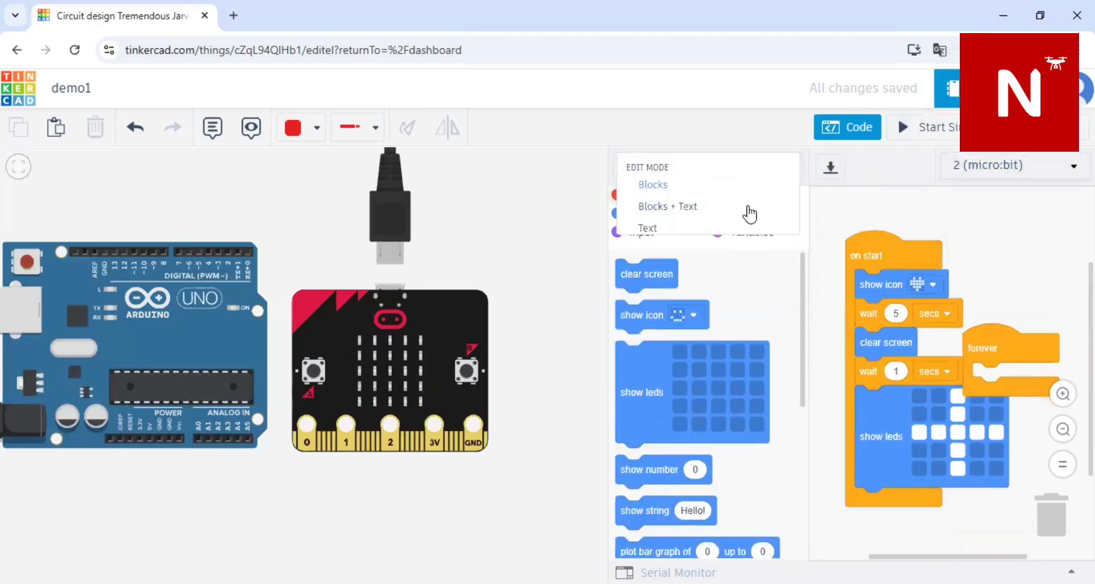
{"action": "left_click", "coordinate": [729, 231]}
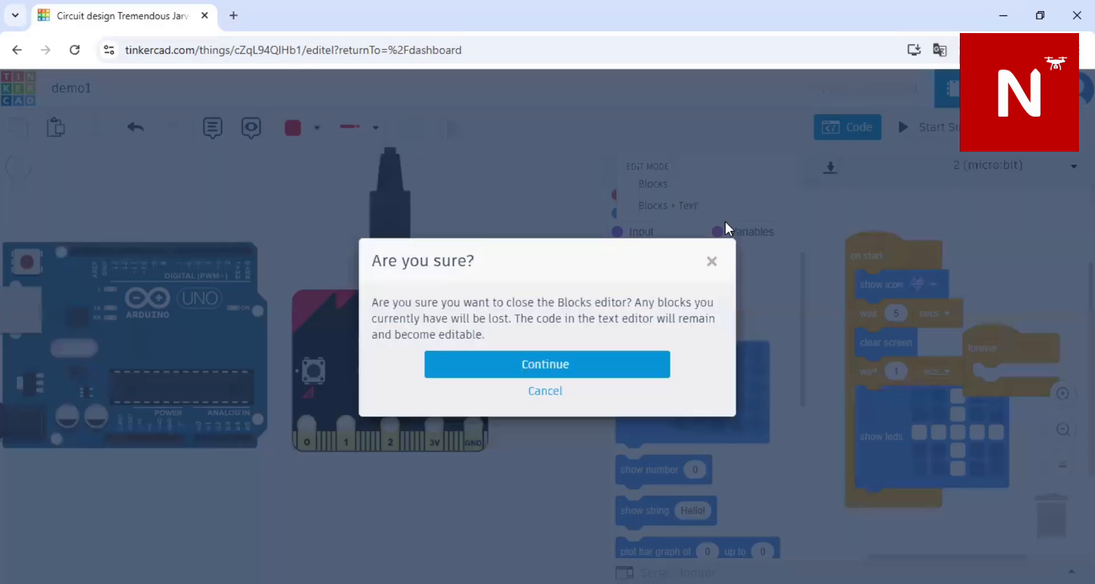
{"action": "left_click", "coordinate": [590, 365]}
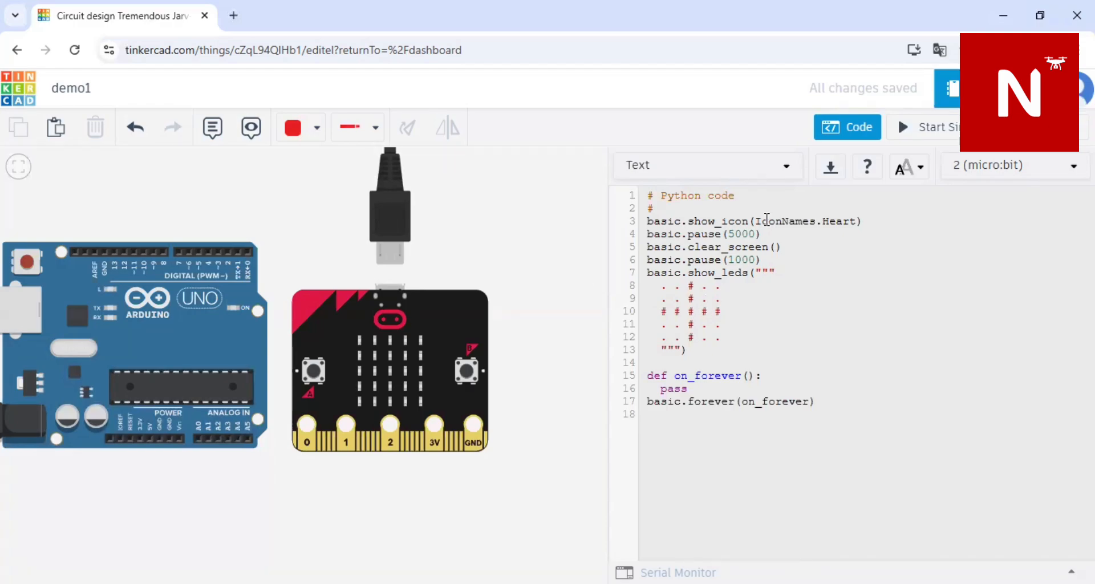
Step: Return the micro:bit's code to Blocks mode, accepting that the text code is cleared
{"action": "left_click", "coordinate": [791, 169]}
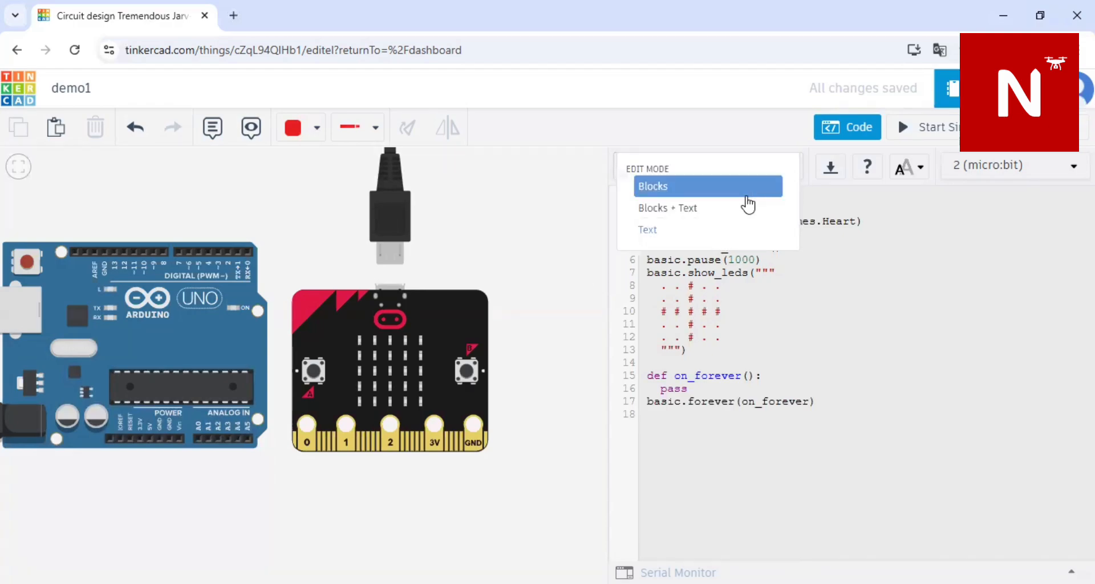
{"action": "left_click", "coordinate": [717, 186]}
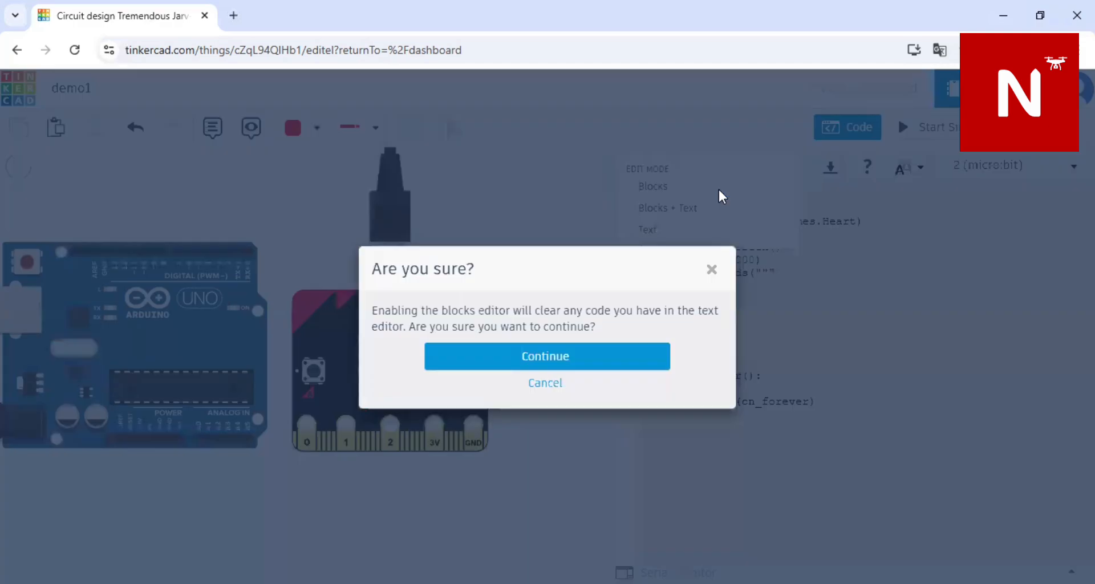
{"action": "left_click", "coordinate": [567, 359]}
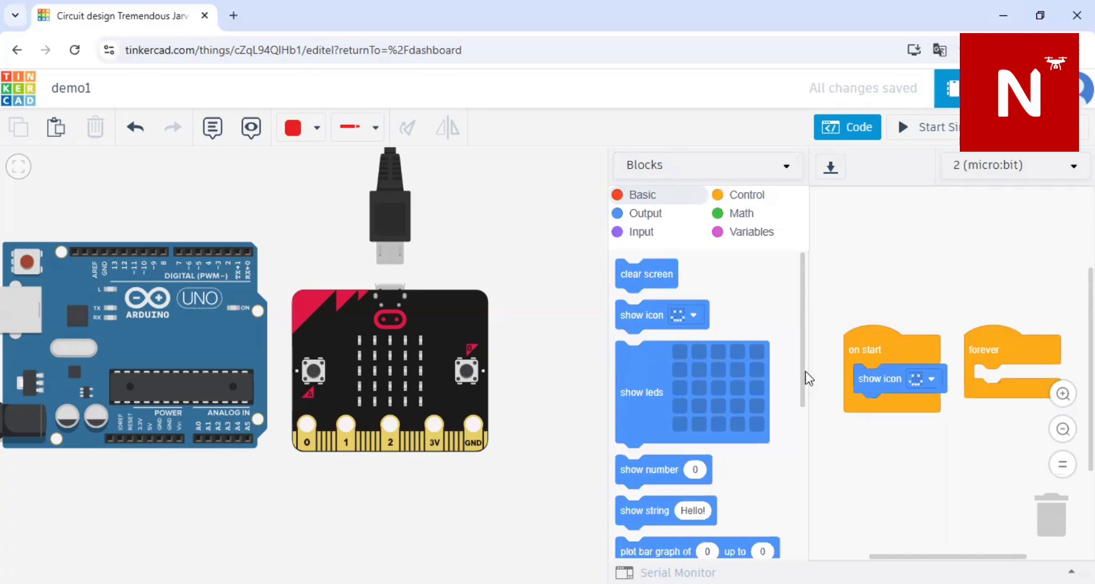
Step: Move the "on start" block to the upper part of the code area and delete the "forever" block
{"action": "left_click_drag", "start_coordinate": [883, 342], "coordinate": [859, 214]}
{"action": "left_click_drag", "start_coordinate": [985, 343], "coordinate": [1051, 513]}
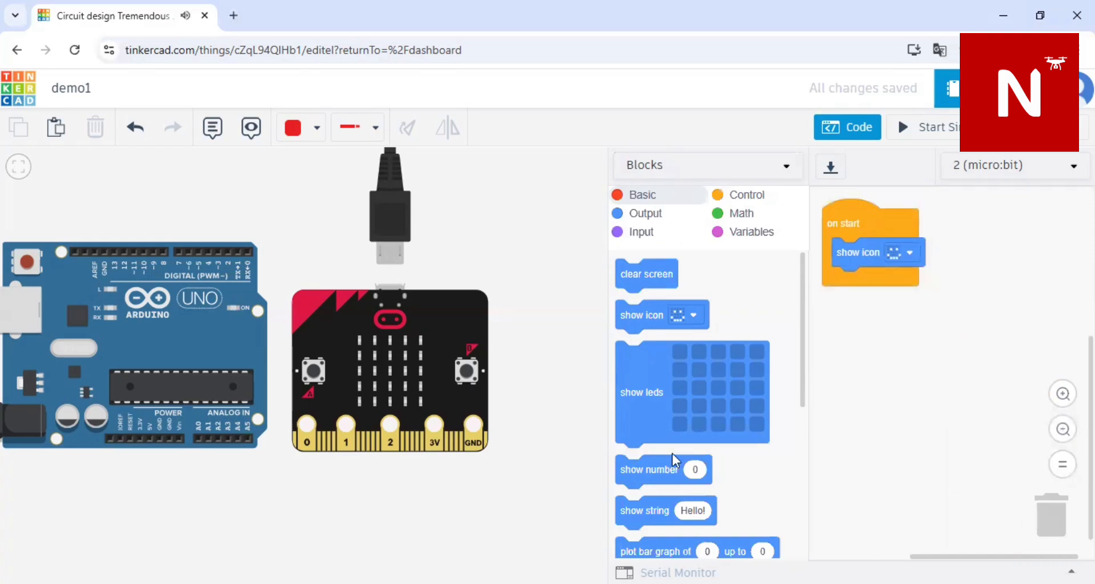
Step: Add an "on button A pressed" block below the "on start" block and put a "clear screen" block inside it
{"action": "scroll", "coordinate": [672, 453], "scroll_direction": "down", "scroll_amount": 5}
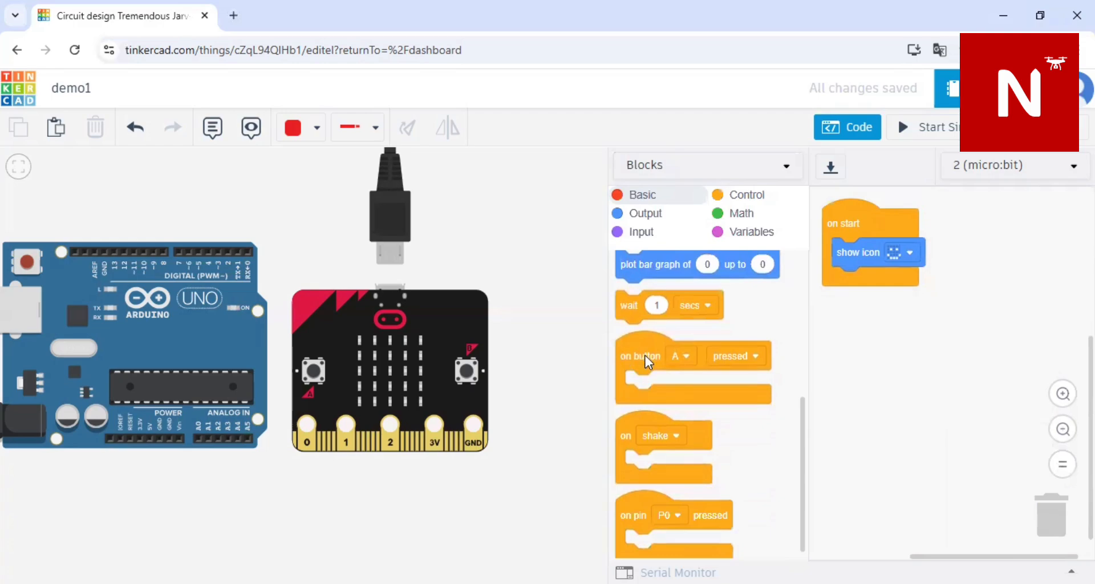
{"action": "left_click_drag", "start_coordinate": [645, 355], "coordinate": [848, 306]}
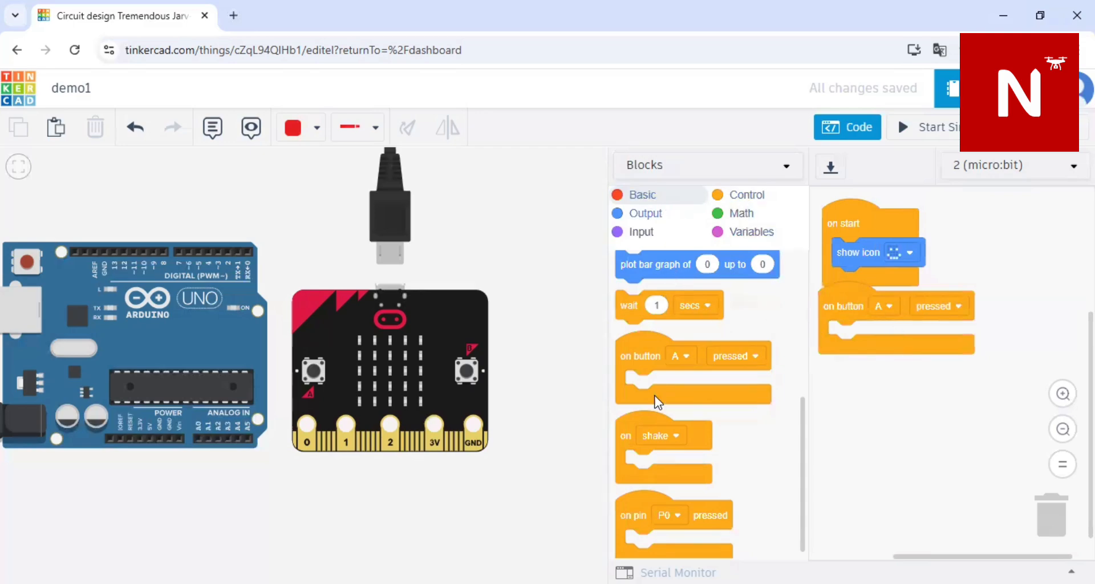
{"action": "scroll", "coordinate": [673, 299], "scroll_direction": "up", "scroll_amount": 5}
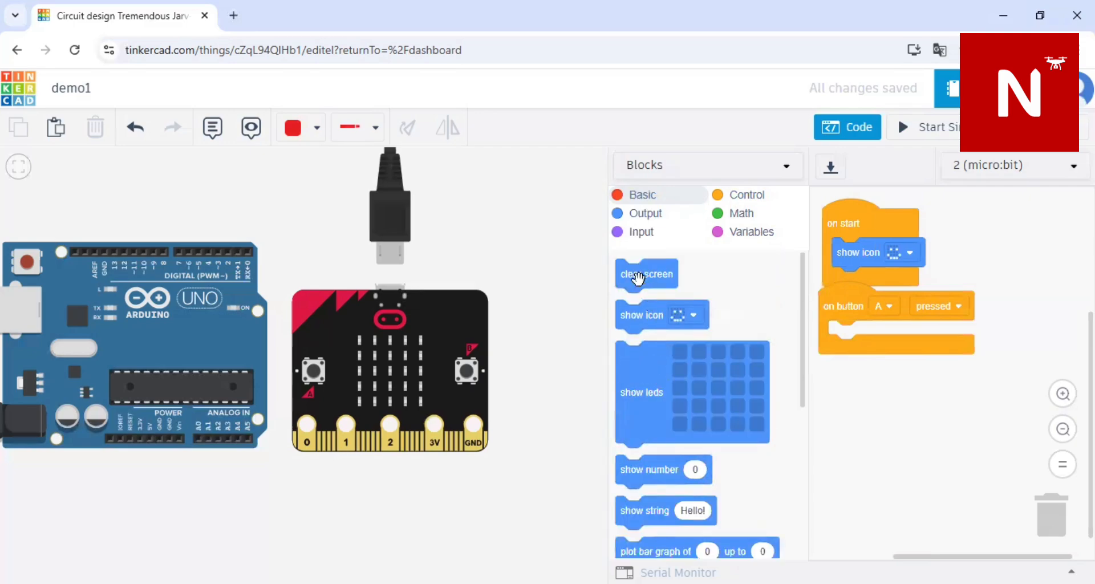
{"action": "left_click_drag", "start_coordinate": [635, 276], "coordinate": [839, 337]}
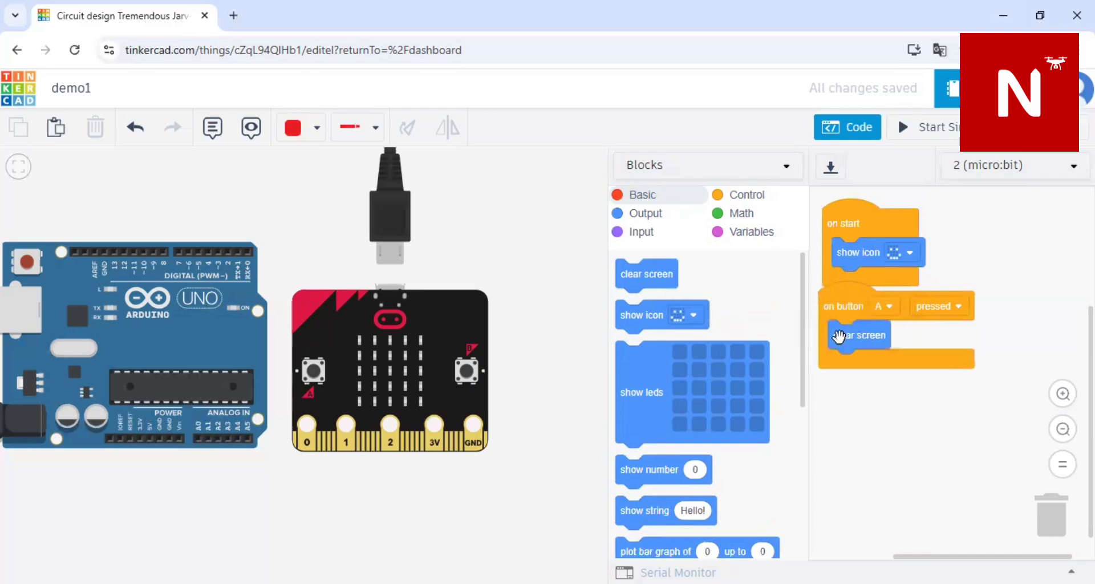
Step: Add an "on button B pressed" block below the button A block and have it show the smiley face icon
{"action": "scroll", "coordinate": [689, 428], "scroll_direction": "down", "scroll_amount": 3}
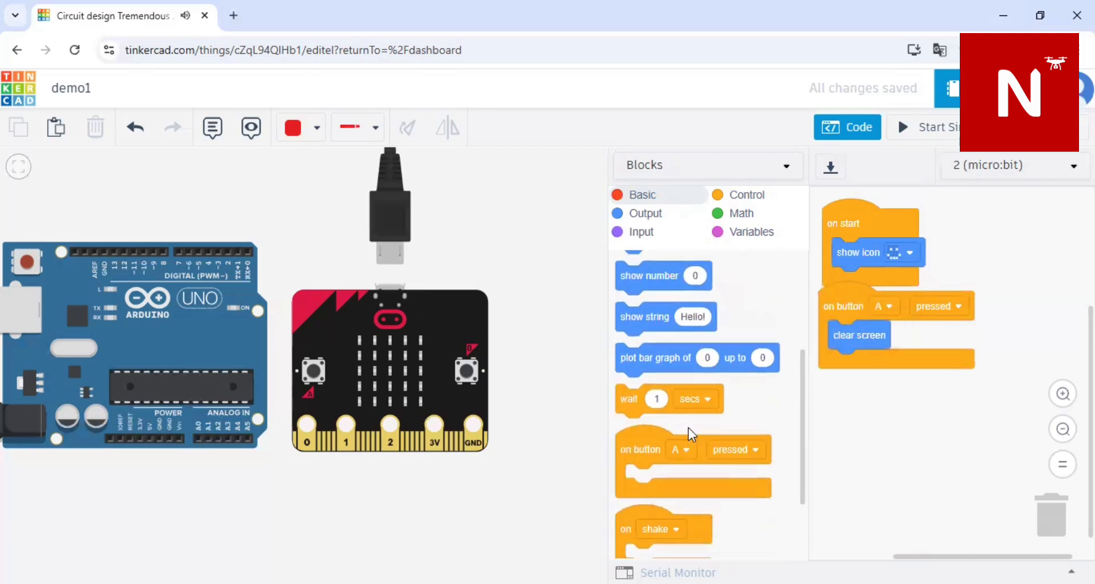
{"action": "scroll", "coordinate": [664, 450], "scroll_direction": "up", "scroll_amount": 2}
{"action": "scroll", "coordinate": [663, 476], "scroll_direction": "down", "scroll_amount": 4}
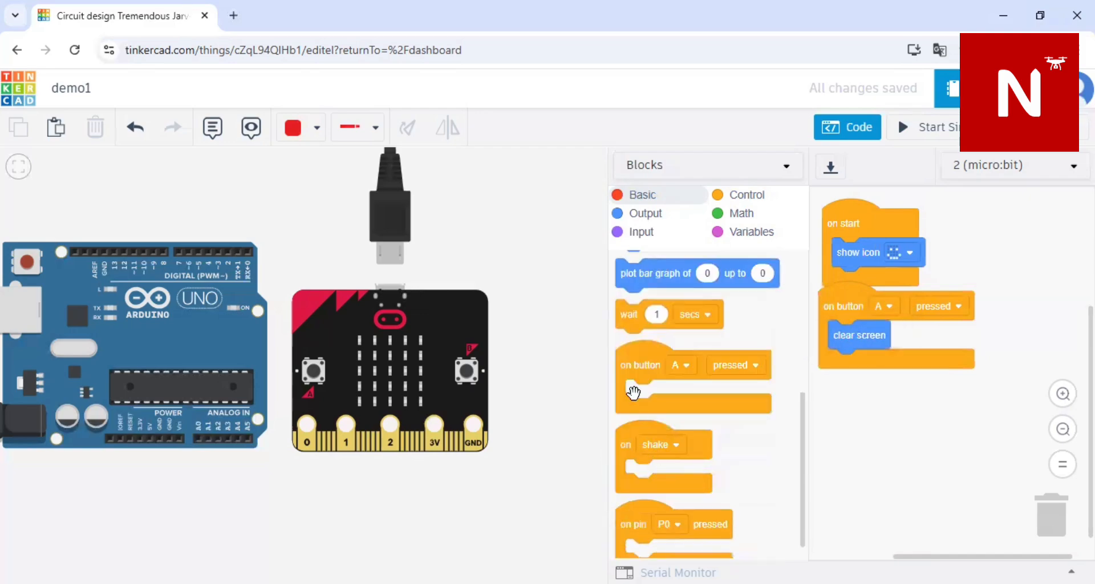
{"action": "left_click_drag", "start_coordinate": [627, 361], "coordinate": [848, 385]}
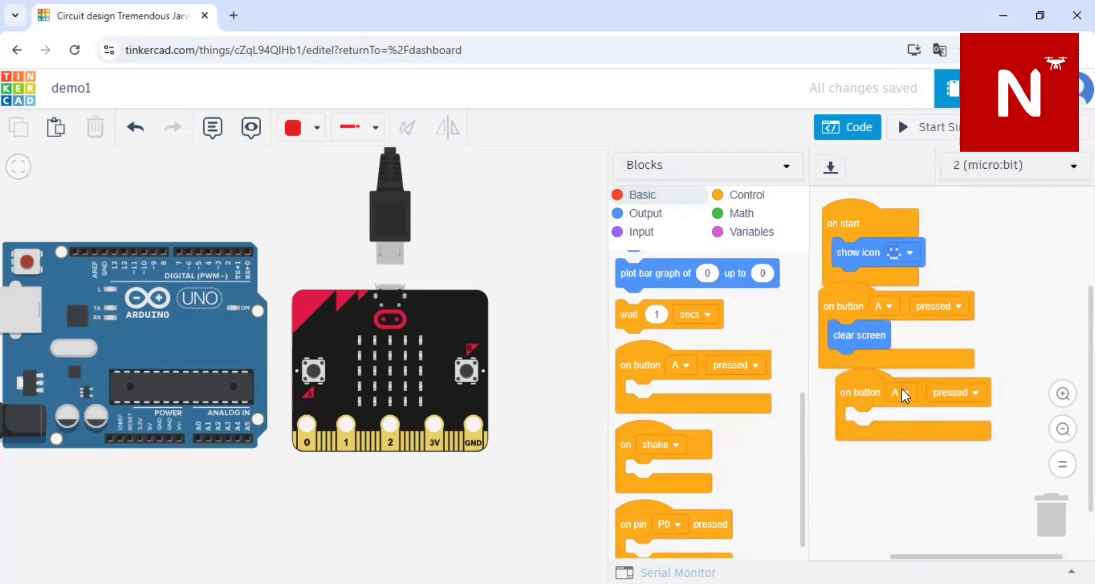
{"action": "left_click", "coordinate": [901, 394]}
{"action": "left_click", "coordinate": [868, 452]}
{"action": "scroll", "coordinate": [692, 292], "scroll_direction": "up", "scroll_amount": 5}
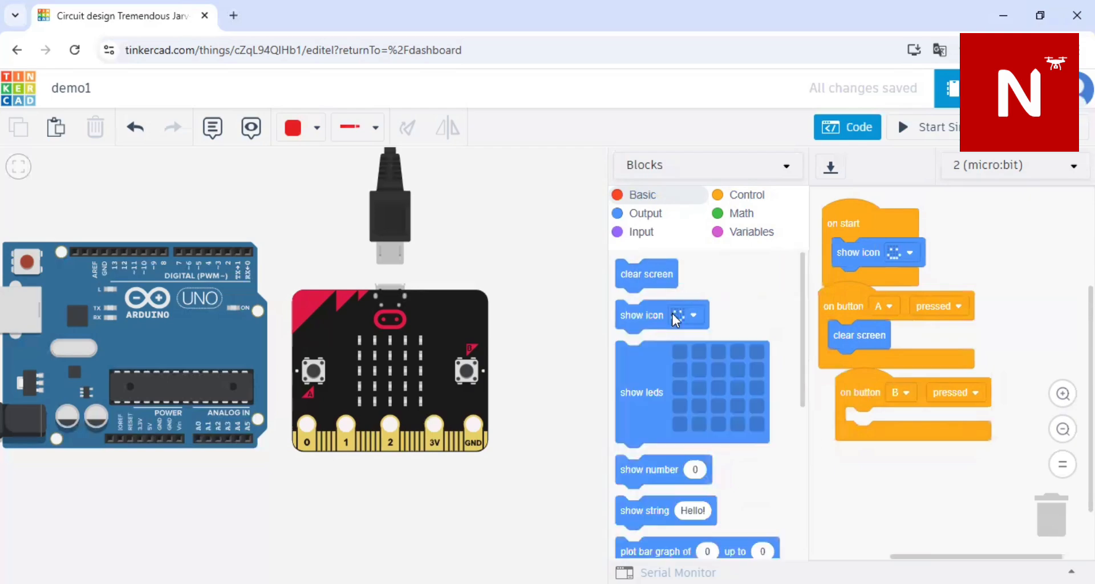
{"action": "left_click_drag", "start_coordinate": [650, 316], "coordinate": [876, 427]}
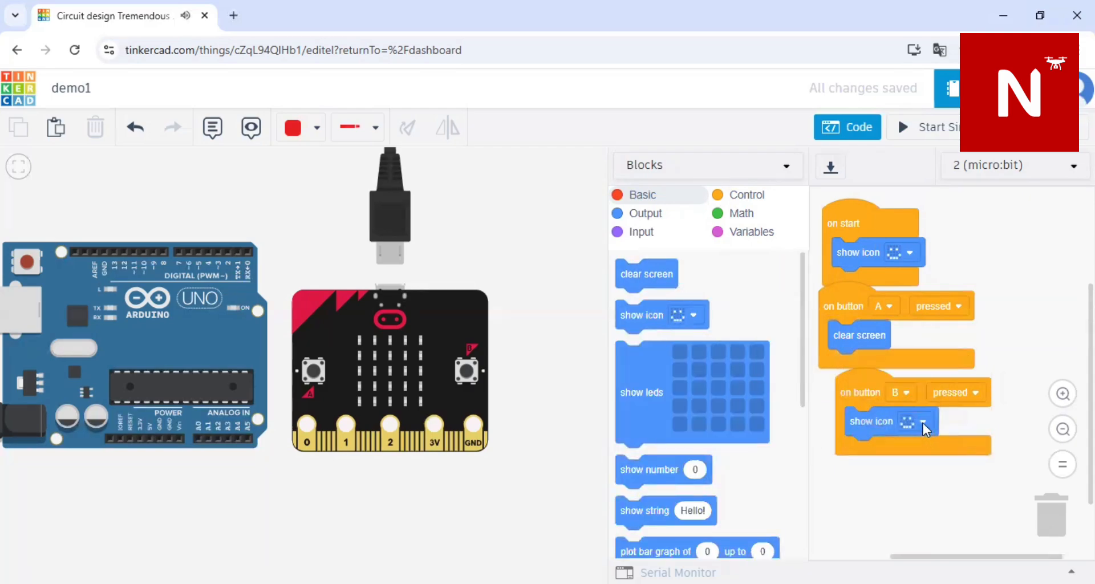
{"action": "left_click", "coordinate": [923, 423]}
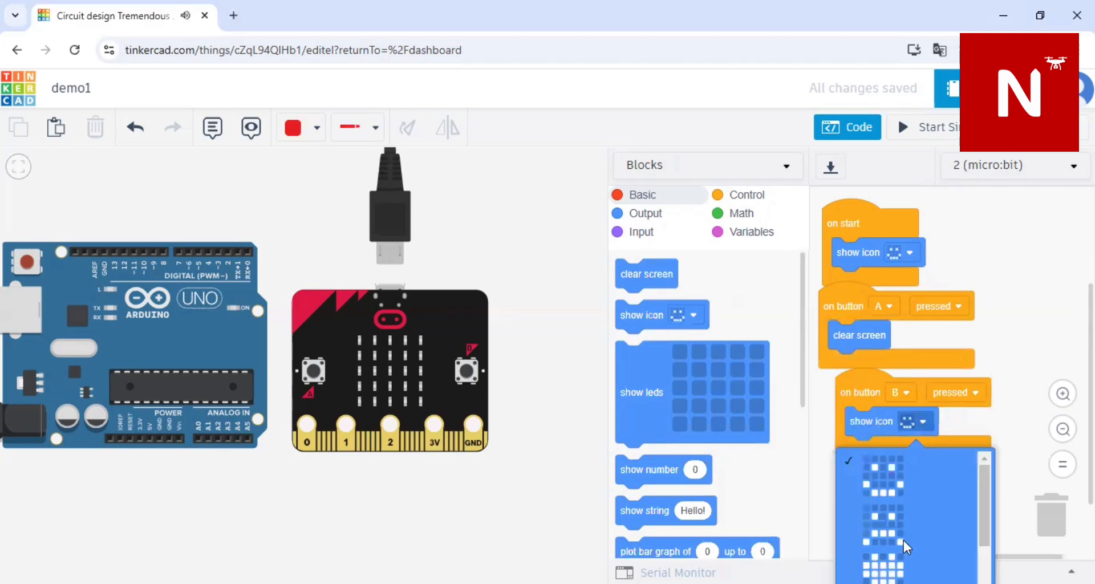
{"action": "left_click", "coordinate": [890, 483]}
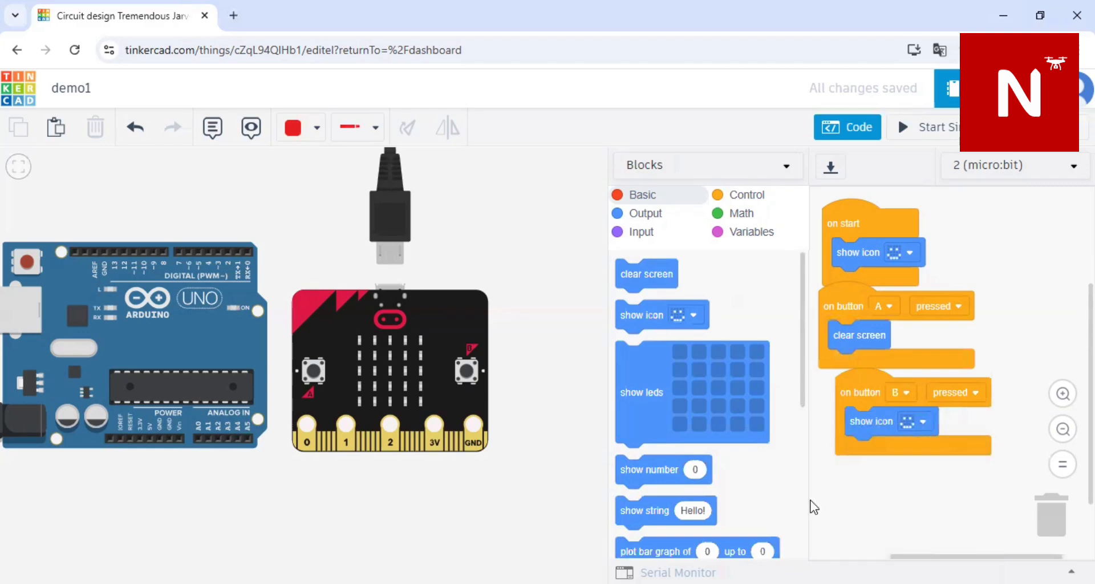
Step: Simulate the program, test the micro:bit's A and B buttons and stop the simulation
{"action": "left_click", "coordinate": [951, 130]}
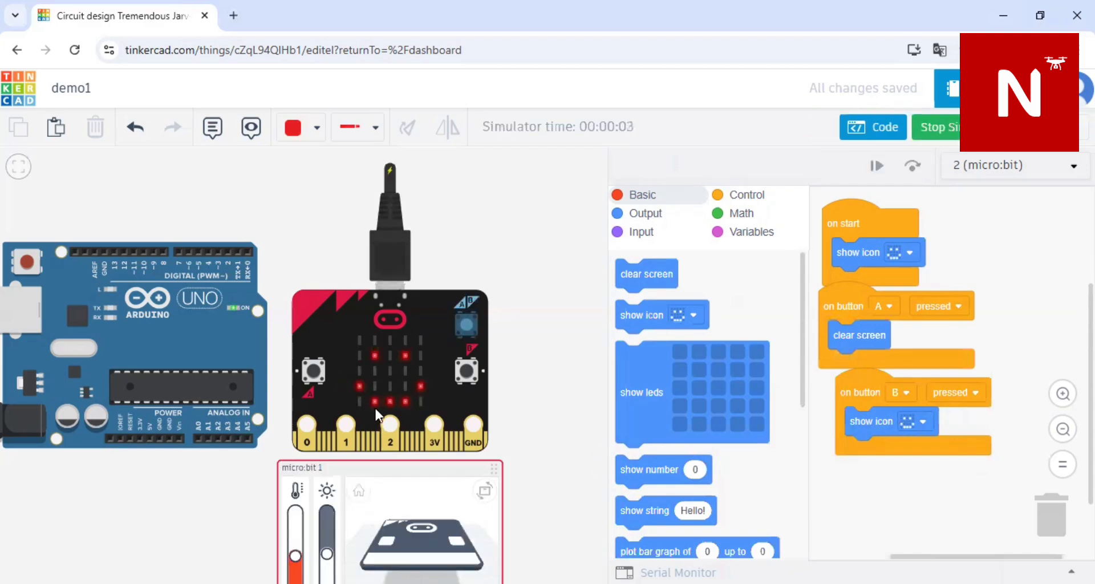
{"action": "left_click", "coordinate": [311, 373]}
{"action": "left_click", "coordinate": [464, 371]}
{"action": "left_click", "coordinate": [926, 126]}
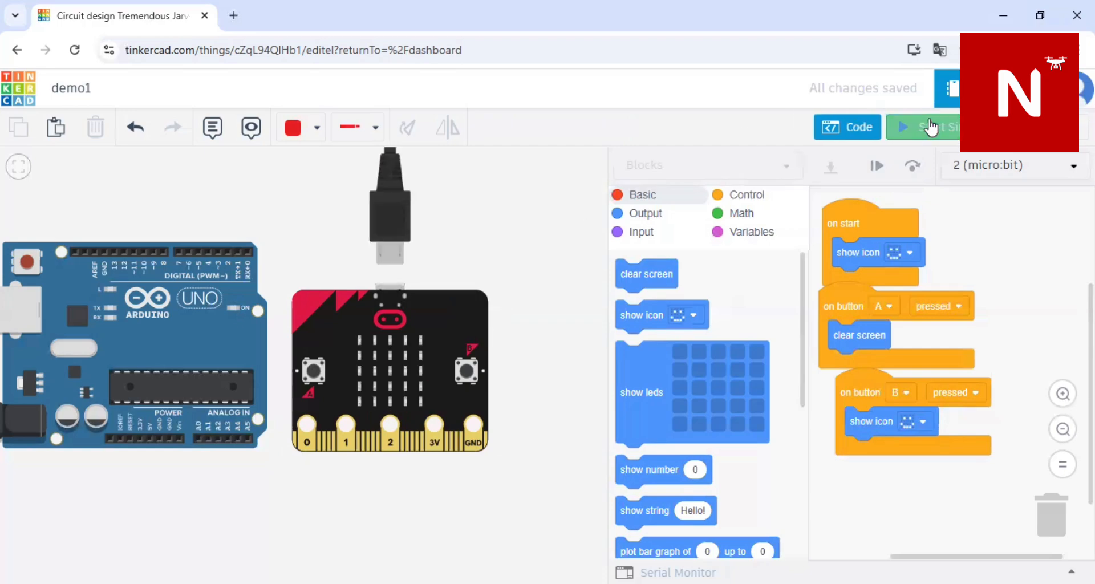
Step: Add another "on button pressed" block below the button B block and set its button to A+B
{"action": "scroll", "coordinate": [685, 515], "scroll_direction": "down", "scroll_amount": 3}
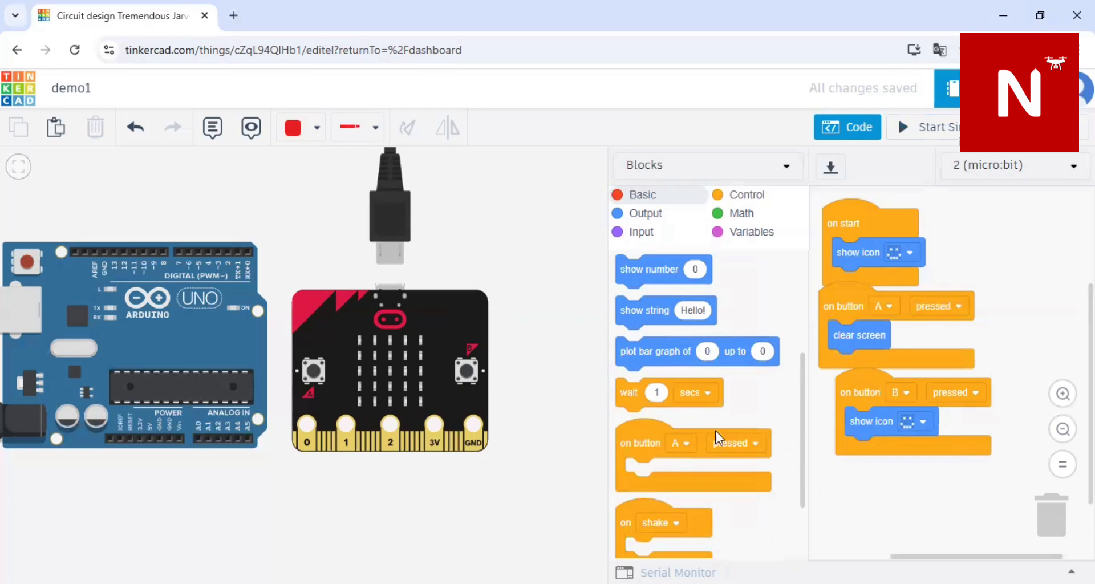
{"action": "left_click_drag", "start_coordinate": [695, 448], "coordinate": [901, 479]}
{"action": "left_click", "coordinate": [893, 476]}
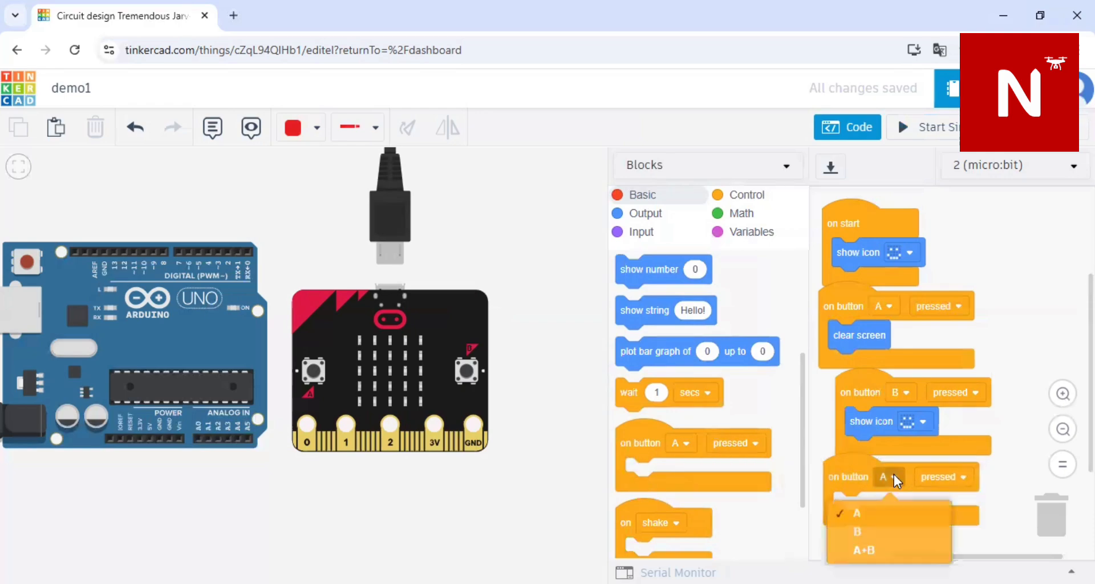
{"action": "left_click", "coordinate": [879, 547]}
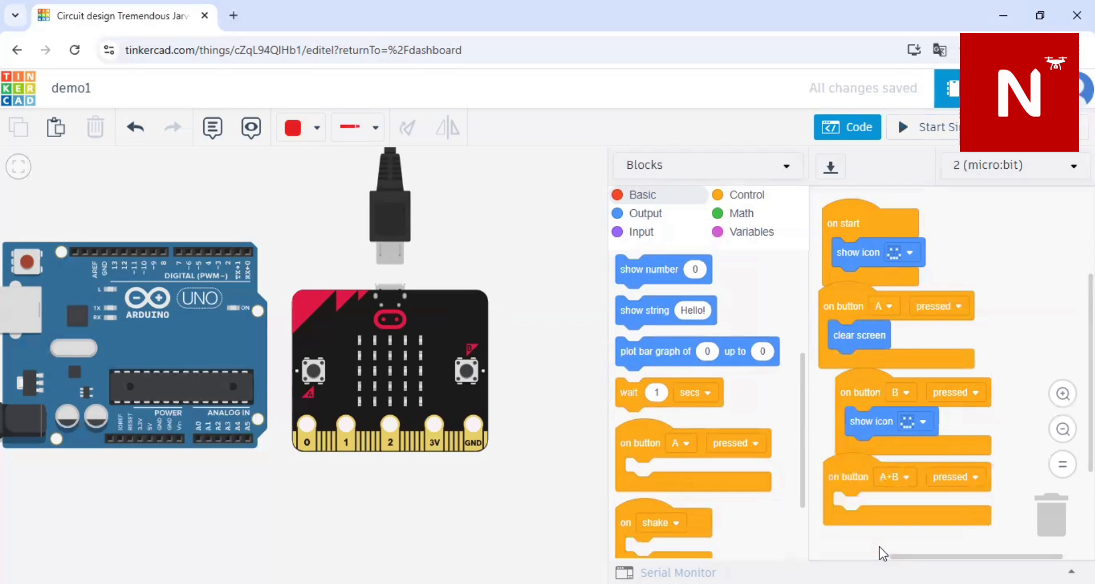
Step: Put a "show leds" block inside the "on button A+B pressed" block, leaving all its LEDs off
{"action": "scroll", "coordinate": [744, 307], "scroll_direction": "up", "scroll_amount": 1}
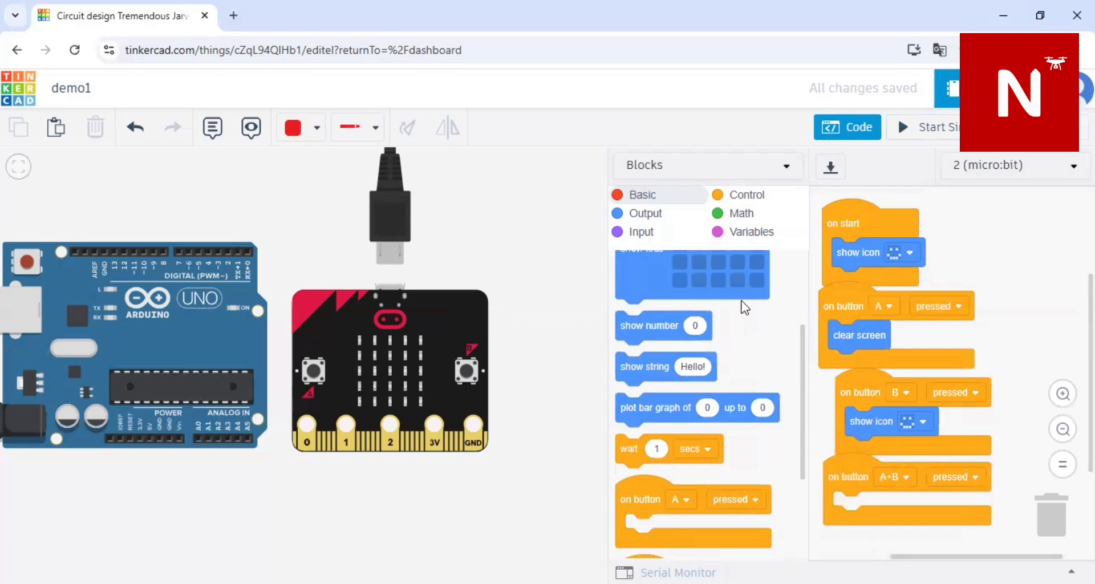
{"action": "scroll", "coordinate": [744, 307], "scroll_direction": "down", "scroll_amount": 1}
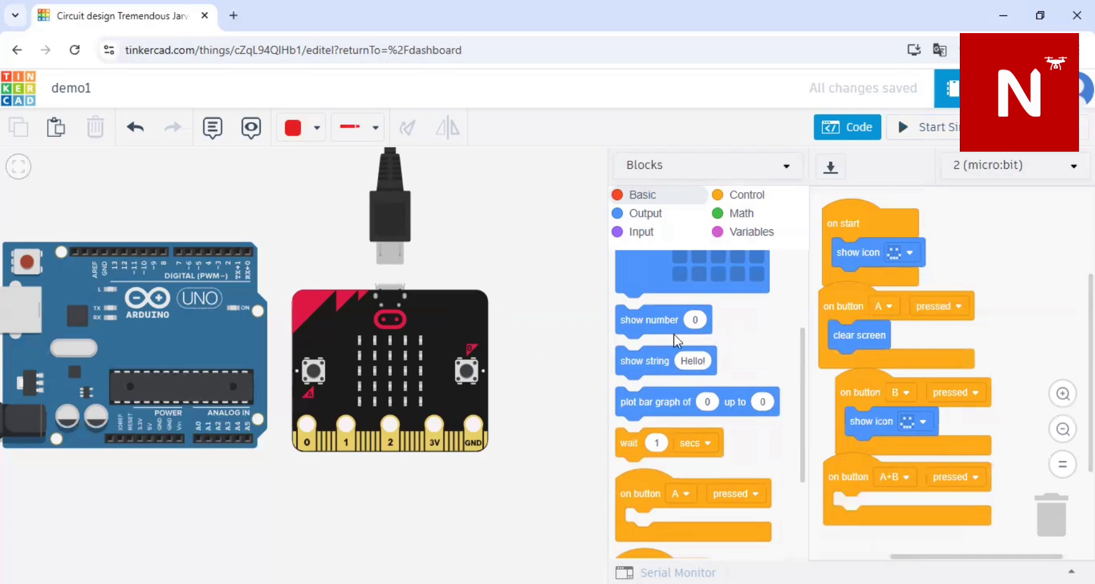
{"action": "scroll", "coordinate": [787, 325], "scroll_direction": "up", "scroll_amount": 3}
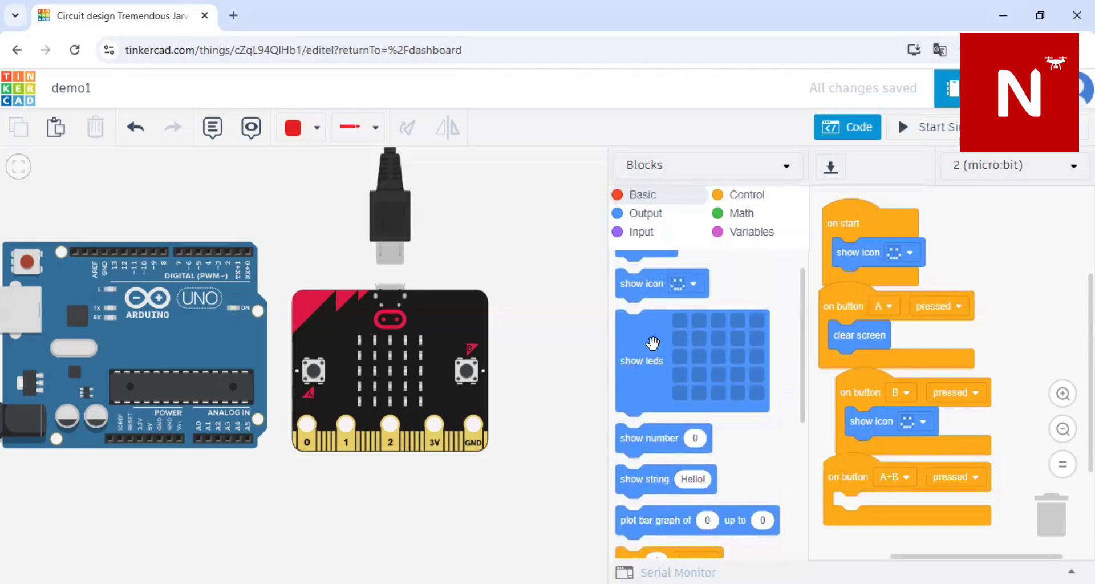
{"action": "left_click_drag", "start_coordinate": [680, 377], "coordinate": [897, 545]}
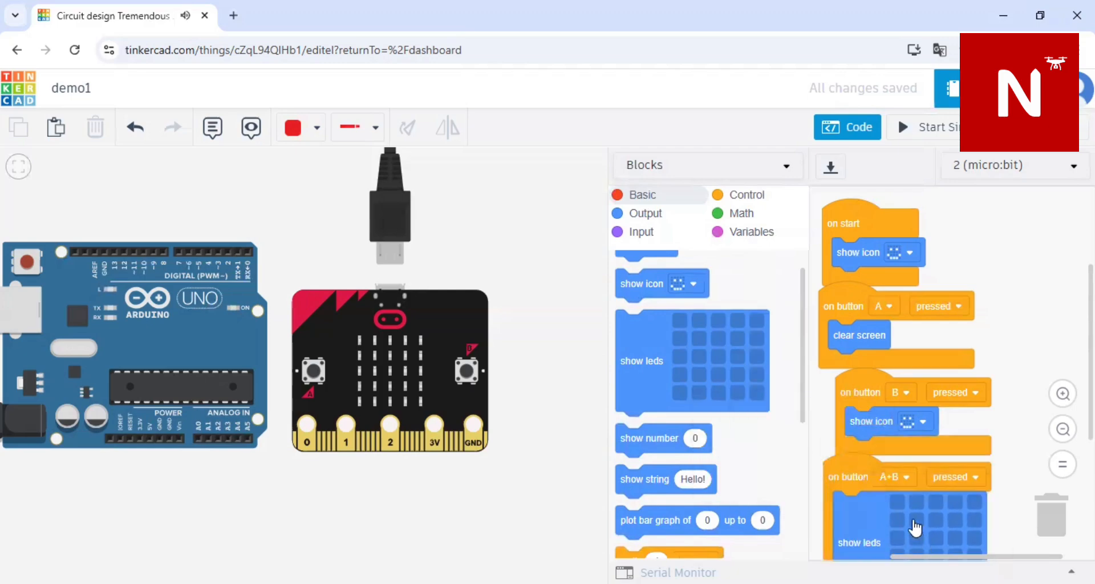
{"action": "left_click", "coordinate": [916, 520]}
{"action": "scroll", "coordinate": [915, 527], "scroll_direction": "down", "scroll_amount": 3}
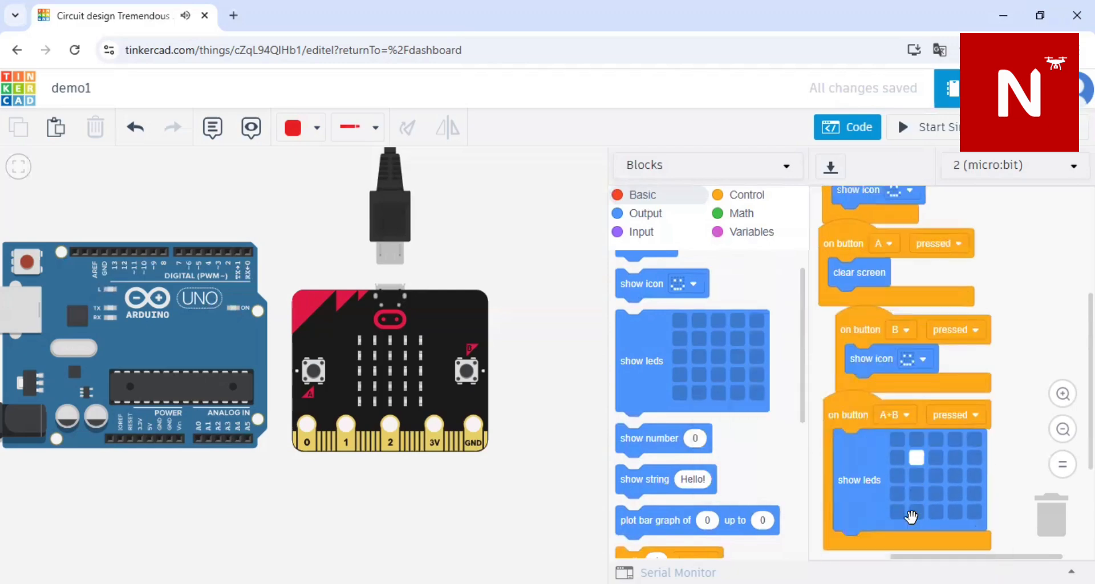
{"action": "left_click", "coordinate": [915, 427]}
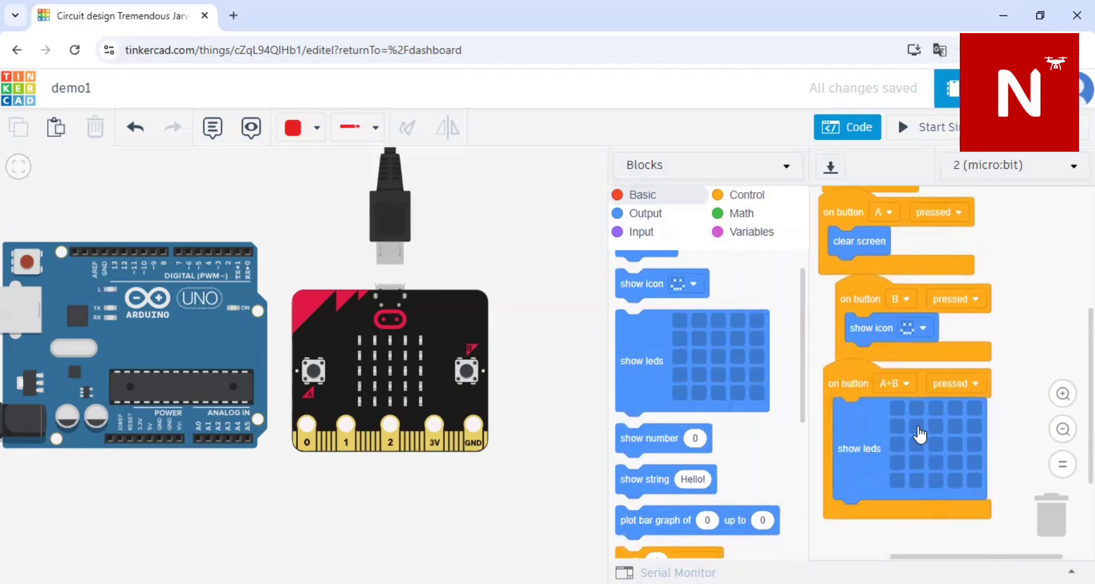
Step: In the "show leds" grid, light the top row's right three LEDs, the whole middle column and the bottom row's left three LEDs
{"action": "left_click", "coordinate": [974, 408]}
{"action": "left_click", "coordinate": [955, 408]}
{"action": "left_click", "coordinate": [936, 408]}
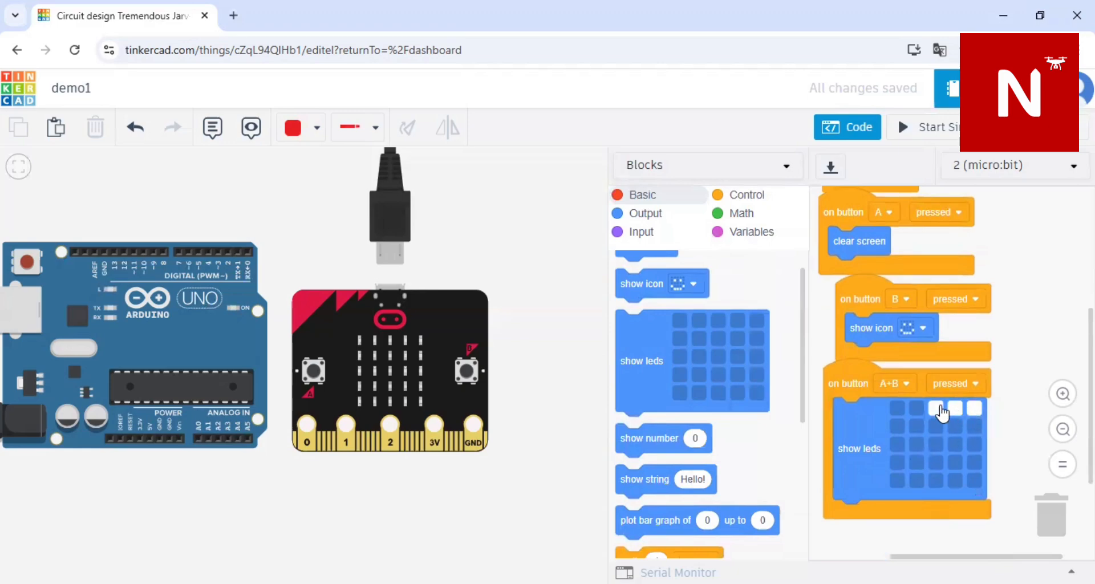
{"action": "left_click", "coordinate": [936, 427]}
{"action": "left_click", "coordinate": [935, 445]}
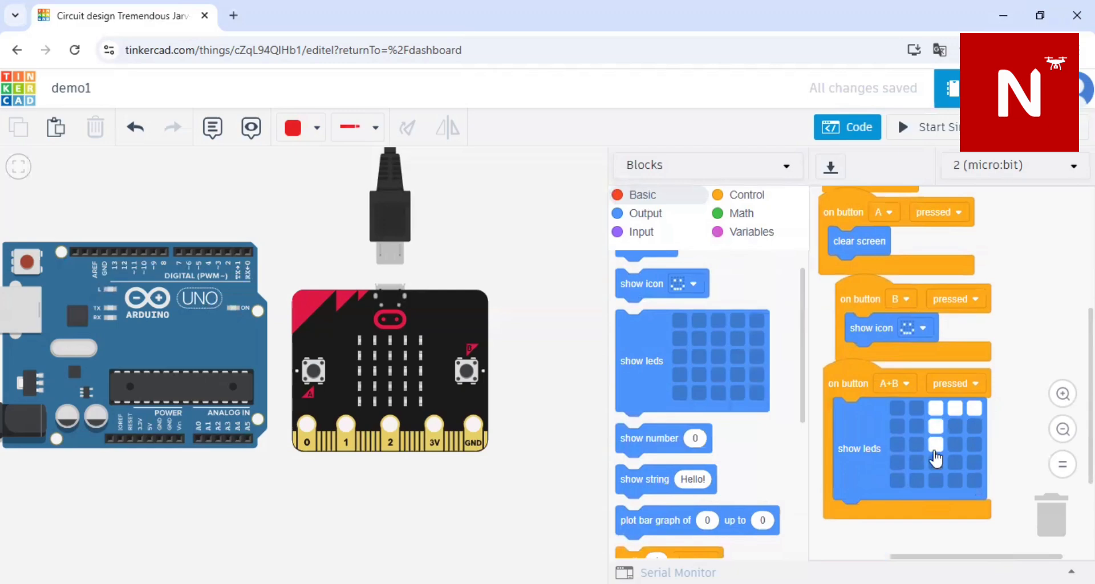
{"action": "left_click", "coordinate": [935, 462]}
{"action": "left_click", "coordinate": [935, 480]}
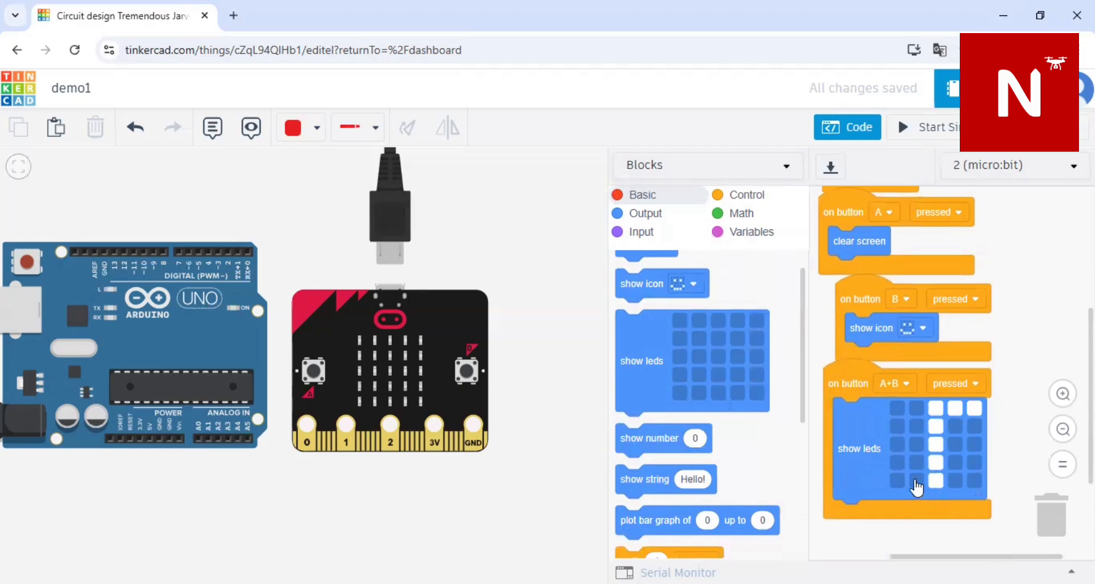
{"action": "left_click", "coordinate": [916, 481]}
{"action": "left_click", "coordinate": [897, 481]}
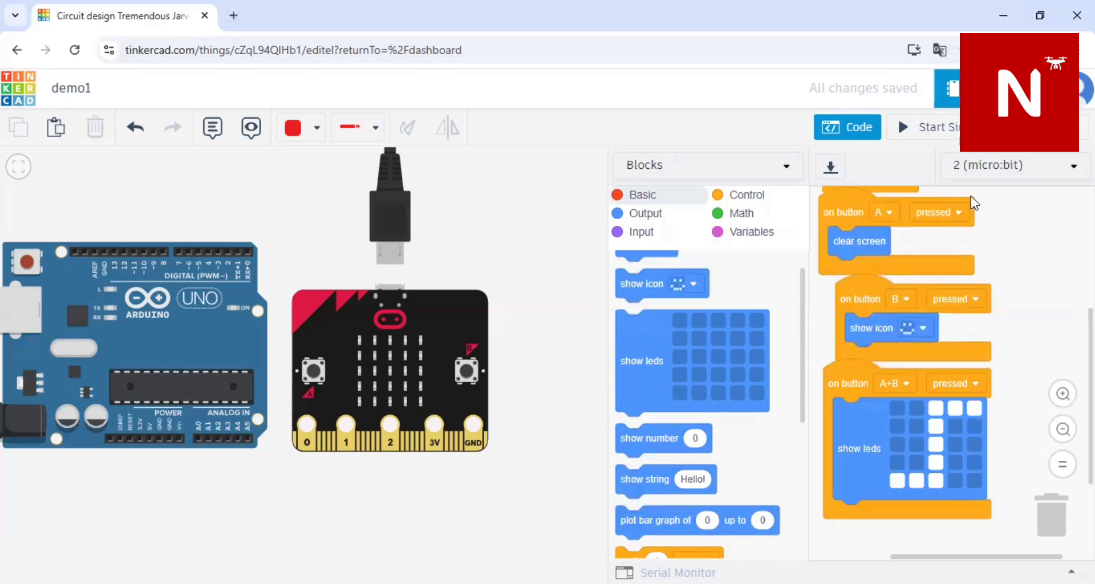
Step: Simulate the program, test the micro:bit's A, B and combined A+B buttons, and stop the simulation
{"action": "left_click", "coordinate": [951, 130]}
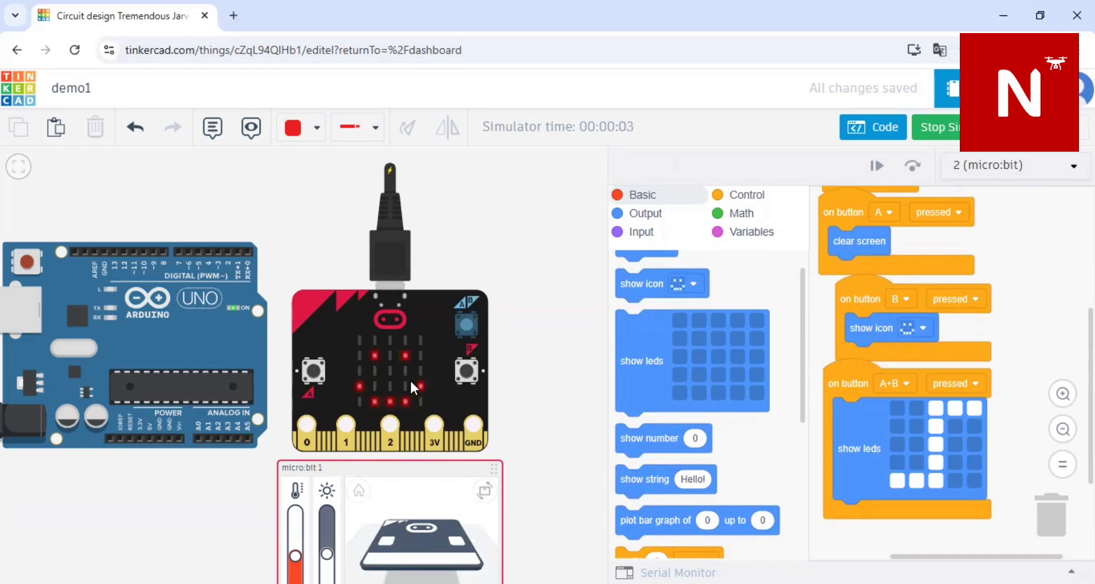
{"action": "left_click", "coordinate": [313, 370]}
{"action": "left_click", "coordinate": [467, 371]}
{"action": "left_click", "coordinate": [464, 327]}
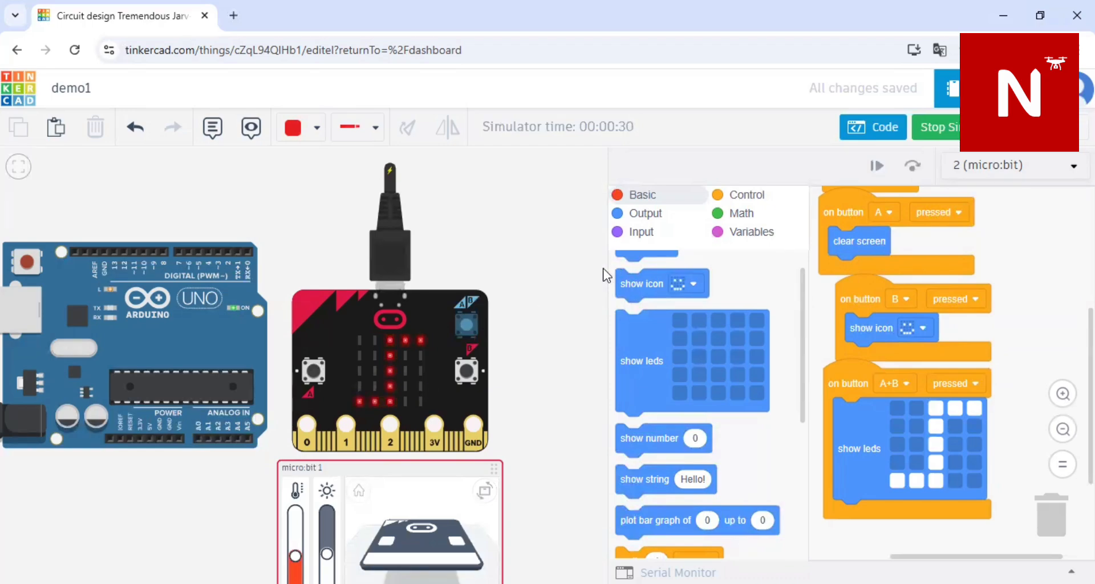
{"action": "left_click", "coordinate": [943, 131]}
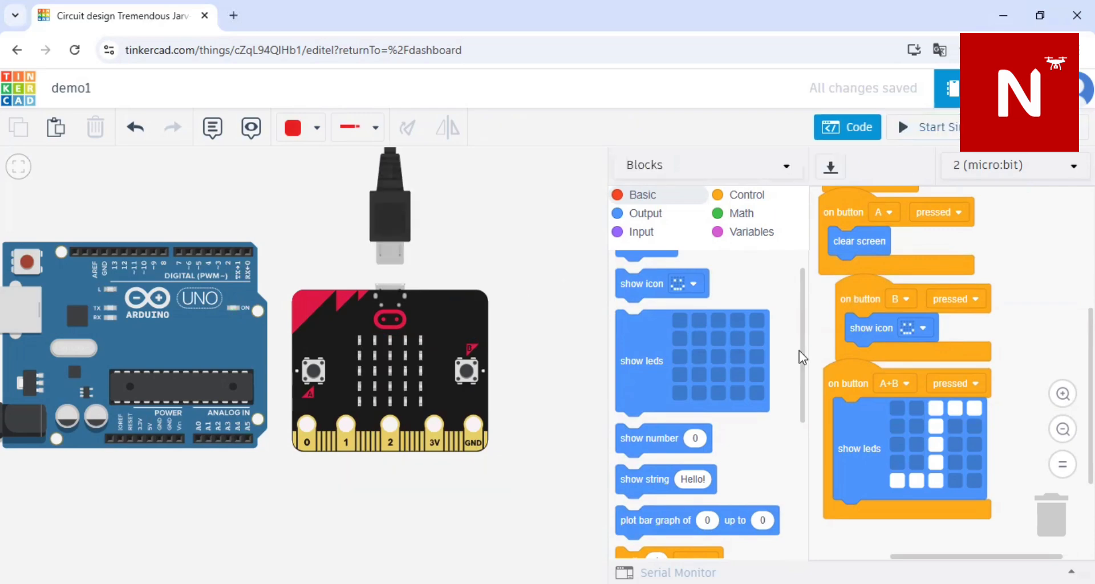
Step: Close the code editor and delete the micro:bit from the design, accepting the permanent loss of its code
{"action": "scroll", "coordinate": [717, 411], "scroll_direction": "down", "scroll_amount": 5}
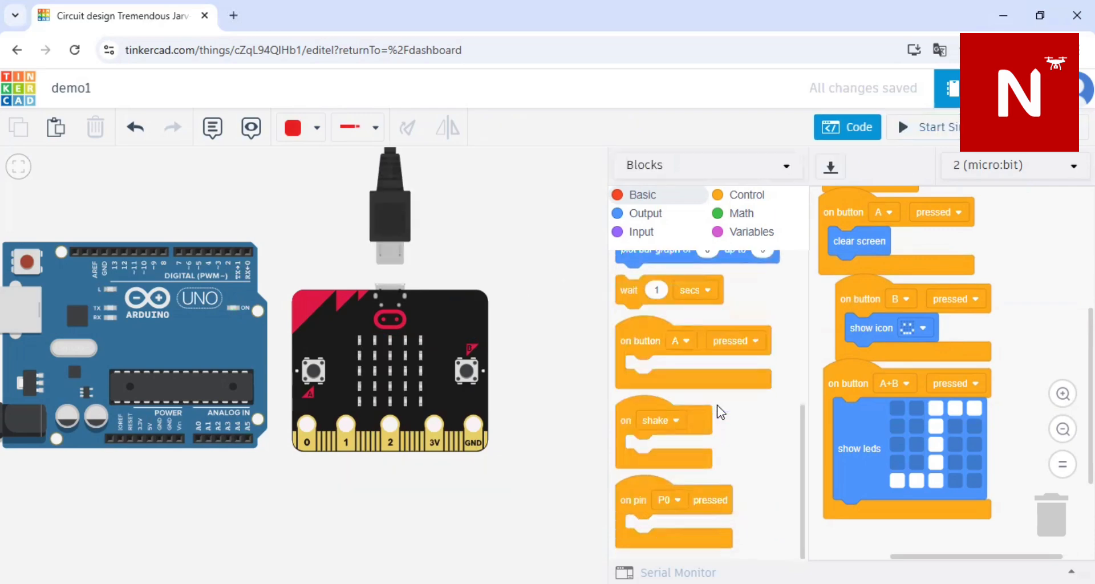
{"action": "scroll", "coordinate": [721, 412], "scroll_direction": "up", "scroll_amount": 5}
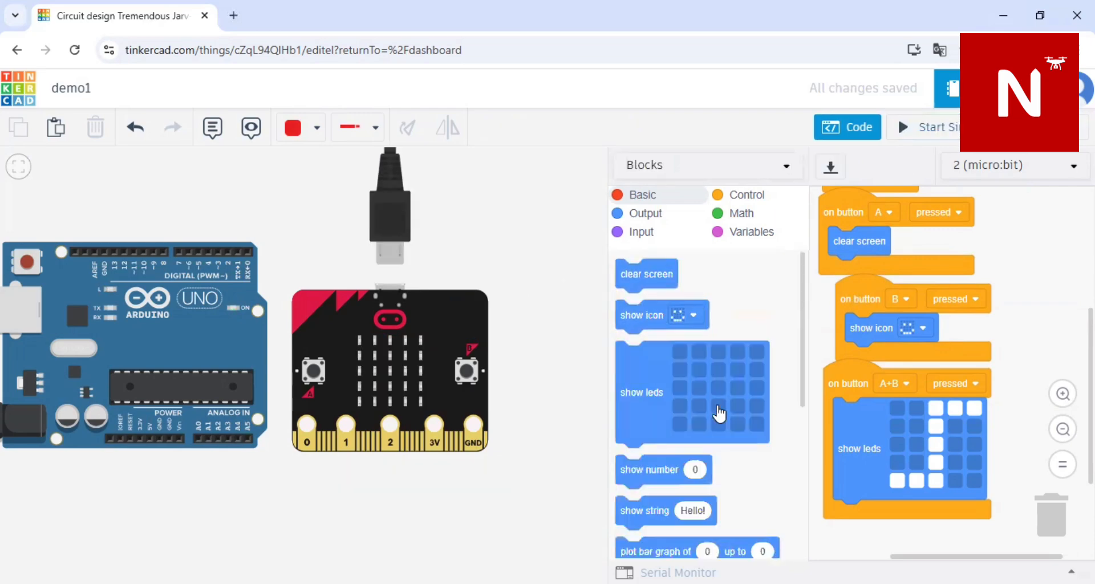
{"action": "left_click", "coordinate": [559, 286]}
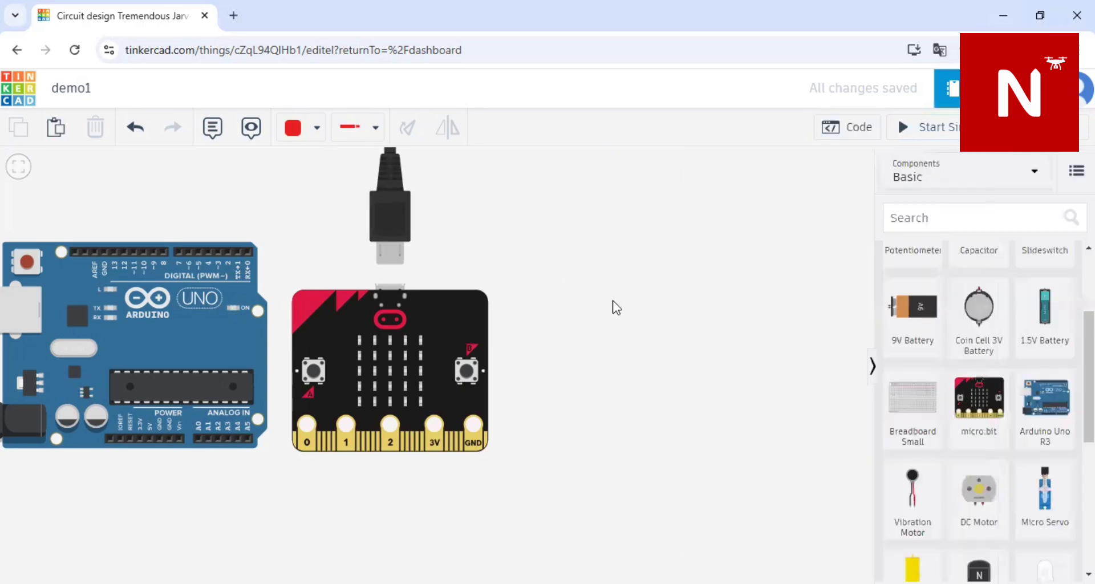
{"action": "left_click", "coordinate": [410, 338]}
{"action": "left_click", "coordinate": [95, 128]}
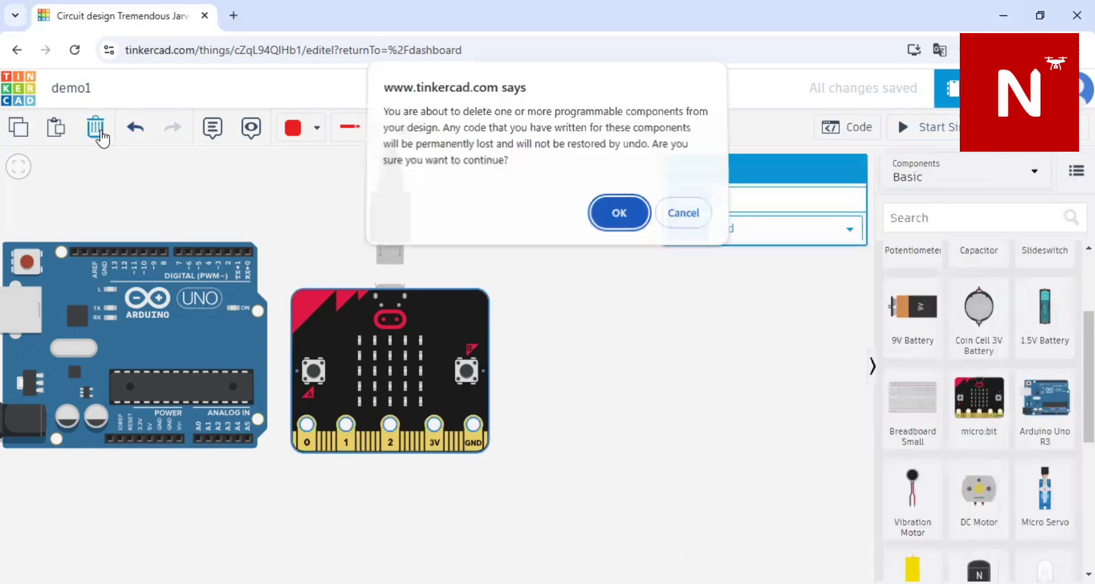
{"action": "left_click", "coordinate": [618, 217]}
Step: Delete the Arduino Uno R3 from the demo1 design, accepting the permanent loss of its code
{"action": "left_click", "coordinate": [204, 308]}
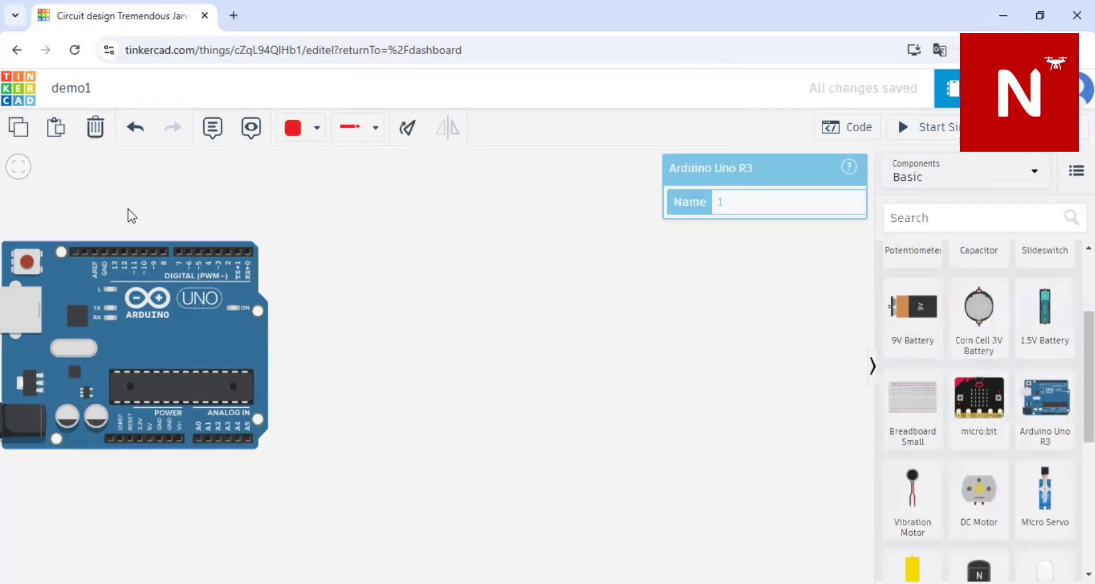
{"action": "left_click", "coordinate": [95, 127]}
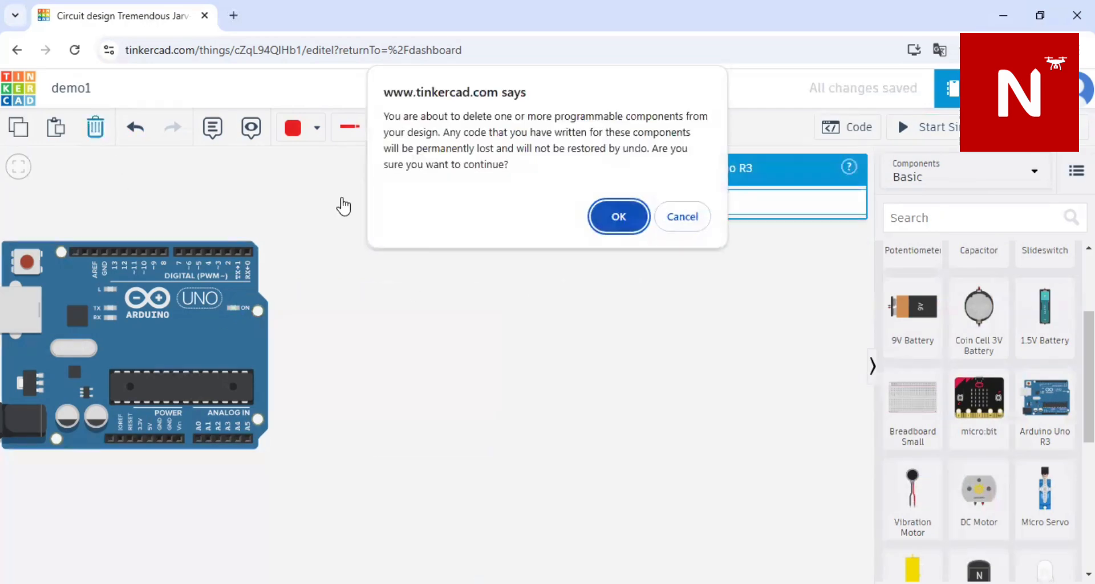
{"action": "left_click", "coordinate": [617, 216]}
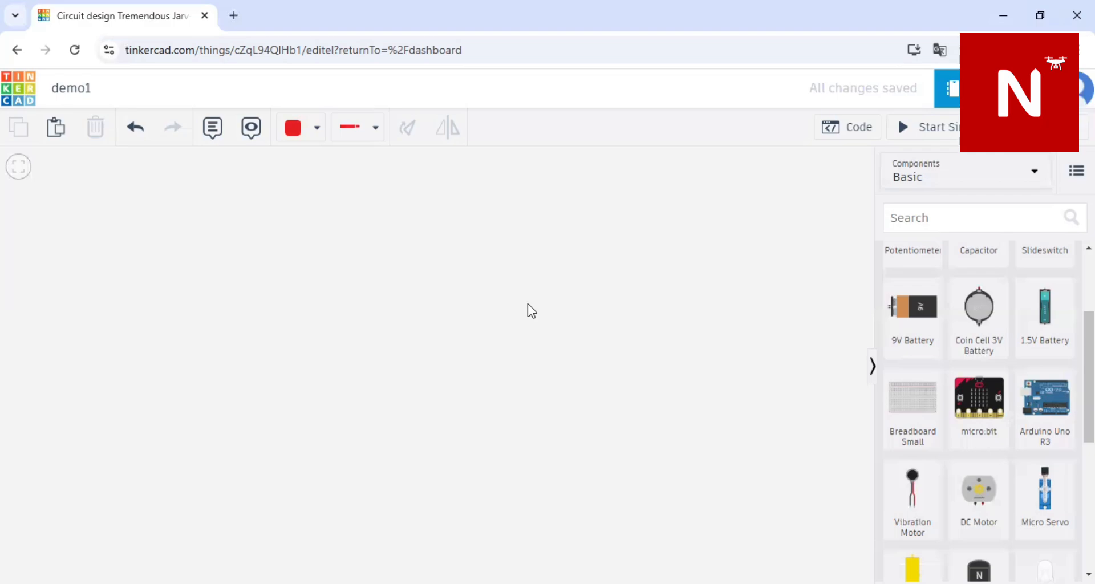
Step: Return to the dashboard, preview the Epic Kup-Gogo design among the circuits and close the preview
{"action": "left_click", "coordinate": [26, 90]}
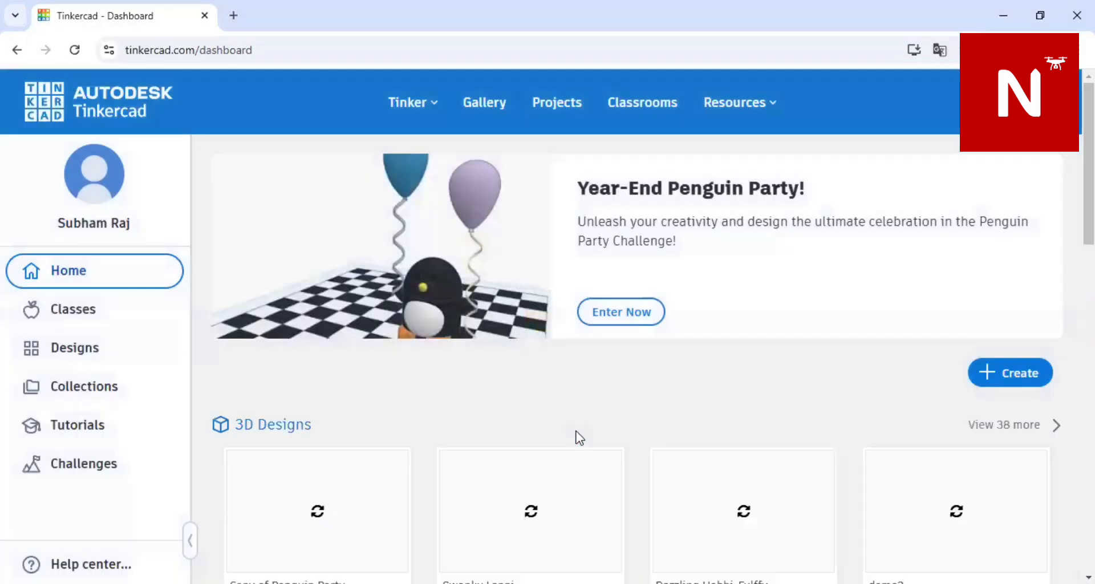
{"action": "scroll", "coordinate": [570, 442], "scroll_direction": "down", "scroll_amount": 1}
{"action": "scroll", "coordinate": [570, 447], "scroll_direction": "down", "scroll_amount": 6}
{"action": "scroll", "coordinate": [569, 442], "scroll_direction": "up", "scroll_amount": 1}
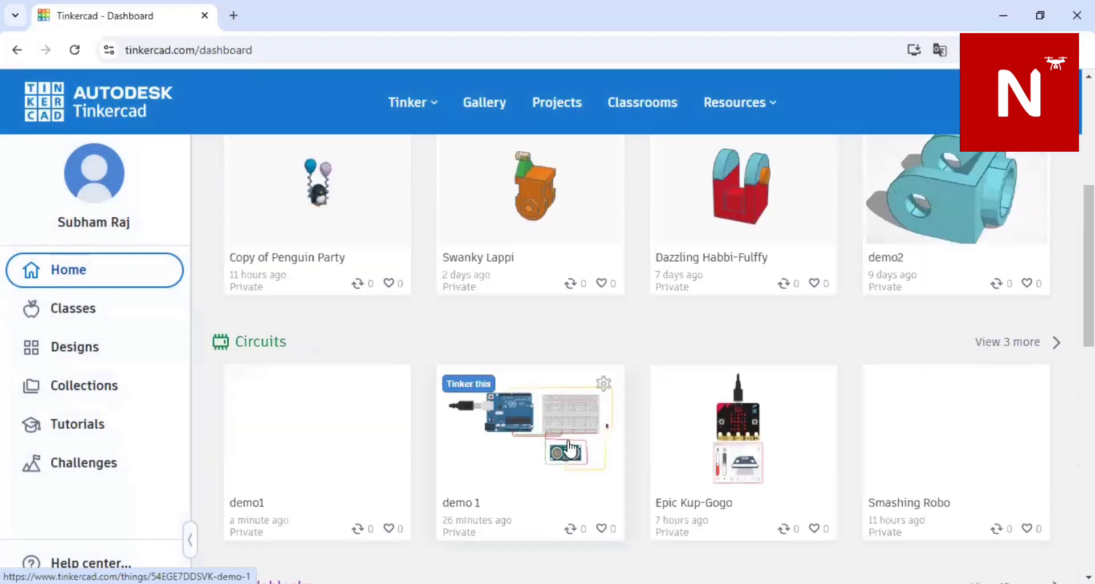
{"action": "scroll", "coordinate": [567, 447], "scroll_direction": "down", "scroll_amount": 1}
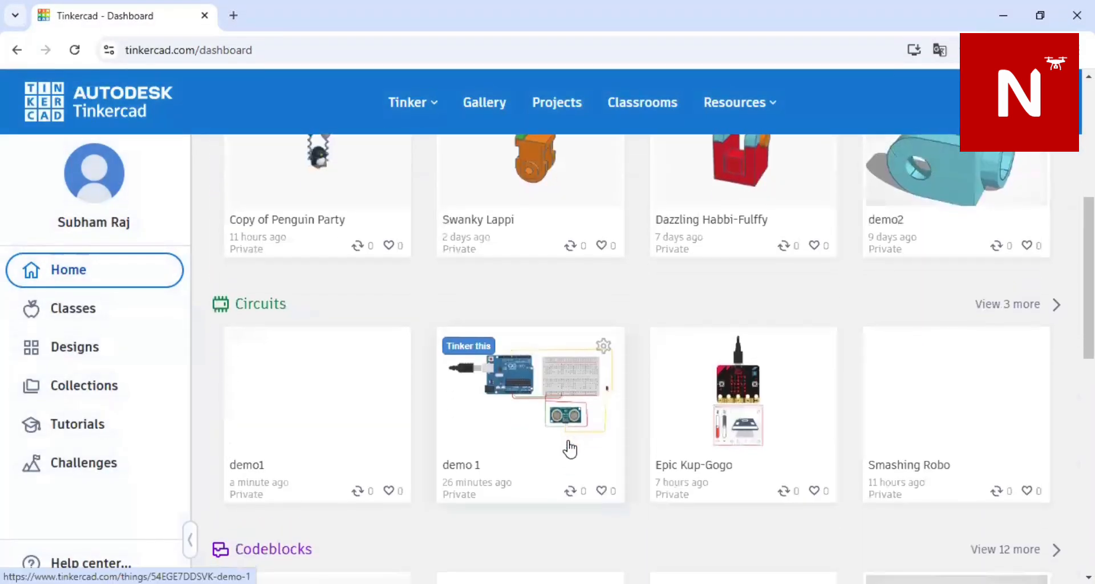
{"action": "left_click", "coordinate": [707, 400]}
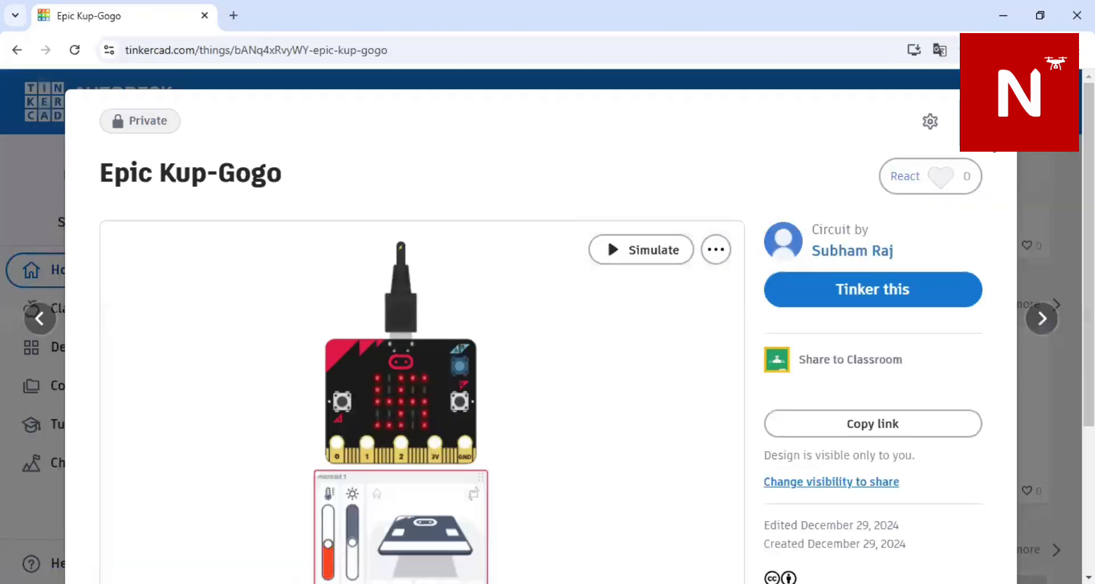
{"action": "key", "text": "Escape"}
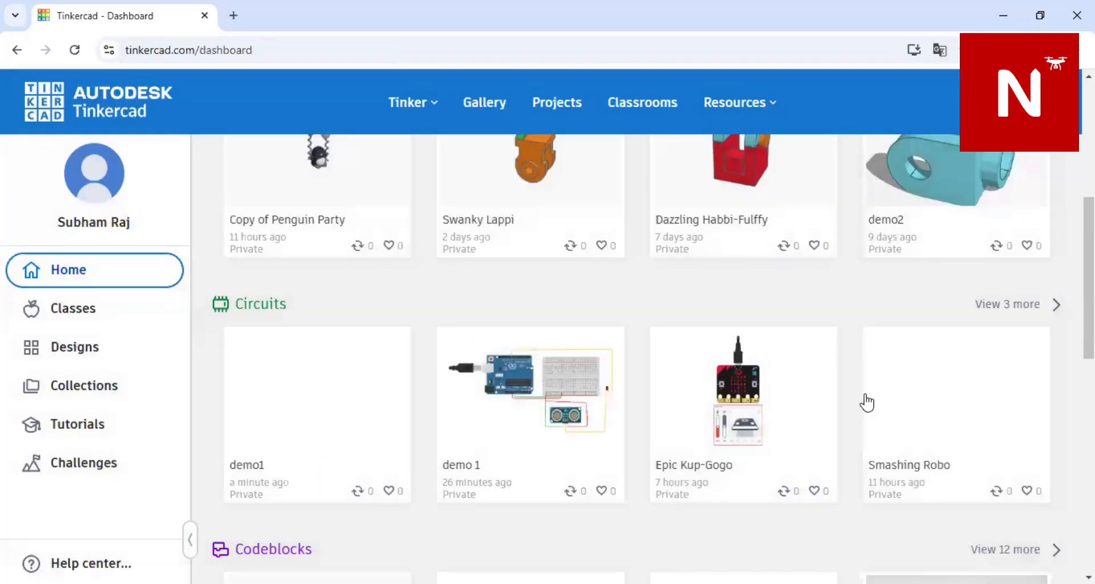
Step: Open the Smashing Robo circuit in the editor, look at its workspace and return to the dashboard
{"action": "left_click", "coordinate": [925, 413]}
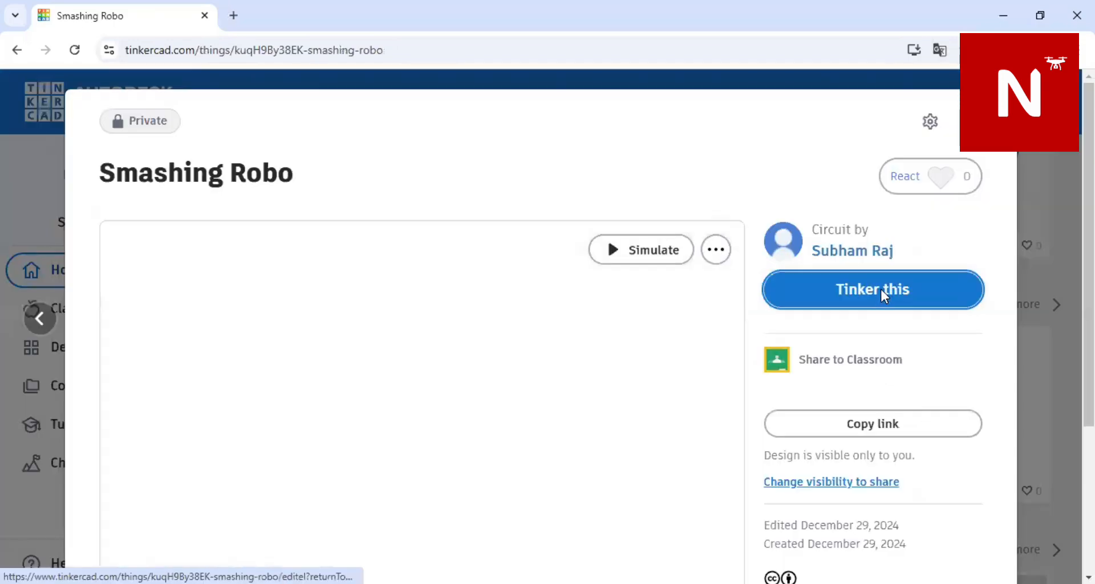
{"action": "left_click", "coordinate": [880, 289]}
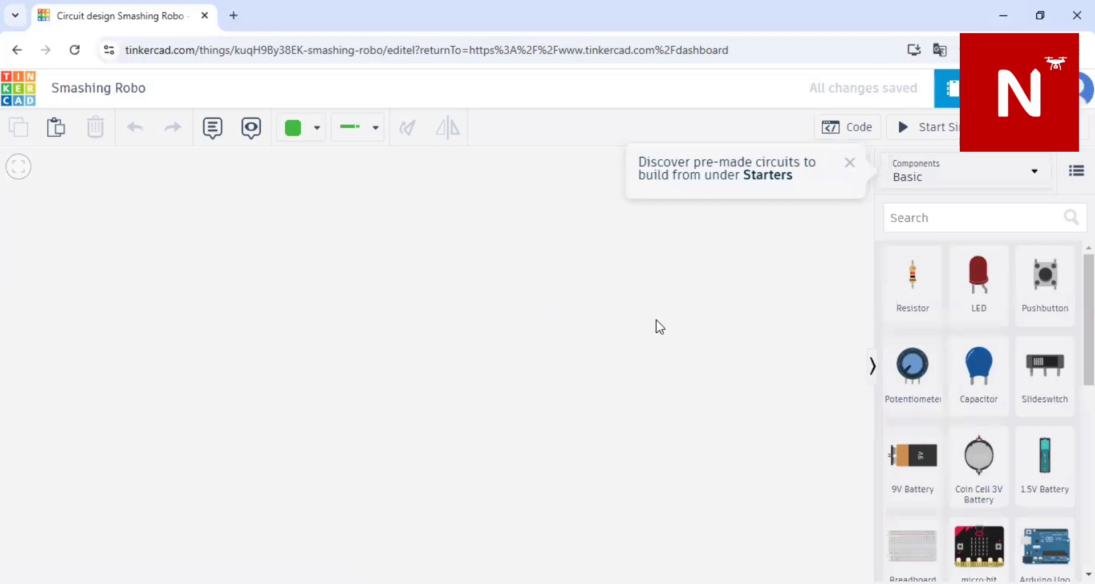
{"action": "left_click", "coordinate": [125, 87]}
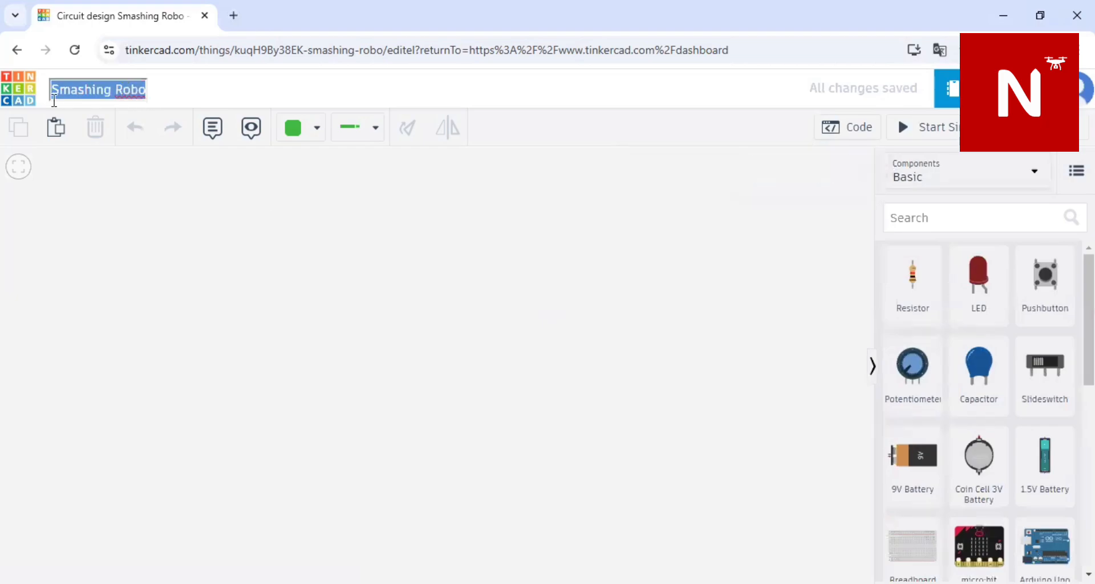
{"action": "left_click", "coordinate": [17, 95]}
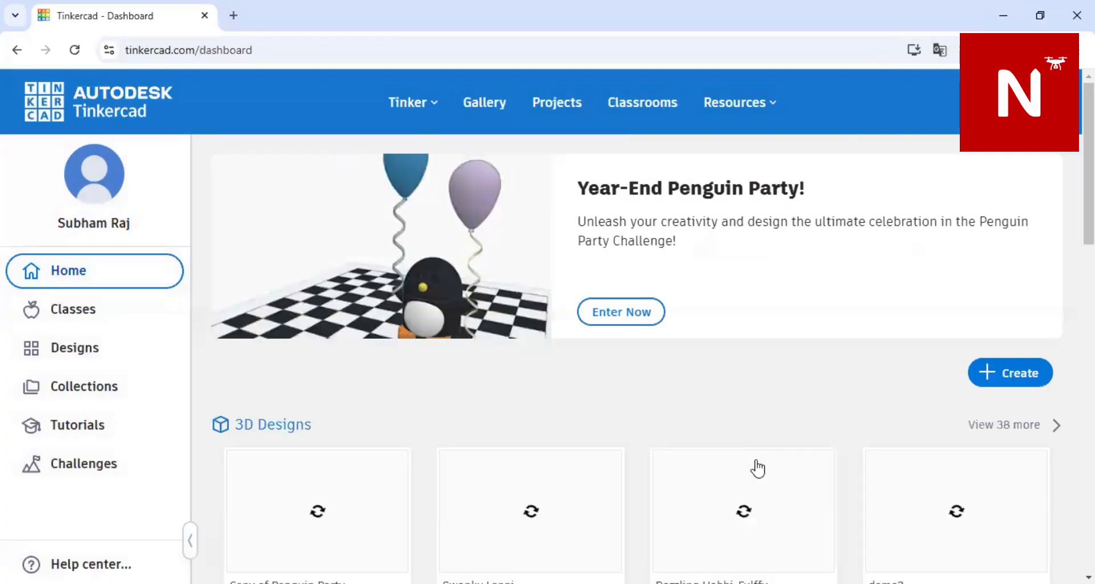
Step: Show the full list of circuit designs and open Fabulous Bombul-Jaban for editing
{"action": "scroll", "coordinate": [755, 466], "scroll_direction": "down", "scroll_amount": 10}
{"action": "scroll", "coordinate": [757, 467], "scroll_direction": "up", "scroll_amount": 5}
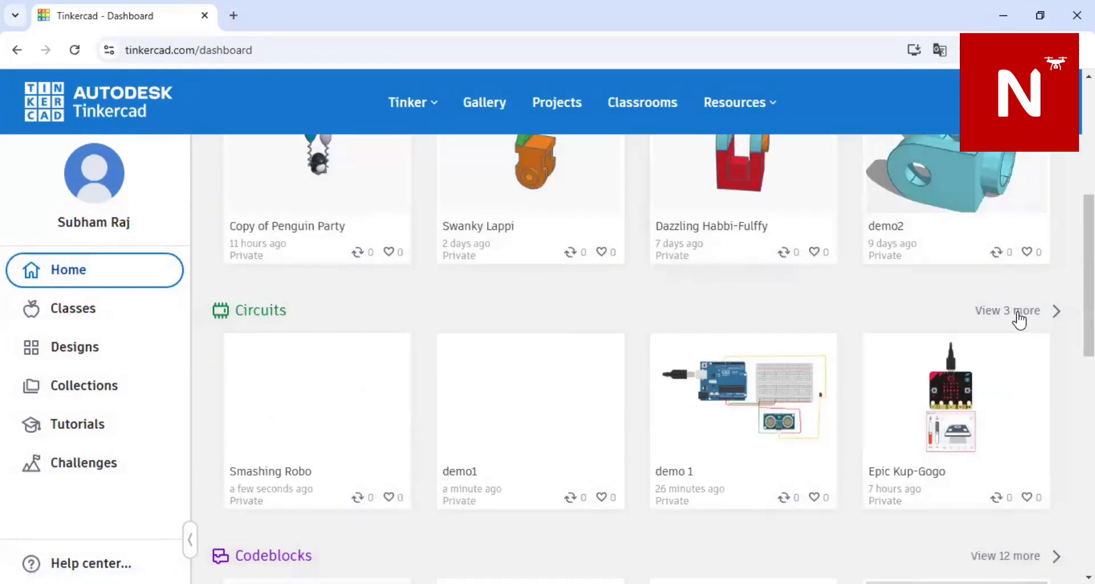
{"action": "left_click", "coordinate": [1017, 313]}
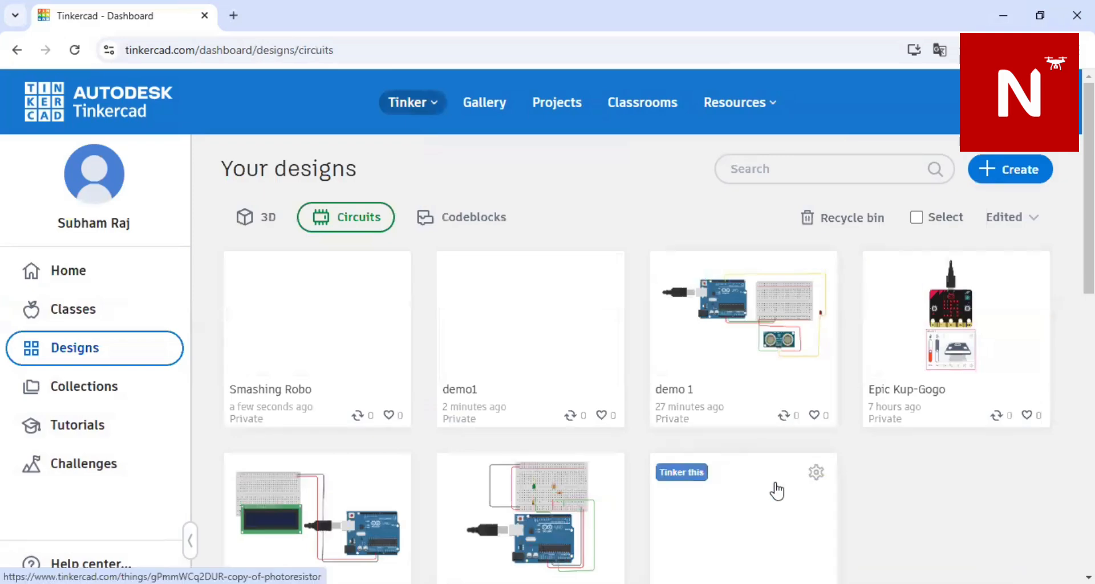
{"action": "scroll", "coordinate": [776, 491], "scroll_direction": "down", "scroll_amount": 2}
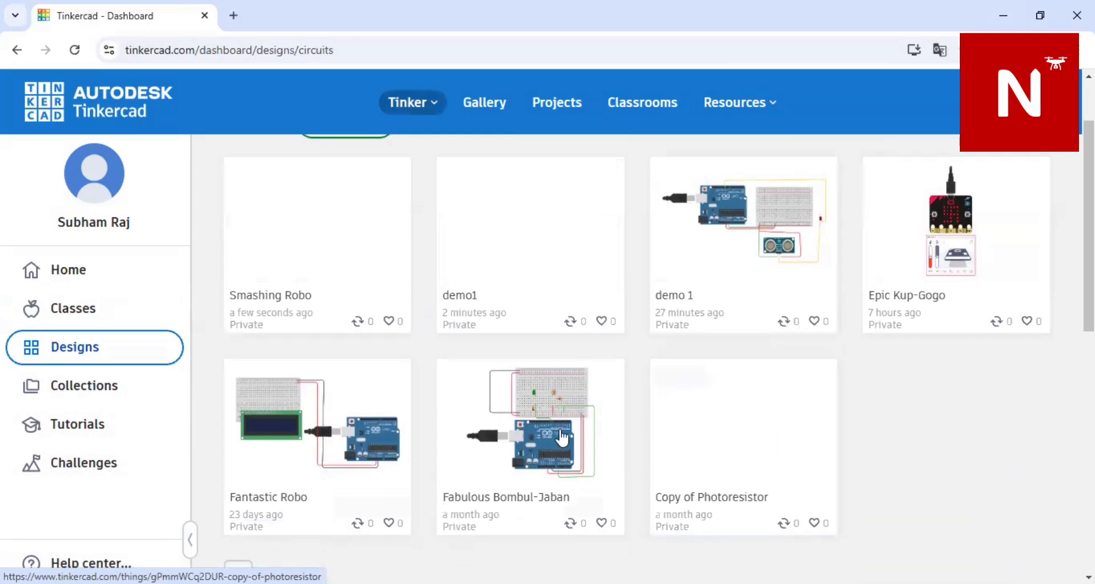
{"action": "left_click", "coordinate": [562, 388]}
{"action": "left_click", "coordinate": [799, 292]}
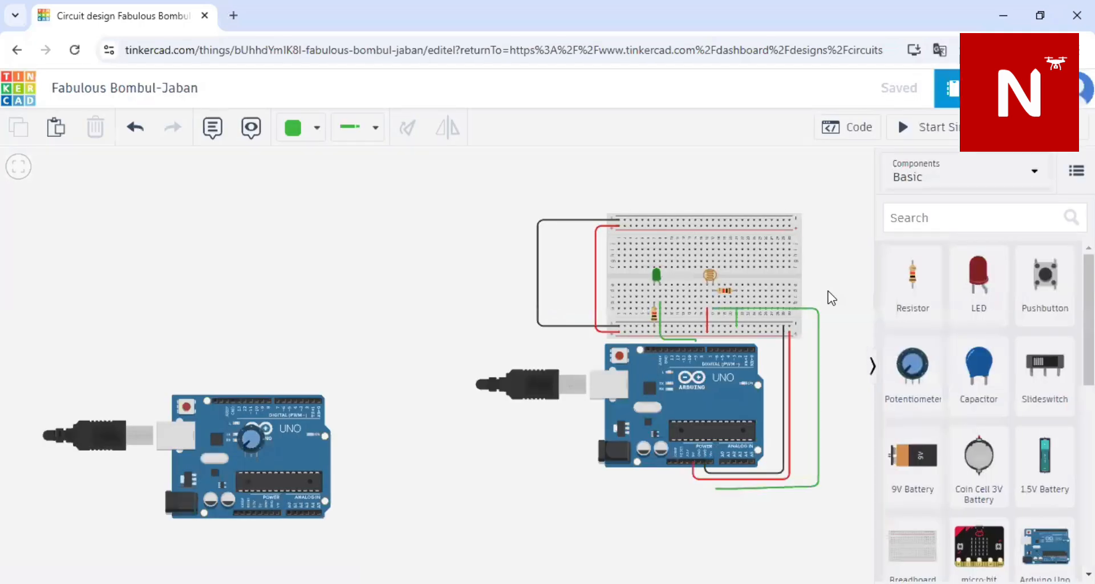
Step: Delete the separate Arduino Uno R3 beside the breadboard circuit, accepting its code loss, and the potentiometer lying on it
{"action": "left_click", "coordinate": [270, 455]}
{"action": "left_click", "coordinate": [248, 450]}
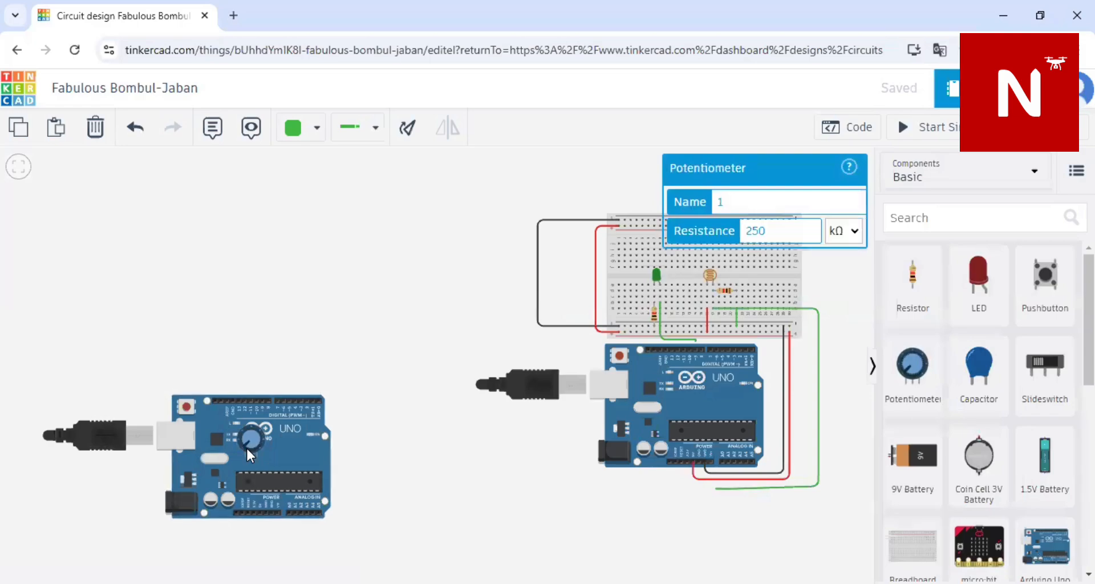
{"action": "left_click", "coordinate": [230, 459]}
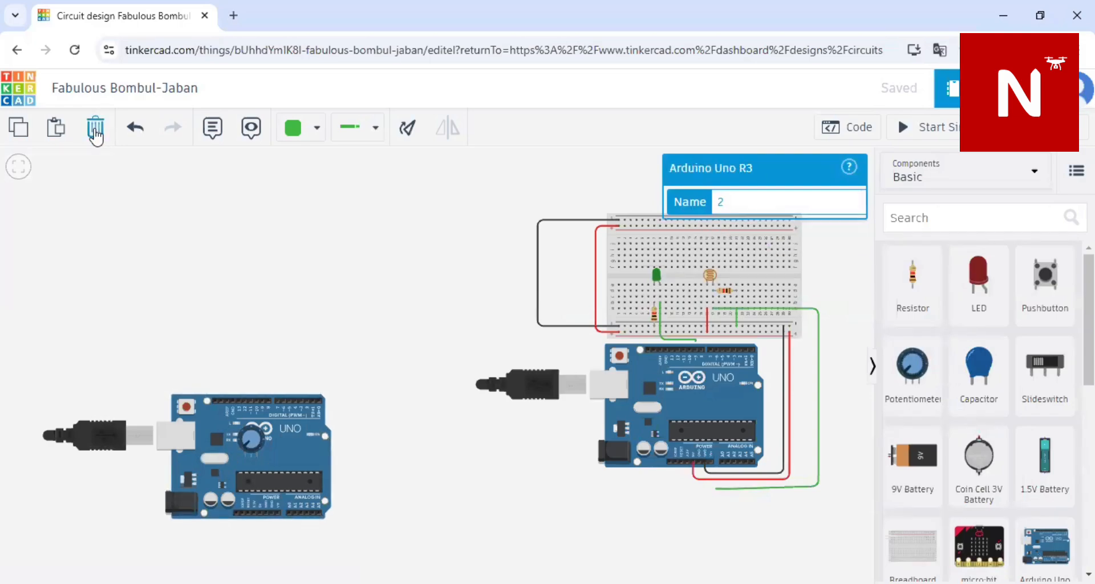
{"action": "left_click", "coordinate": [95, 136]}
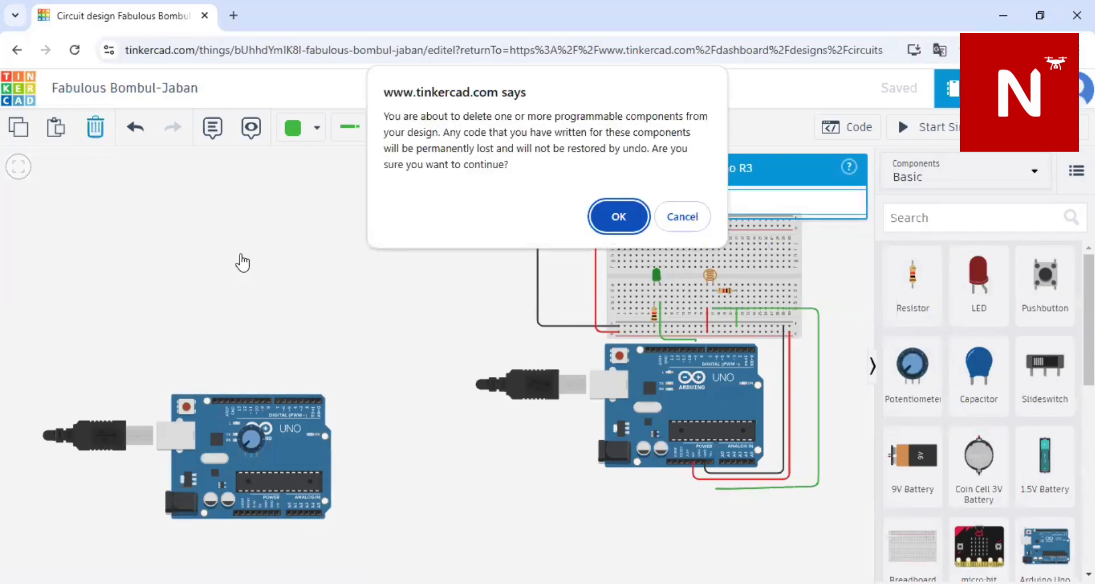
{"action": "left_click", "coordinate": [618, 212]}
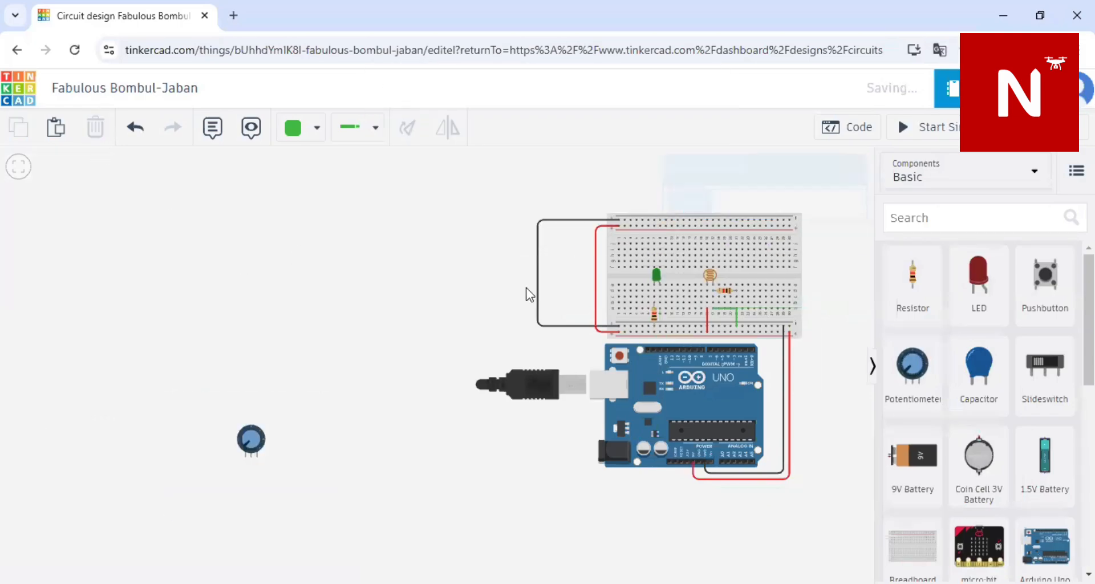
{"action": "left_click", "coordinate": [249, 441]}
{"action": "left_click", "coordinate": [91, 128]}
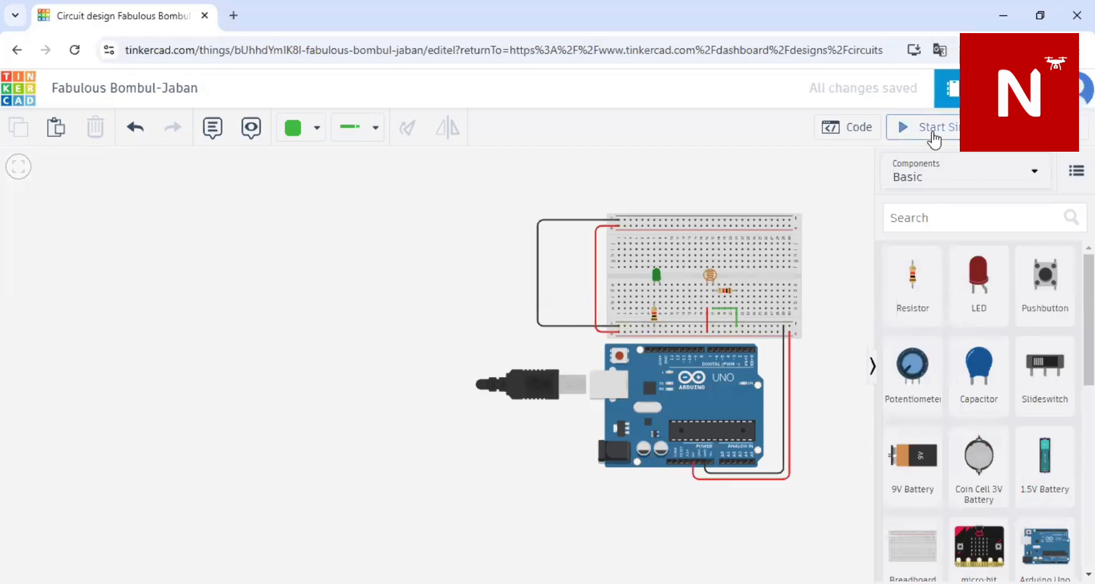
Step: Start simulating the breadboard circuit and raise the photoresistor's light level to near the bright end
{"action": "left_click", "coordinate": [933, 138]}
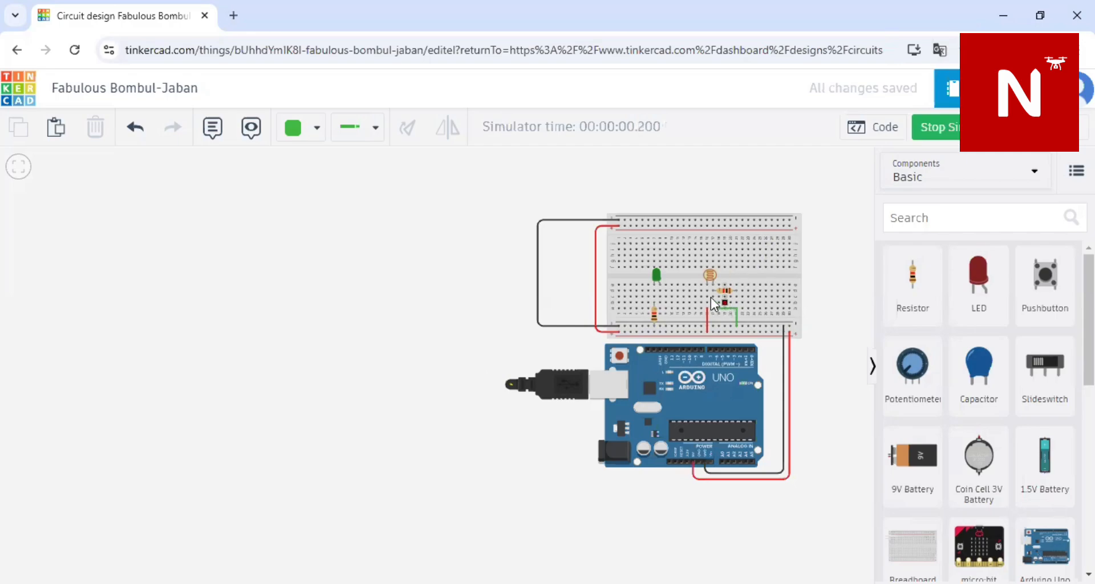
{"action": "left_click", "coordinate": [710, 278]}
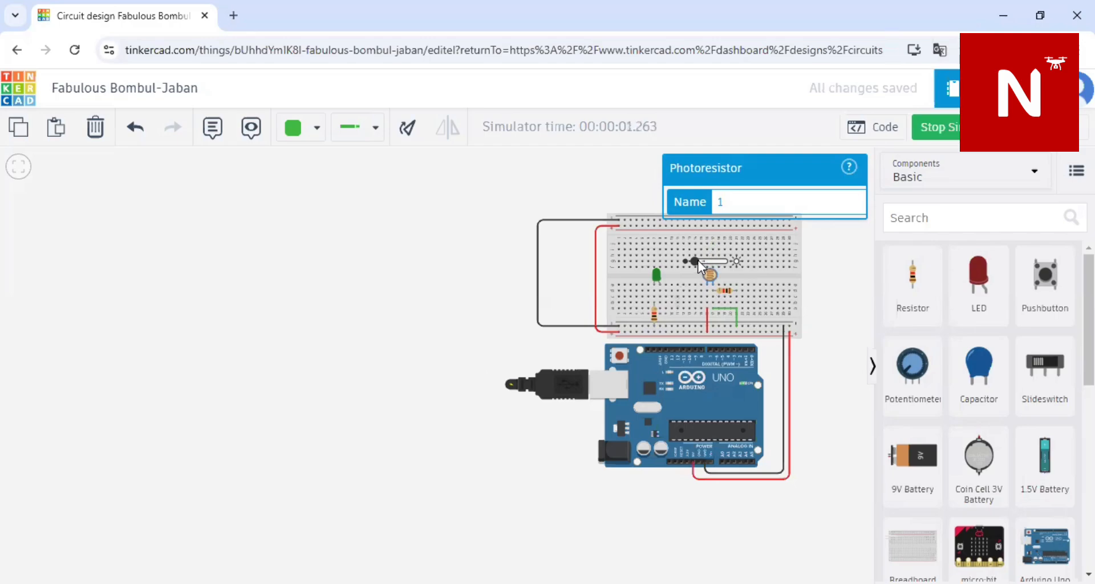
{"action": "left_click_drag", "start_coordinate": [698, 262], "coordinate": [726, 262]}
{"action": "mouse_move", "coordinate": [725, 261]}
{"action": "left_mouse_down"}
{"action": "mouse_move", "coordinate": [683, 273]}
{"action": "mouse_move", "coordinate": [723, 263]}
{"action": "mouse_move", "coordinate": [695, 261]}
{"action": "mouse_move", "coordinate": [731, 263]}
{"action": "left_mouse_up"}
Step: Review the Arduino's night light code, stop the simulation and close the code editor
{"action": "left_click", "coordinate": [881, 126]}
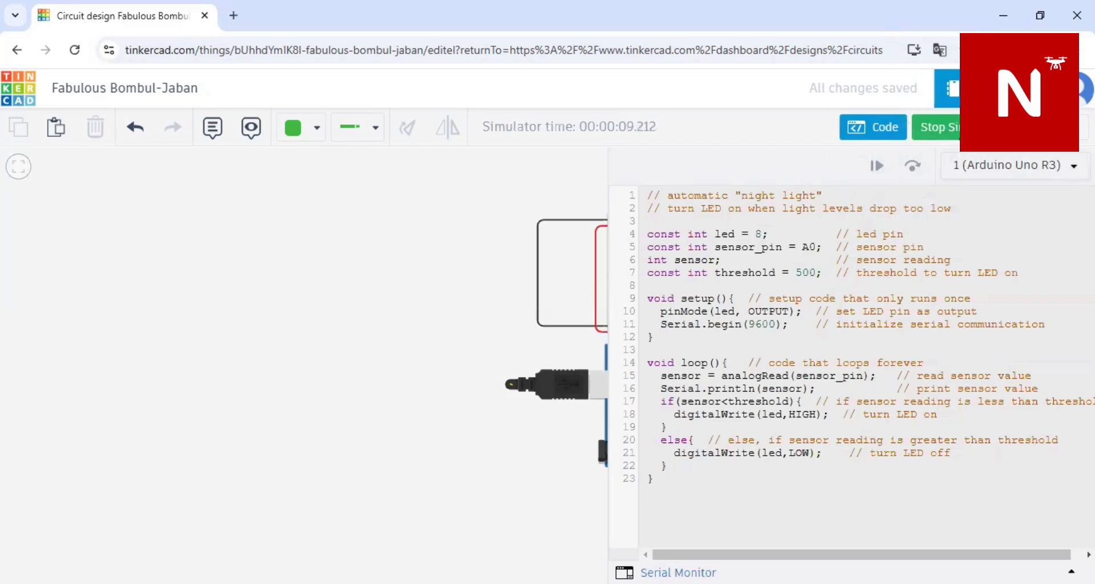
{"action": "left_click", "coordinate": [963, 129]}
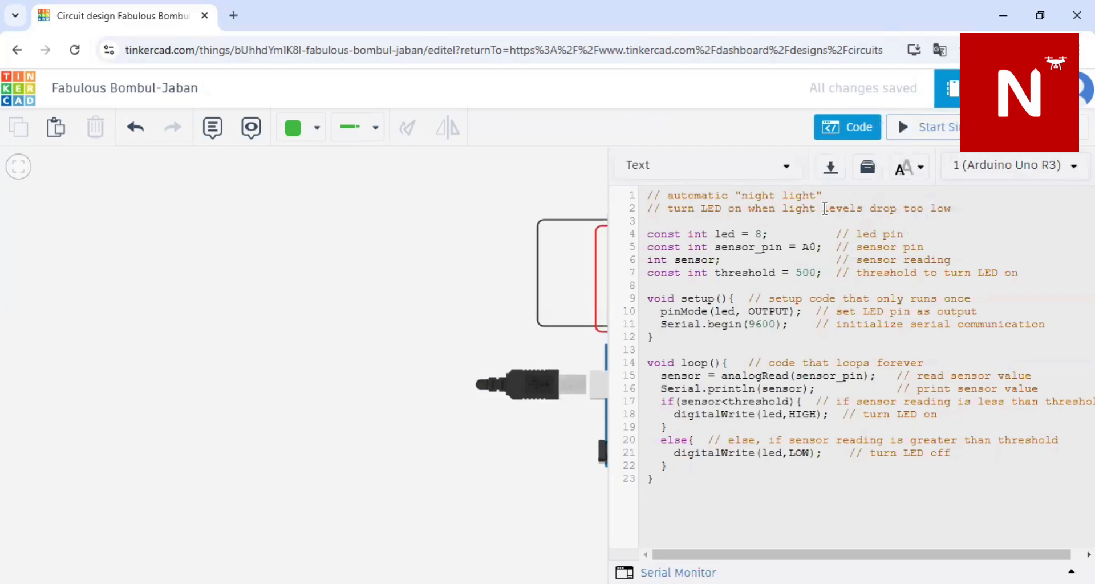
{"action": "left_click", "coordinate": [430, 353]}
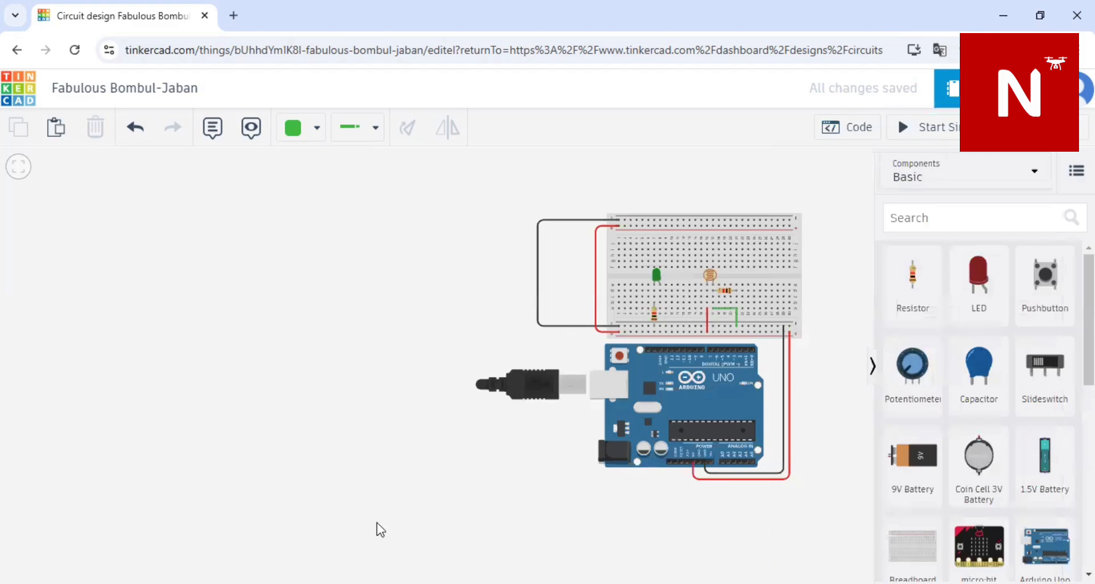